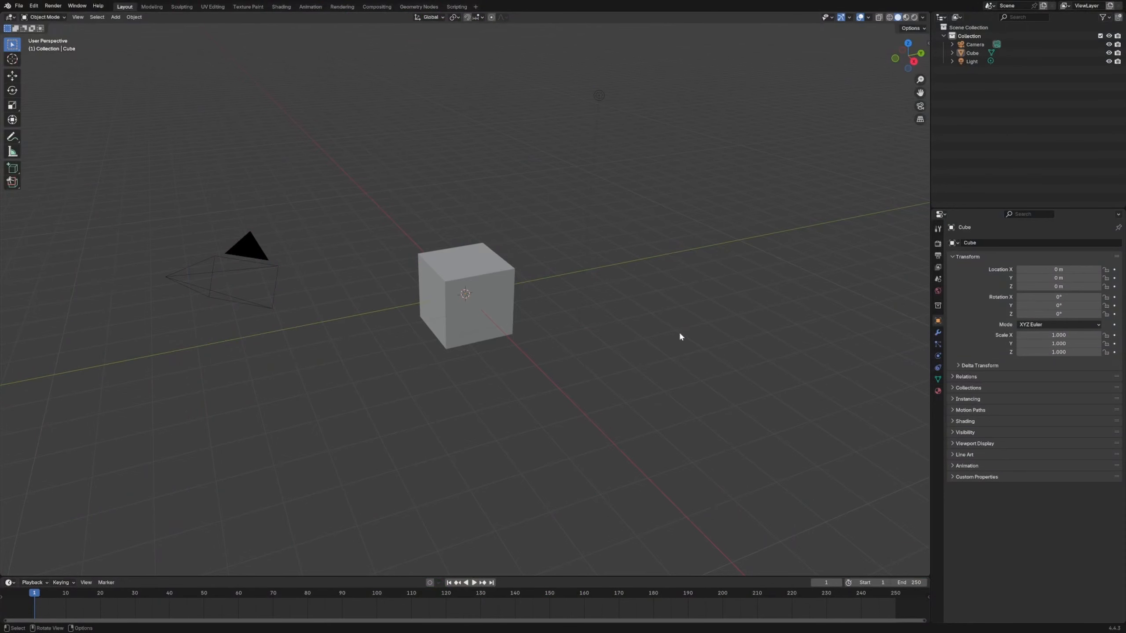
- Create a new geometry node tree on the default cube and enlarge the node editor area
{"action": "middle_click_drag", "start_coordinate": [679, 333], "coordinate": [612, 346]}
{"action": "left_click", "coordinate": [465, 301]}
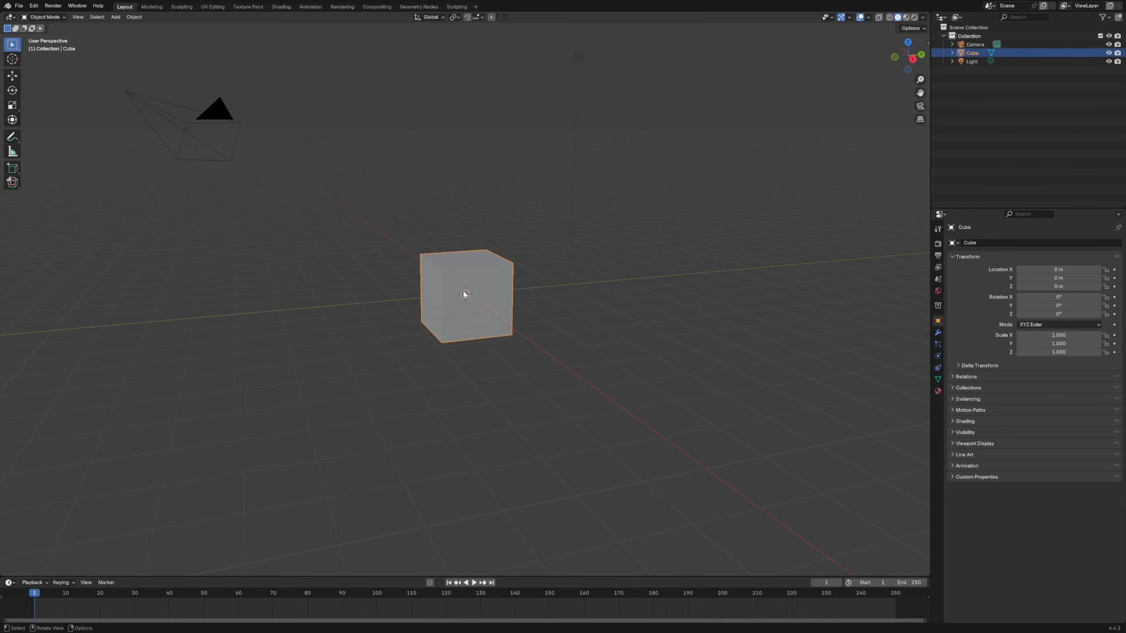
{"action": "left_click", "coordinate": [419, 6]}
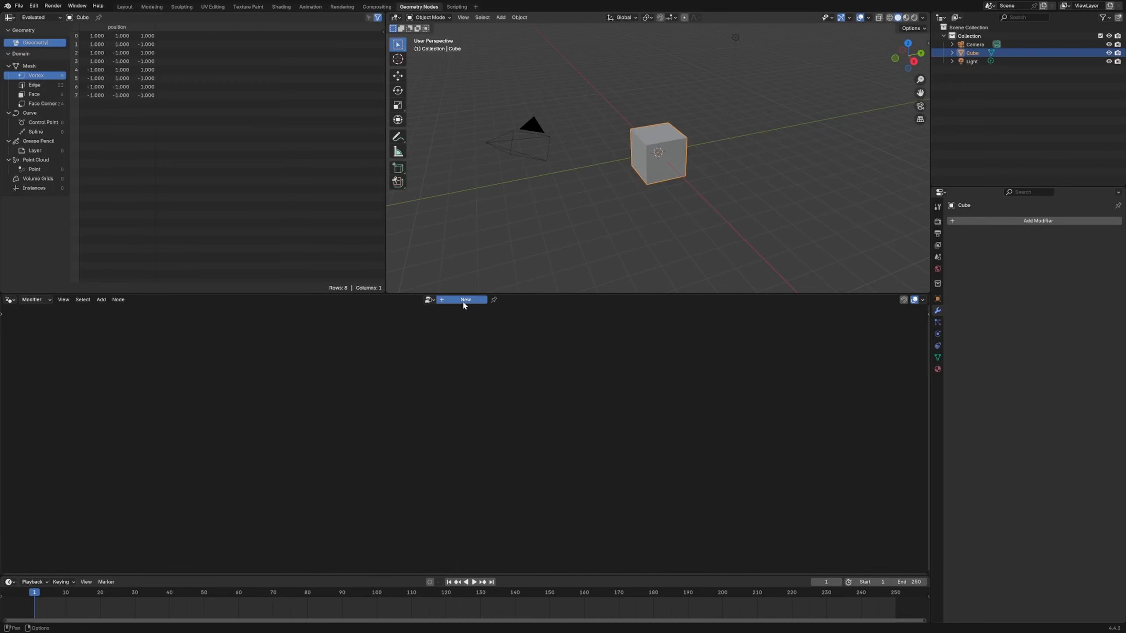
{"action": "left_click", "coordinate": [465, 299]}
{"action": "left_click_drag", "start_coordinate": [475, 294], "coordinate": [475, 230]}
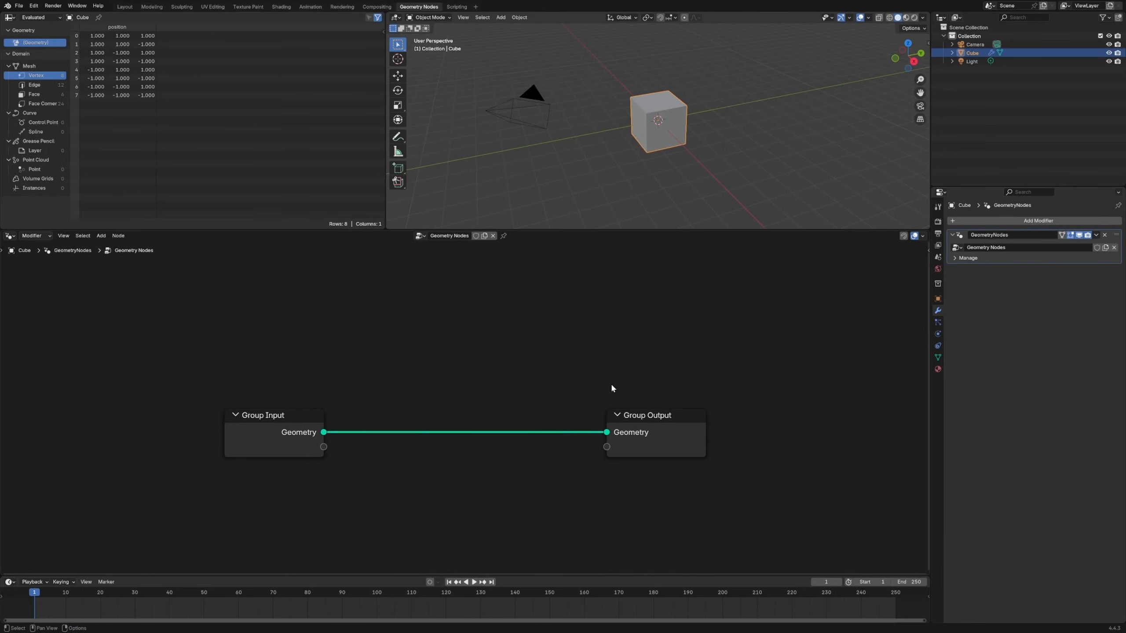
- Spread the Group Input and Group Output nodes far apart to make room between them
{"action": "left_click_drag", "start_coordinate": [643, 428], "coordinate": [734, 377]}
{"action": "left_click_drag", "start_coordinate": [251, 435], "coordinate": [191, 405]}
{"action": "scroll", "coordinate": [501, 389], "scroll_direction": "down", "scroll_amount": 5}
{"action": "scroll", "coordinate": [538, 377], "scroll_direction": "down", "scroll_amount": 2}
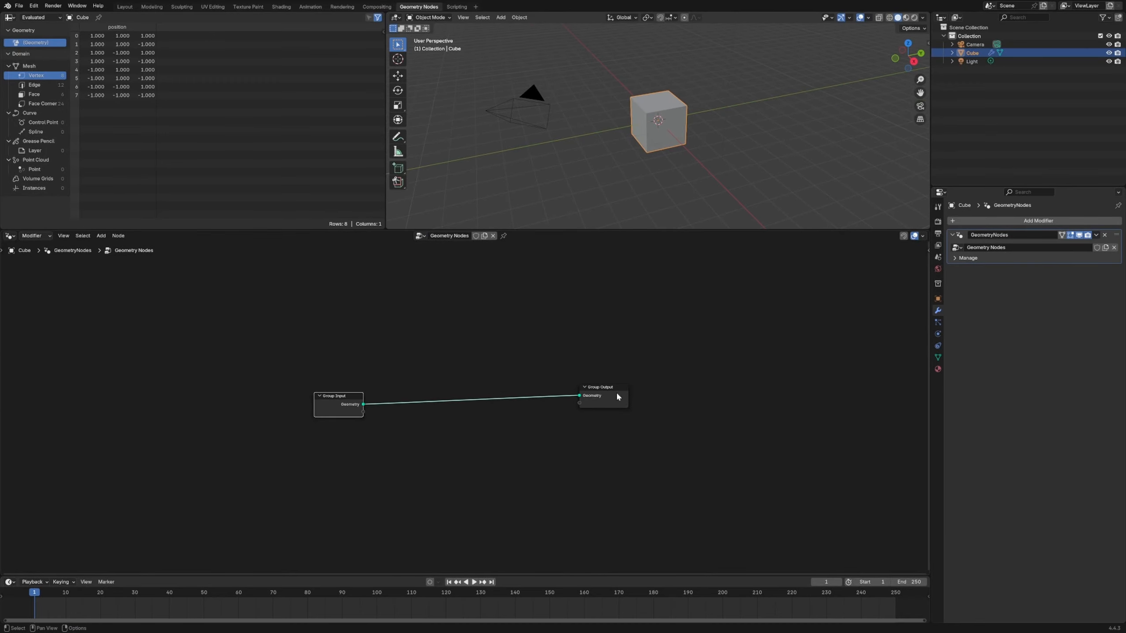
{"action": "left_click_drag", "start_coordinate": [621, 393], "coordinate": [639, 394]}
{"action": "left_click_drag", "start_coordinate": [344, 397], "coordinate": [216, 377]}
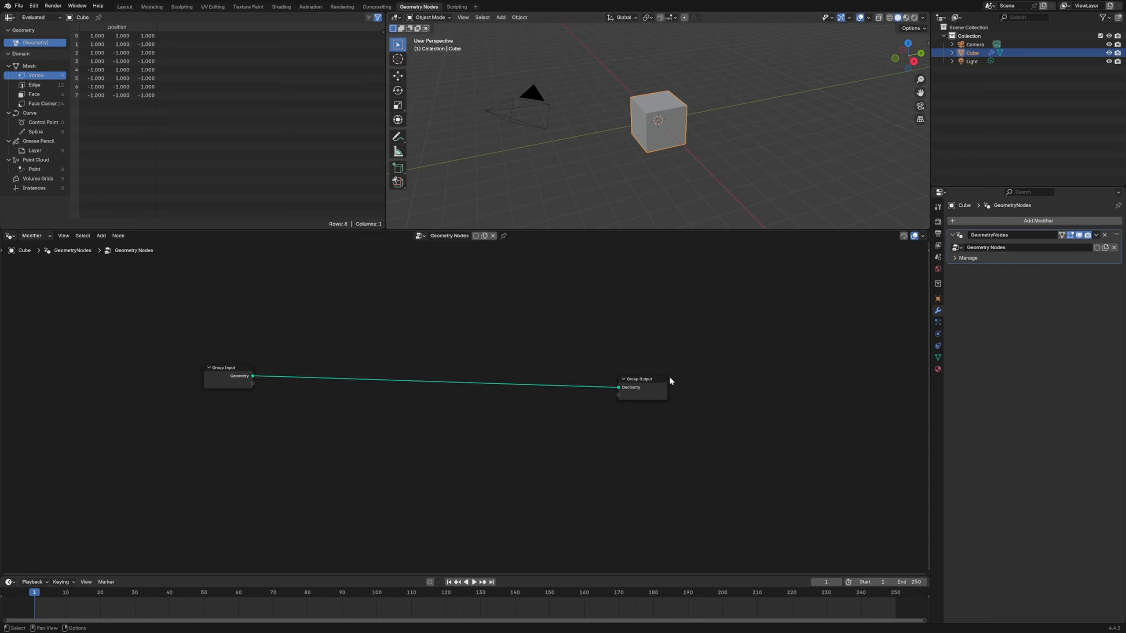
{"action": "left_click_drag", "start_coordinate": [654, 383], "coordinate": [683, 368]}
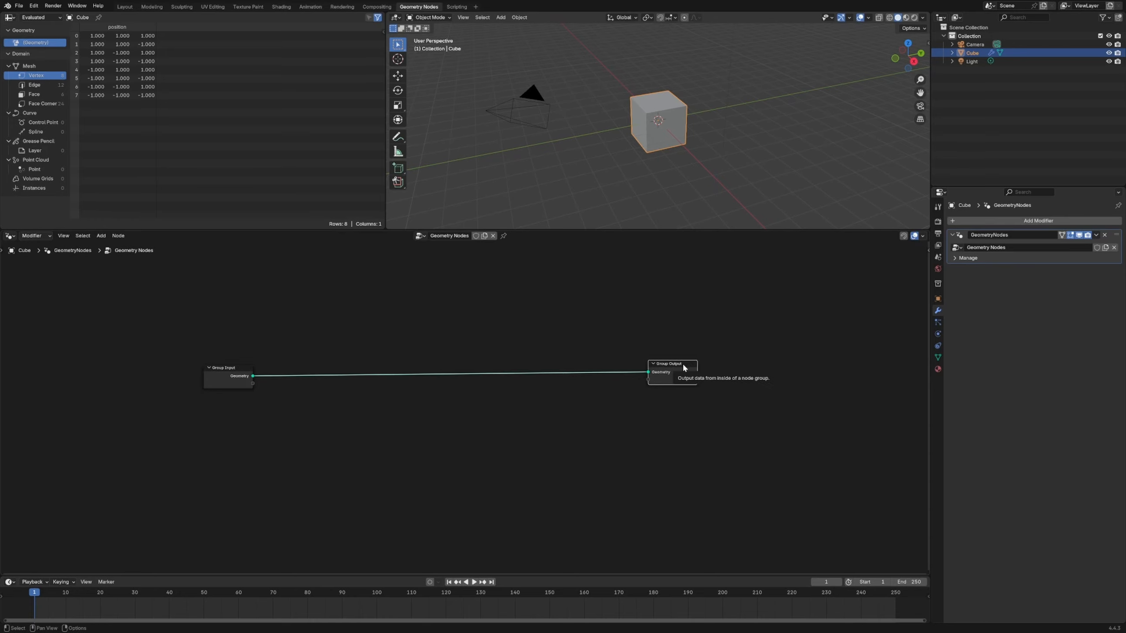
{"action": "left_click", "coordinate": [125, 7]}
{"action": "scroll", "coordinate": [483, 278], "scroll_direction": "down", "scroll_amount": 6}
{"action": "scroll", "coordinate": [484, 279], "scroll_direction": "up", "scroll_amount": 6}
{"action": "middle_click_drag", "start_coordinate": [501, 272], "coordinate": [534, 297]}
{"action": "left_click", "coordinate": [537, 296]}
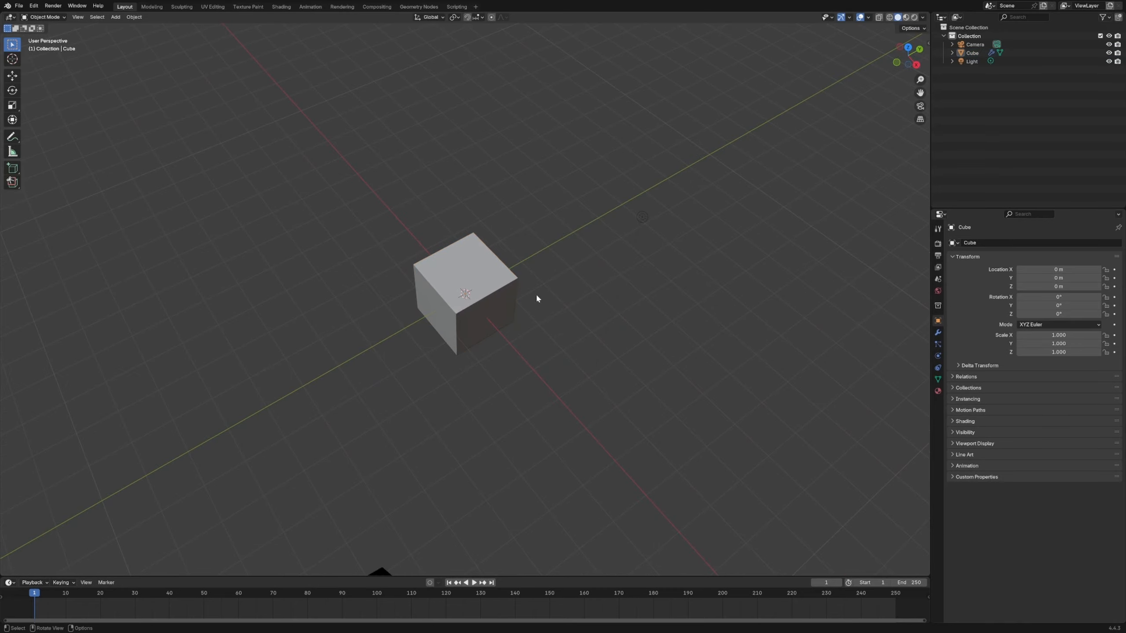
{"action": "left_click", "coordinate": [501, 306]}
{"action": "left_click", "coordinate": [418, 7]}
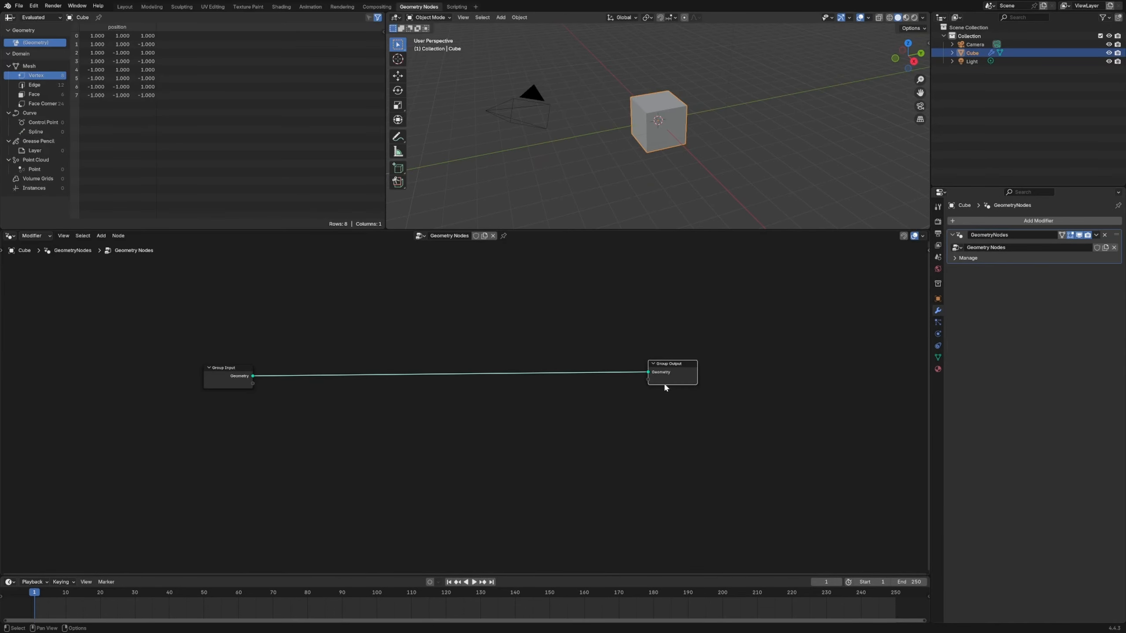
- Add a Grid node beside Group Input and connect its Mesh output to Group Output in place of the cube geometry
{"action": "key", "text": "shift+a"}
{"action": "type", "text": "grid"}
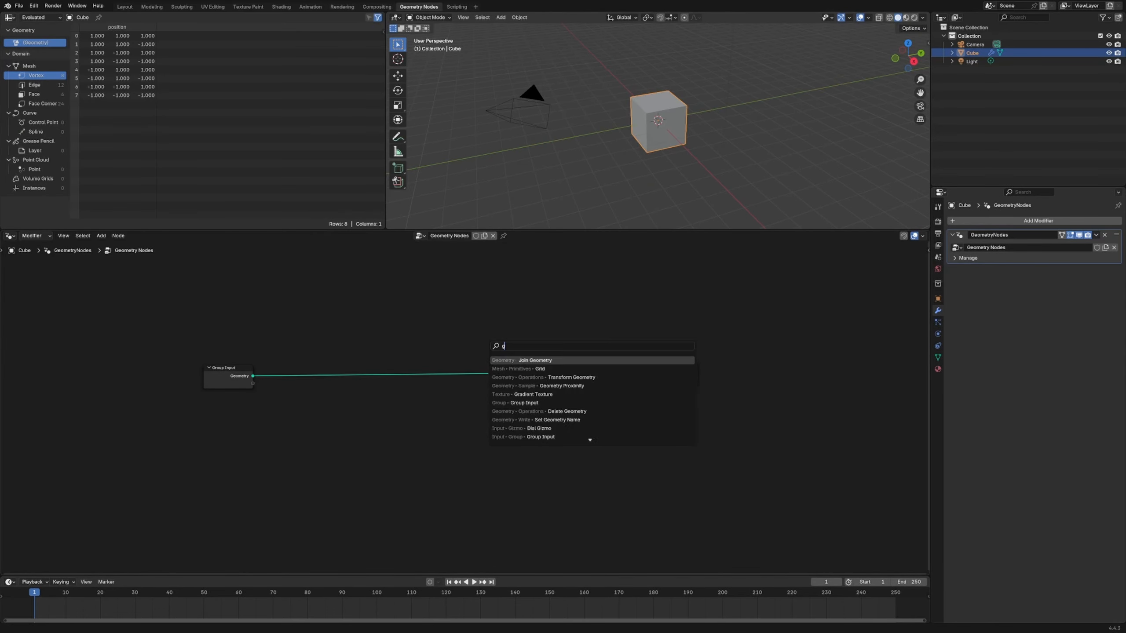
{"action": "key", "text": "Return"}
{"action": "left_click", "coordinate": [323, 433]}
{"action": "left_click_drag", "start_coordinate": [398, 445], "coordinate": [622, 382]}
{"action": "left_click_drag", "start_coordinate": [381, 445], "coordinate": [337, 367]}
{"action": "left_click", "coordinate": [720, 134]}
{"action": "middle_click_drag", "start_coordinate": [644, 105], "coordinate": [658, 134]}
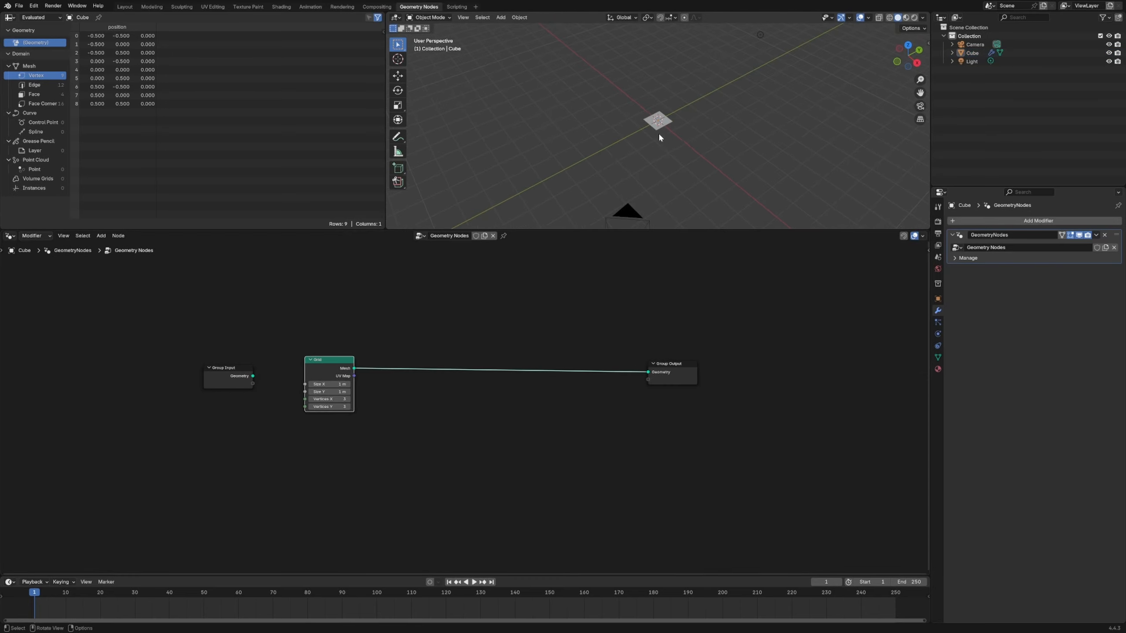
- Add a text object to the scene in the Layout workspace and enter its Edit Mode
{"action": "left_click", "coordinate": [124, 7]}
{"action": "scroll", "coordinate": [523, 310], "scroll_direction": "up", "scroll_amount": 4}
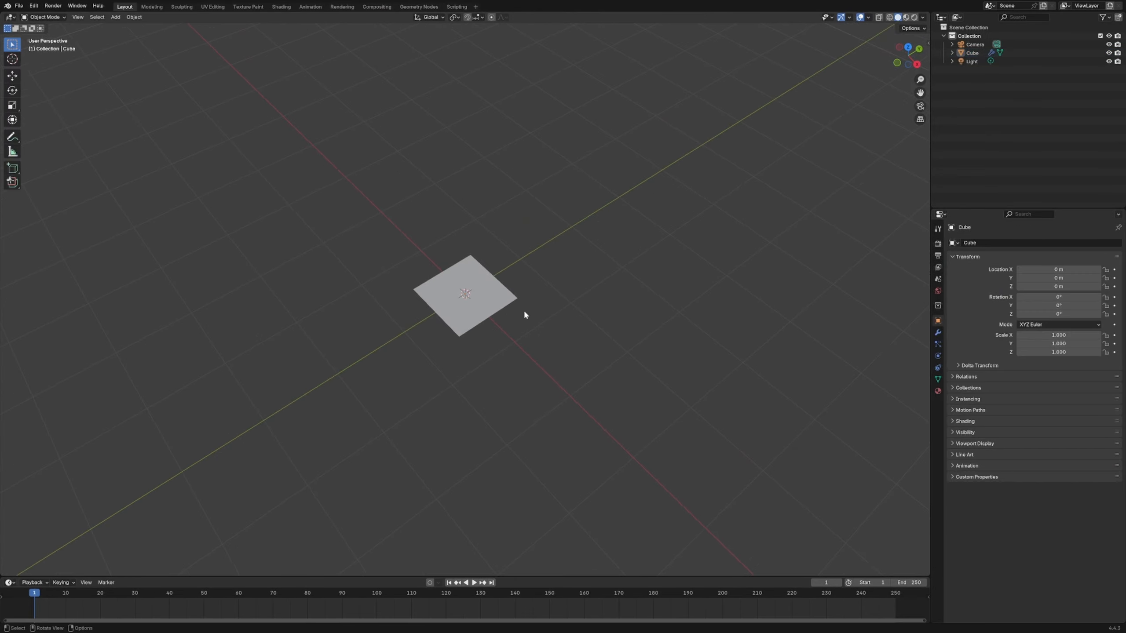
{"action": "key", "text": "shift+a"}
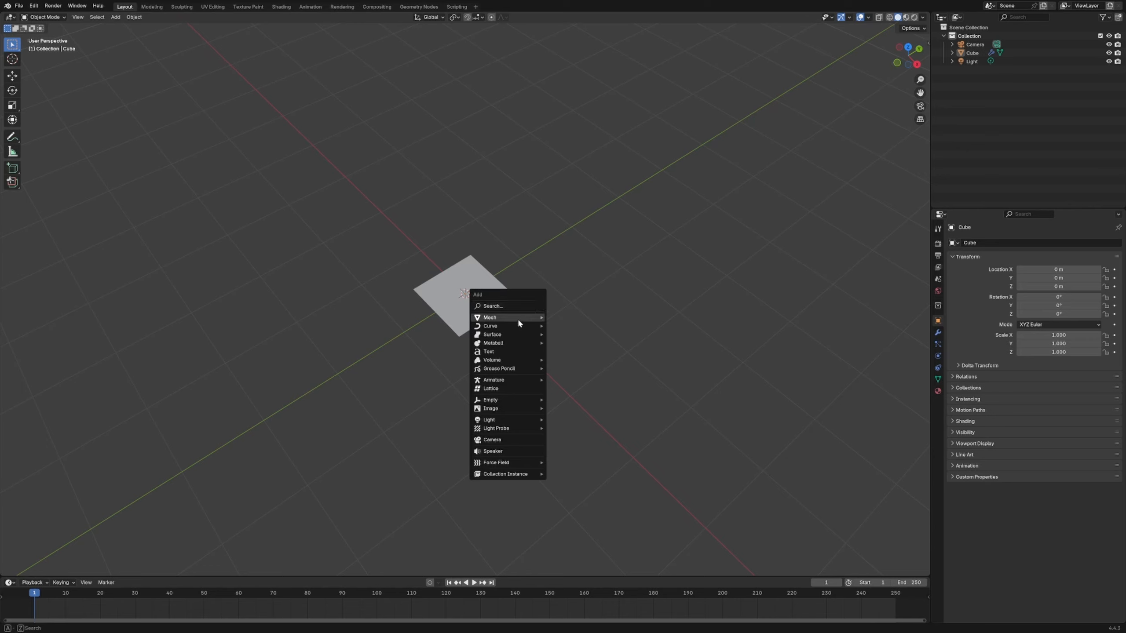
{"action": "left_click", "coordinate": [539, 355]}
{"action": "key", "text": "Tab"}
- Replace the text object's default content with "subscribe" and scale the object down to fit the grid
{"action": "key", "text": "BackSpace"}
{"action": "key", "text": "BackSpace"}
{"action": "key", "text": "BackSpace"}
{"action": "key", "text": "BackSpace"}
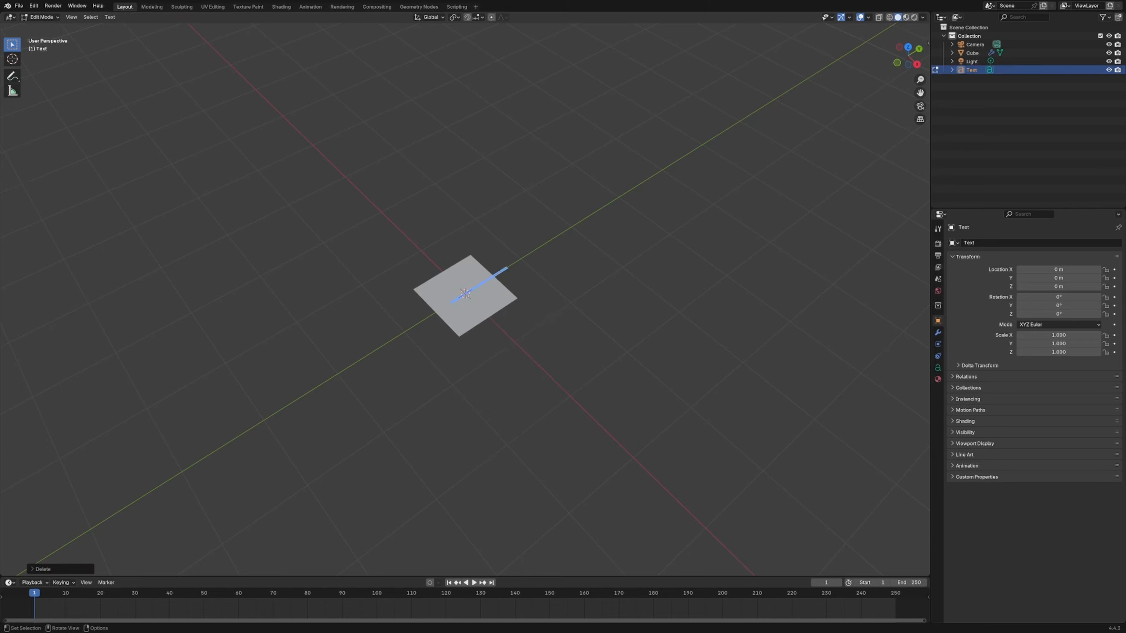
{"action": "type", "text": "cubg"}
{"action": "key", "text": "BackSpace"}
{"action": "key", "text": "BackSpace"}
{"action": "key", "text": "BackSpace"}
{"action": "key", "text": "BackSpace"}
{"action": "type", "text": "cuib"}
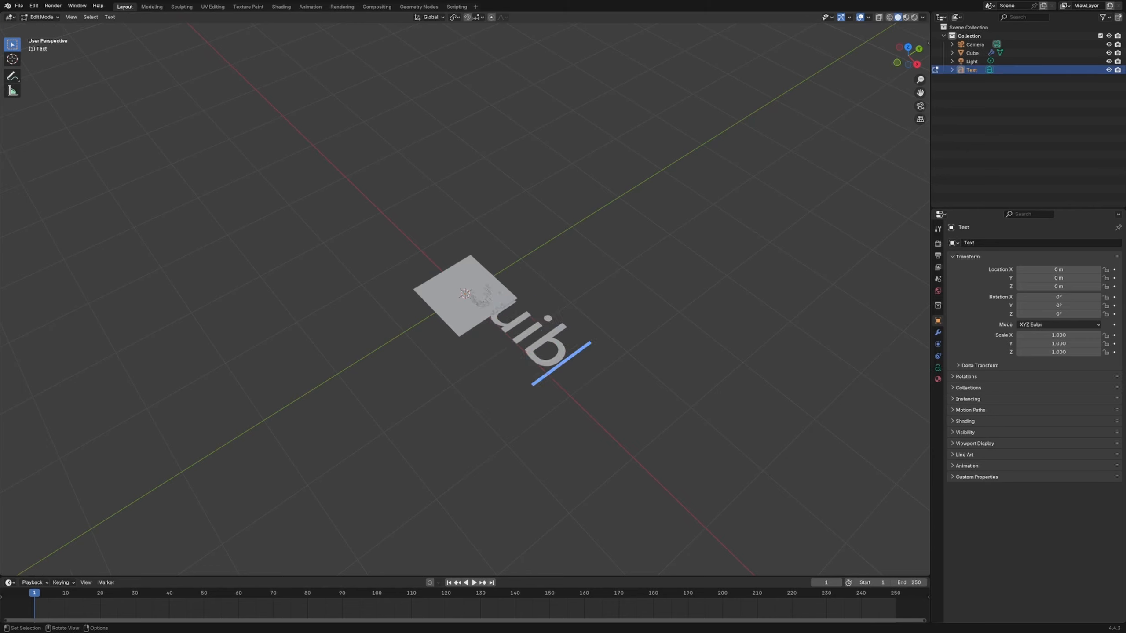
{"action": "key", "text": "BackSpace"}
{"action": "key", "text": "BackSpace"}
{"action": "key", "text": "BackSpace"}
{"action": "key", "text": "BackSpace"}
{"action": "type", "text": "cubscribe"}
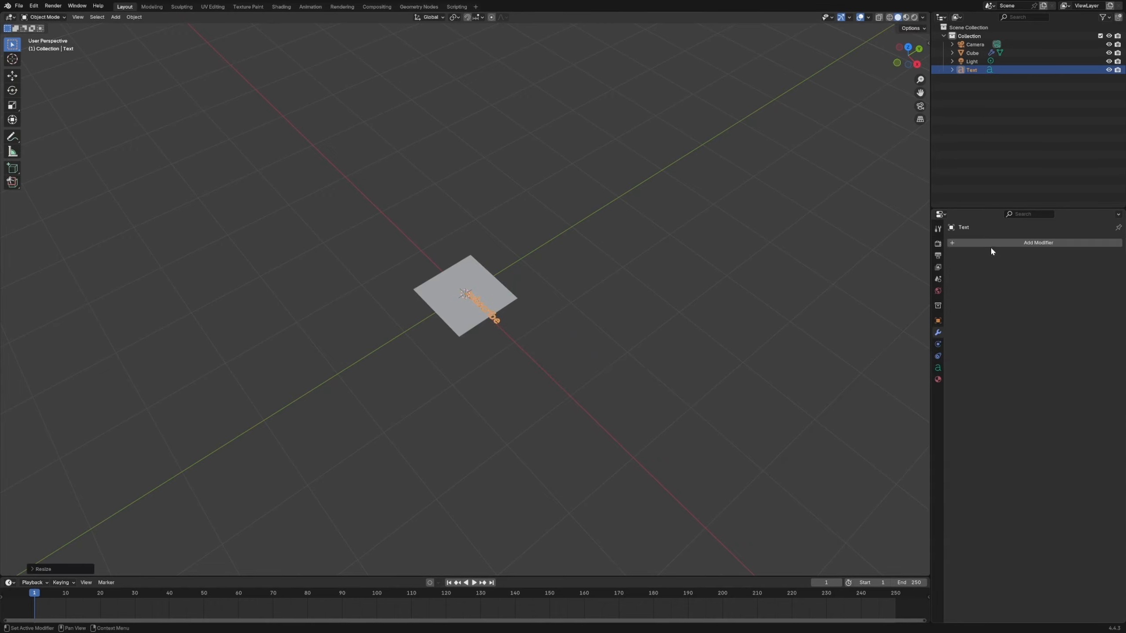
- Give the text a Solidify modifier with 1.1 m thickness and offset 1, followed by a Sharp Remesh modifier with octree depth 7
{"action": "left_click", "coordinate": [990, 244]}
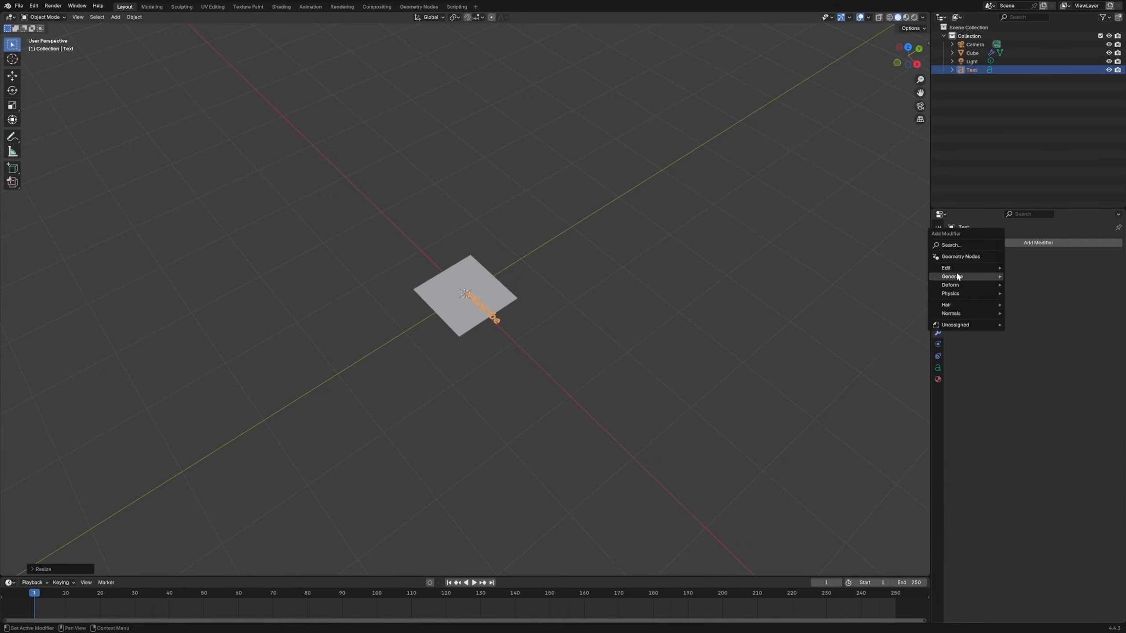
{"action": "mouse_move", "coordinate": [958, 277]}
{"action": "left_click", "coordinate": [1027, 344]}
{"action": "left_click", "coordinate": [1021, 243]}
{"action": "mouse_move", "coordinate": [994, 238]}
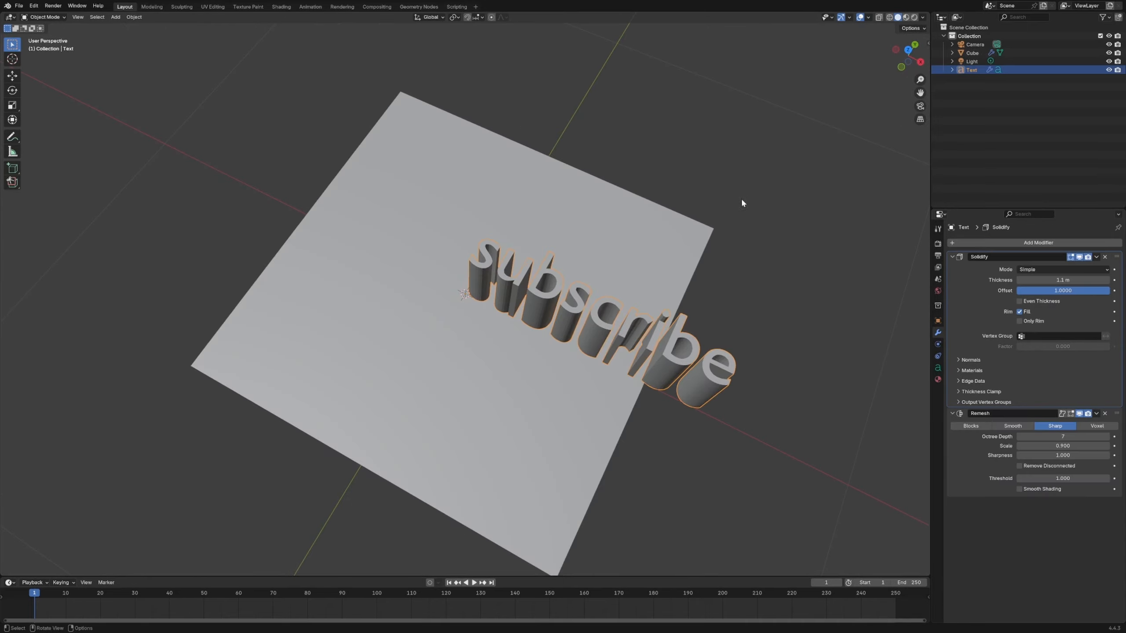
- Move the "subscribe" text so it sits centred over the grid
{"action": "scroll", "coordinate": [578, 318], "scroll_direction": "down", "scroll_amount": 5}
{"action": "left_click", "coordinate": [577, 318]}
{"action": "key", "text": "g"}
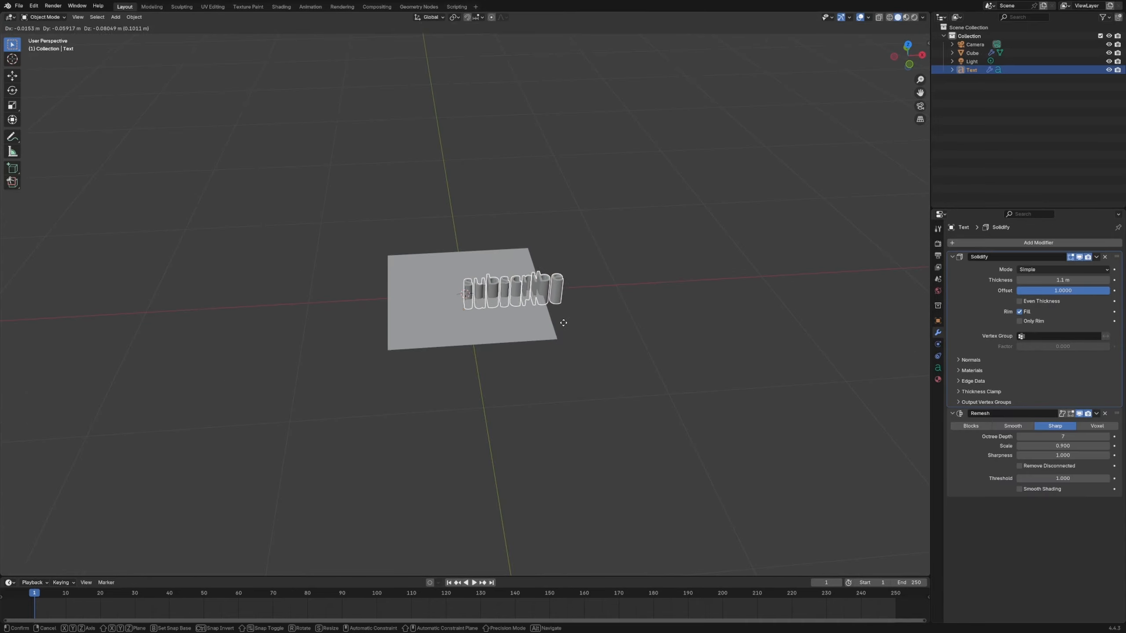
{"action": "left_click", "coordinate": [562, 324]}
{"action": "left_click", "coordinate": [579, 318]}
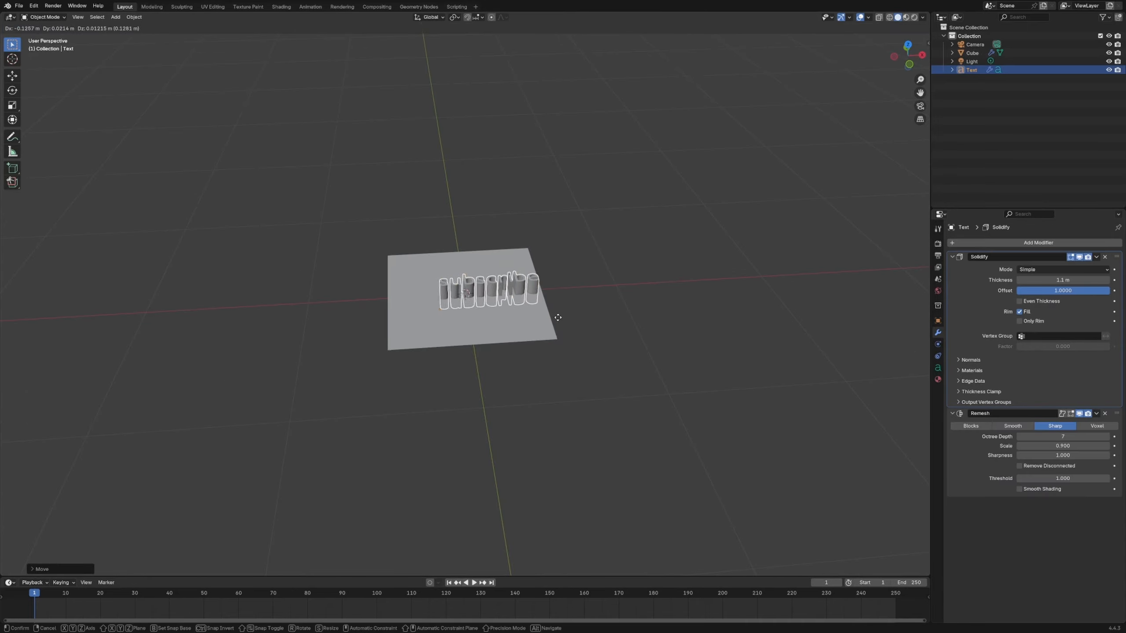
{"action": "middle_click_drag", "start_coordinate": [576, 317], "coordinate": [465, 282]}
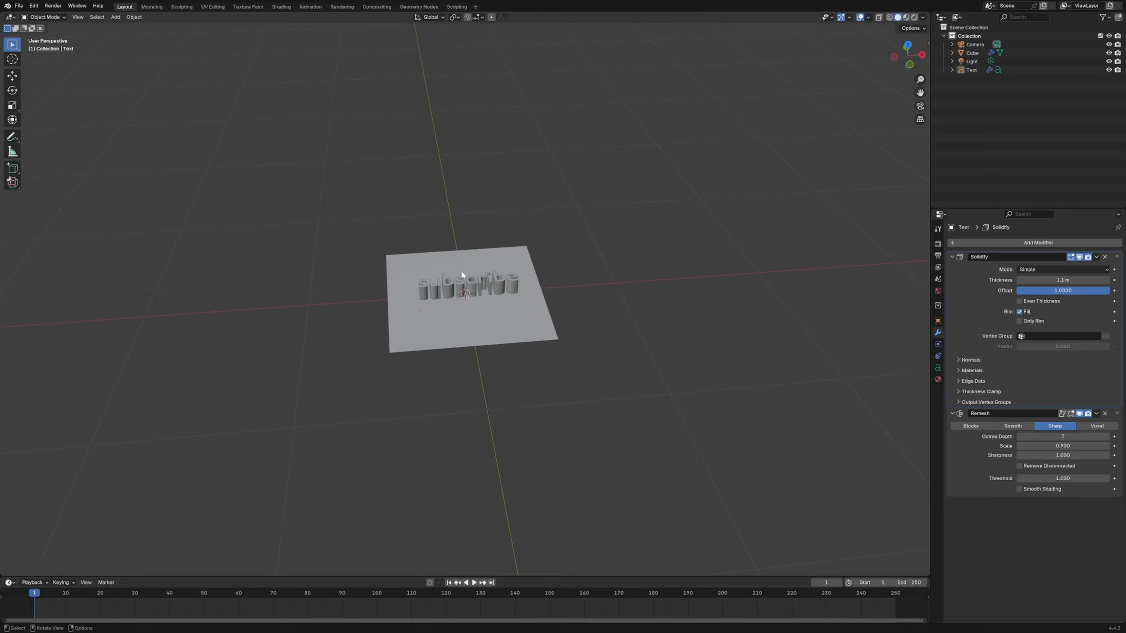
- Try to apply the text object's transforms
{"action": "left_click", "coordinate": [465, 284]}
{"action": "key", "text": "ctrl+a"}
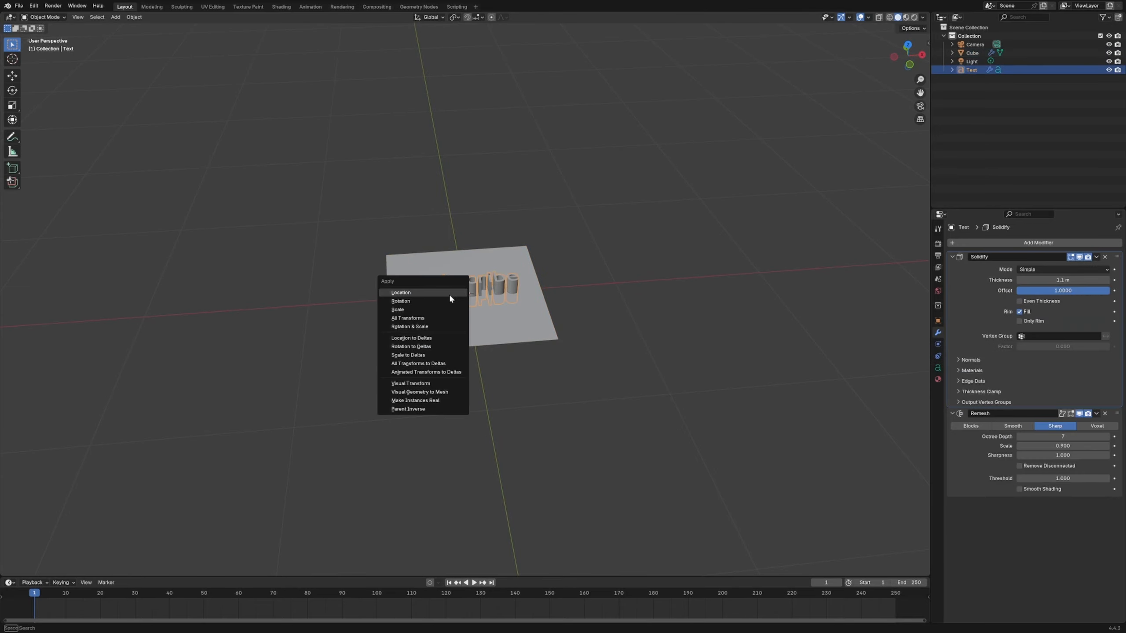
{"action": "left_click", "coordinate": [419, 308]}
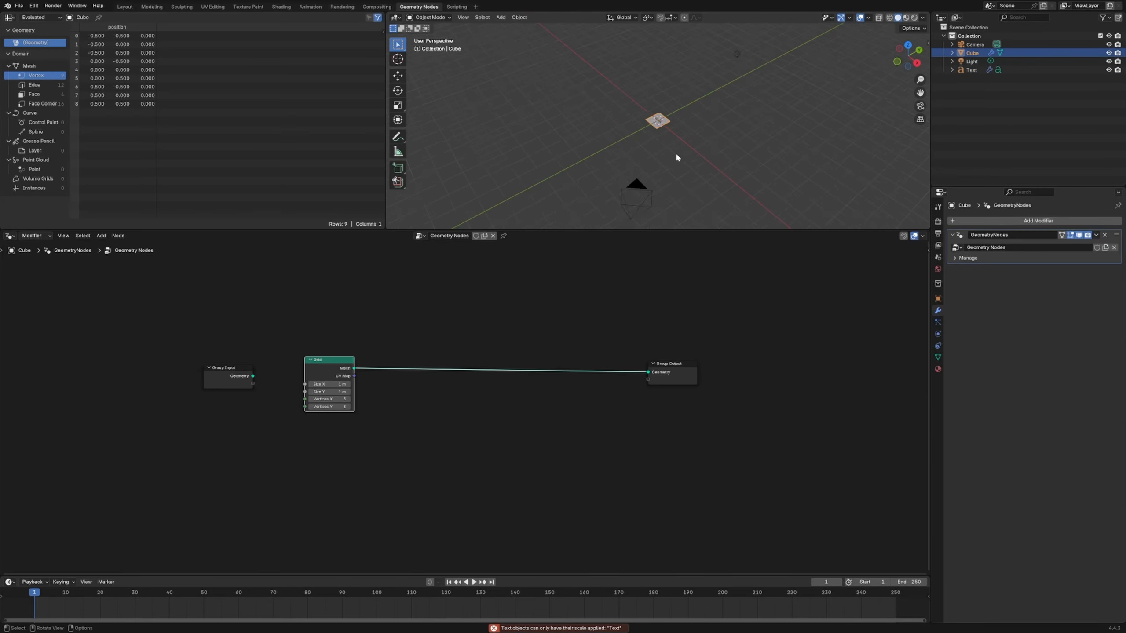
- Bring the Text object into the cube's geometry node tree as an Object Info node below the Grid node
{"action": "scroll", "coordinate": [654, 134], "scroll_direction": "up", "scroll_amount": 12}
{"action": "middle_click_drag", "start_coordinate": [655, 134], "coordinate": [684, 144]}
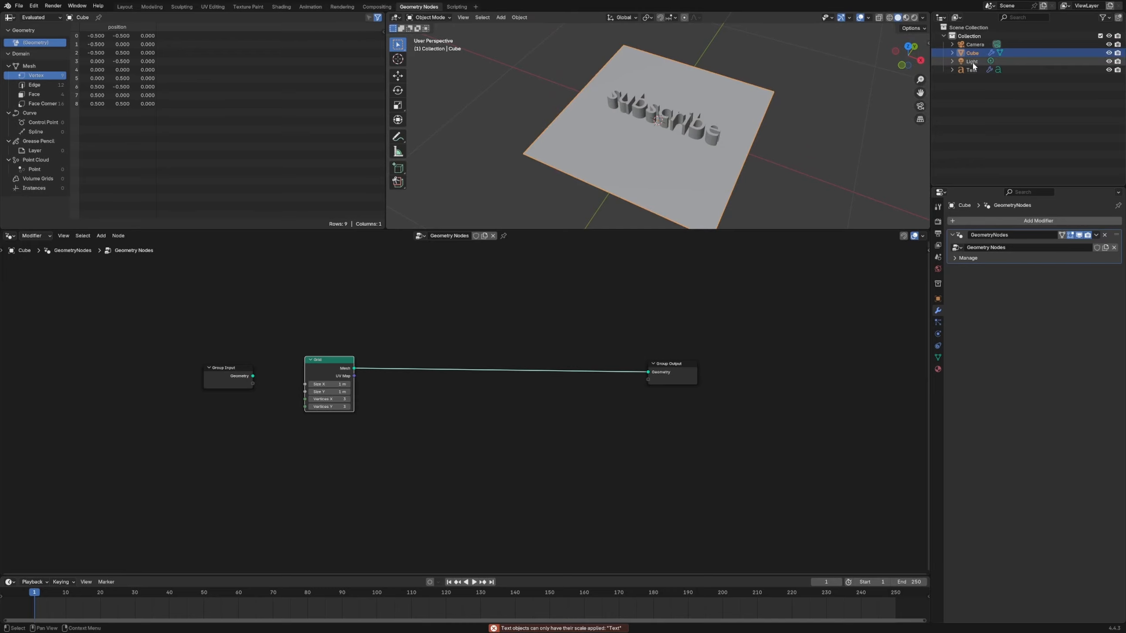
{"action": "left_click", "coordinate": [972, 63]}
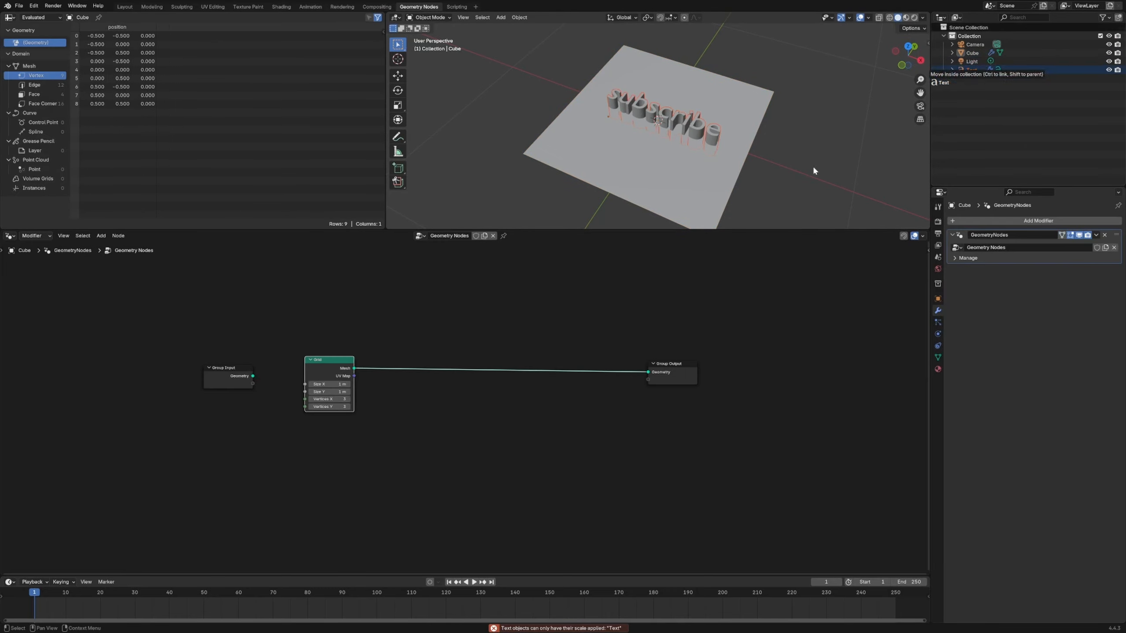
{"action": "left_click_drag", "start_coordinate": [971, 69], "coordinate": [319, 448]}
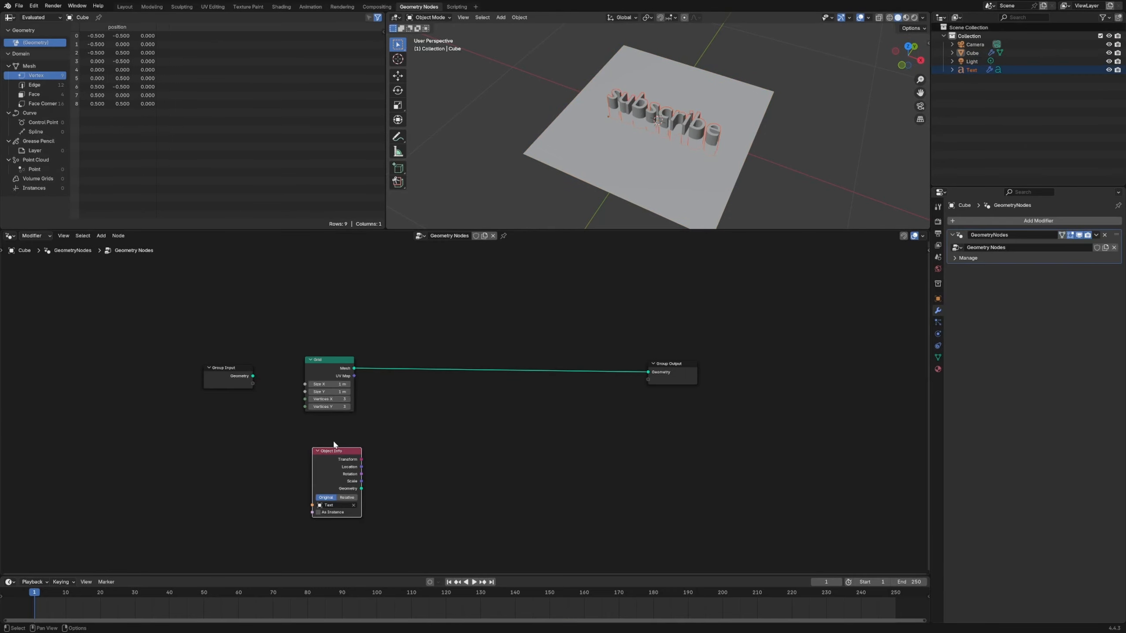
- Insert a Subdivide Mesh node on the link between the Grid and Group Output nodes
{"action": "key", "text": "Home"}
{"action": "left_click", "coordinate": [418, 407]}
{"action": "key", "text": "shift+a"}
{"action": "type", "text": "sub"}
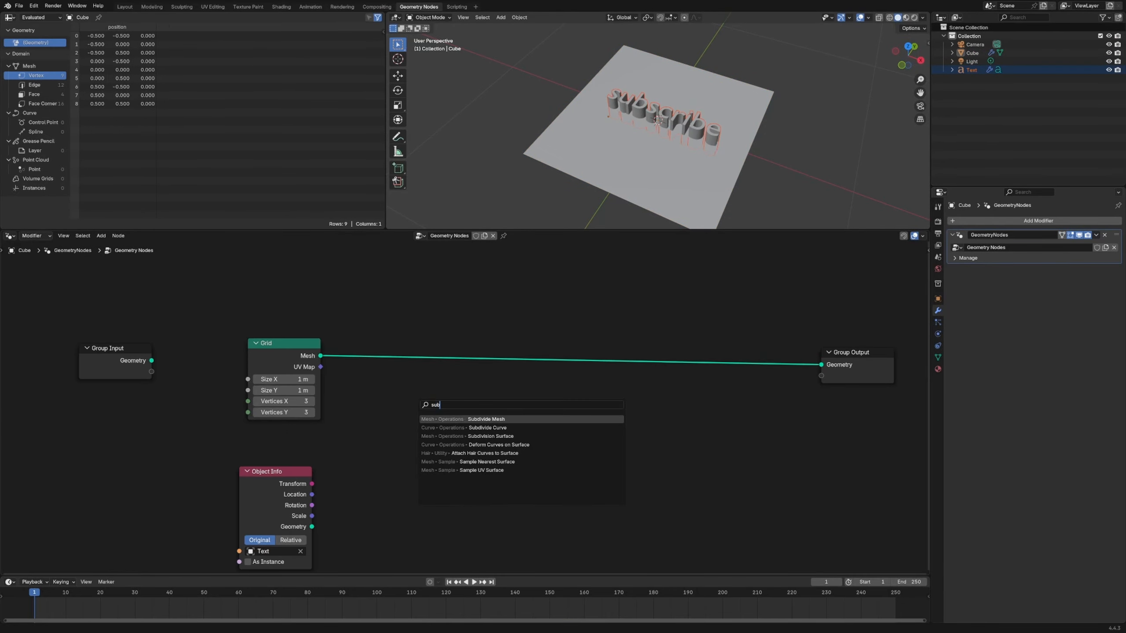
{"action": "type", "text": "d"}
{"action": "key", "text": "Return"}
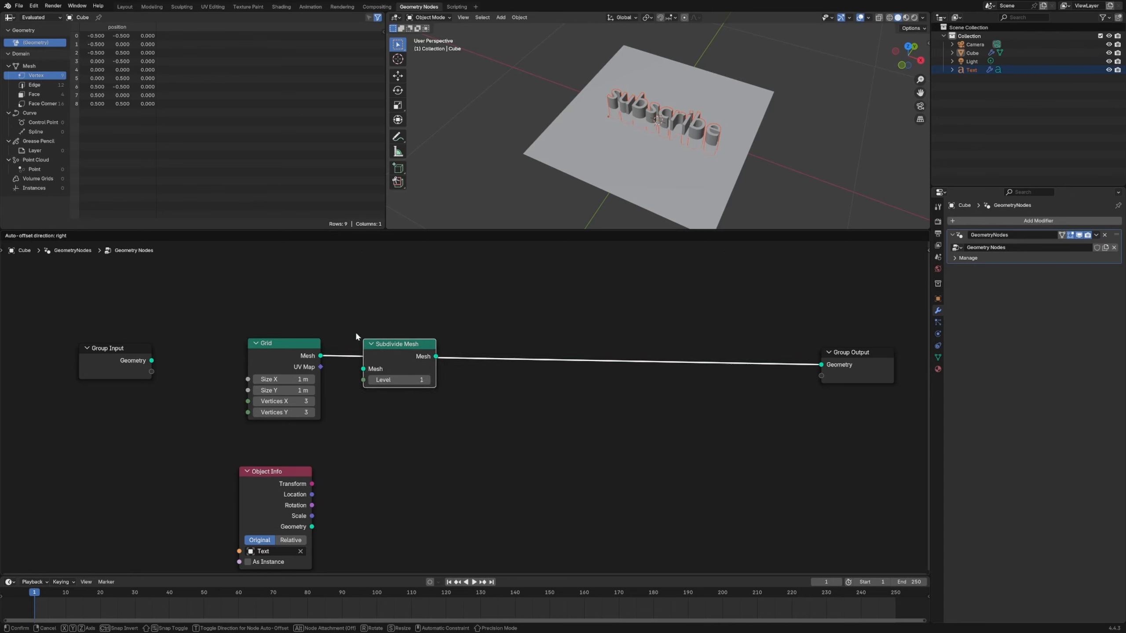
{"action": "left_click", "coordinate": [353, 332]}
- Set the Subdivide Mesh level to 7, checking the grid's density in wireframe shading before returning to solid shading
{"action": "left_click", "coordinate": [393, 374]}
{"action": "type", "text": "5"}
{"action": "key", "text": "Return"}
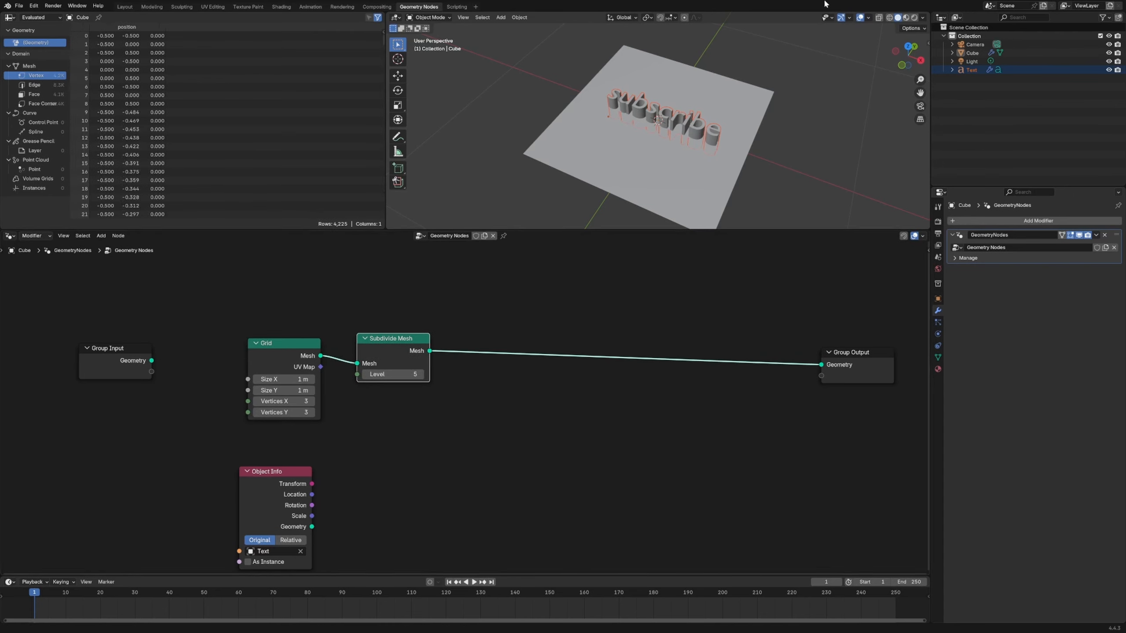
{"action": "left_click", "coordinate": [451, 358]}
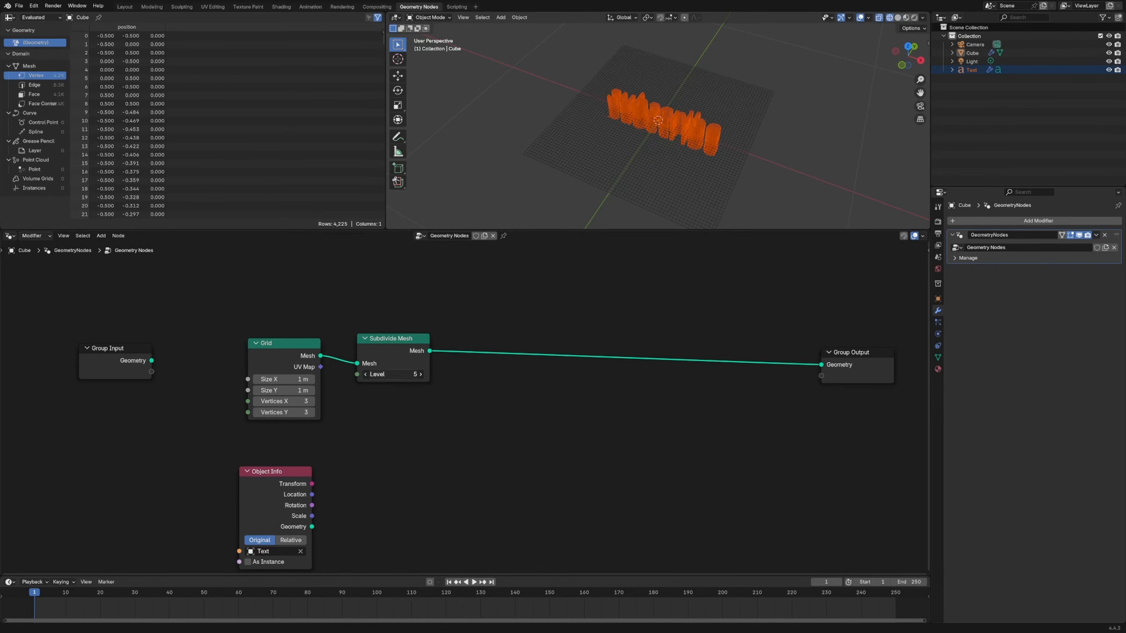
{"action": "type", "text": "7"}
{"action": "key", "text": "Return"}
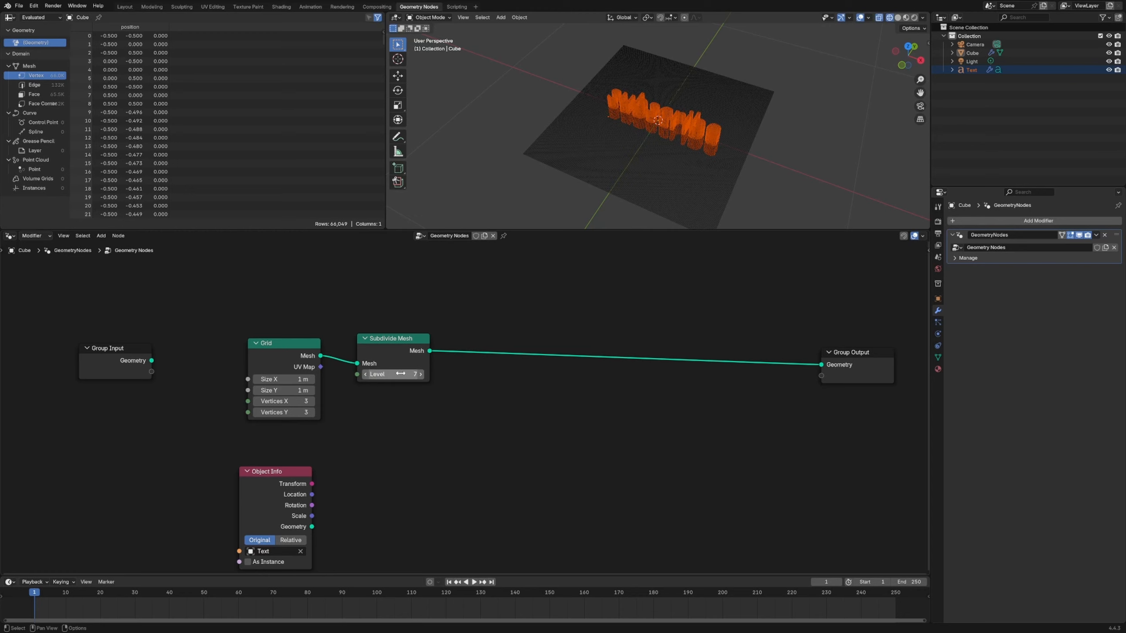
{"action": "left_click", "coordinate": [898, 17]}
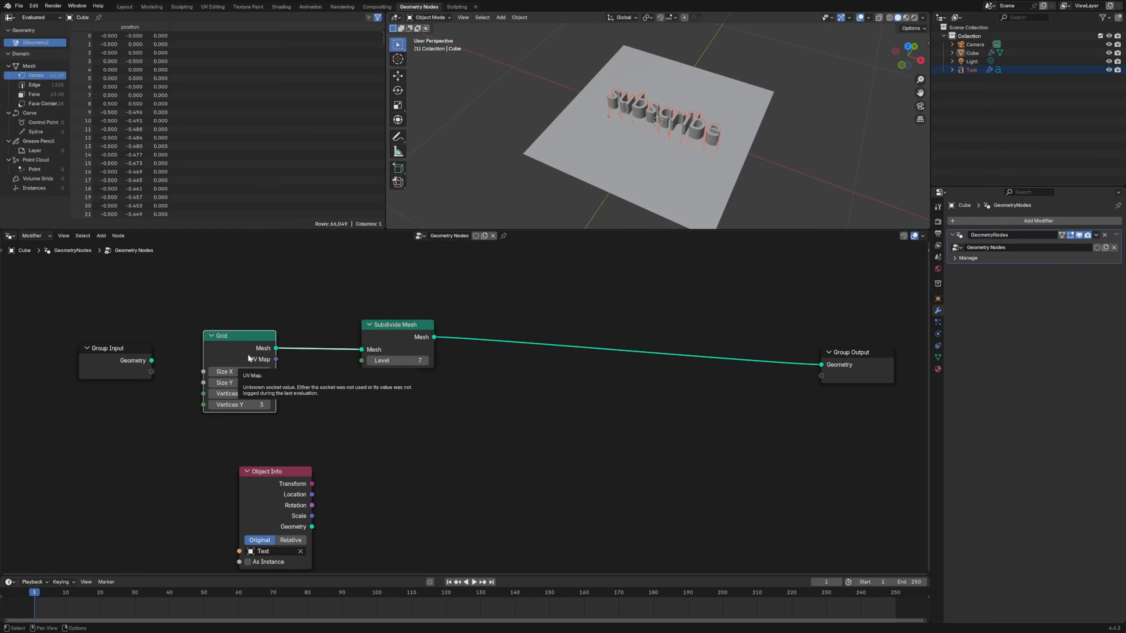
- Add a Shortest Edge Paths node in the free space below the link to Group Output
{"action": "scroll", "coordinate": [544, 442], "scroll_direction": "down", "scroll_amount": 2}
{"action": "key", "text": "shift+a"}
{"action": "type", "text": "shor"}
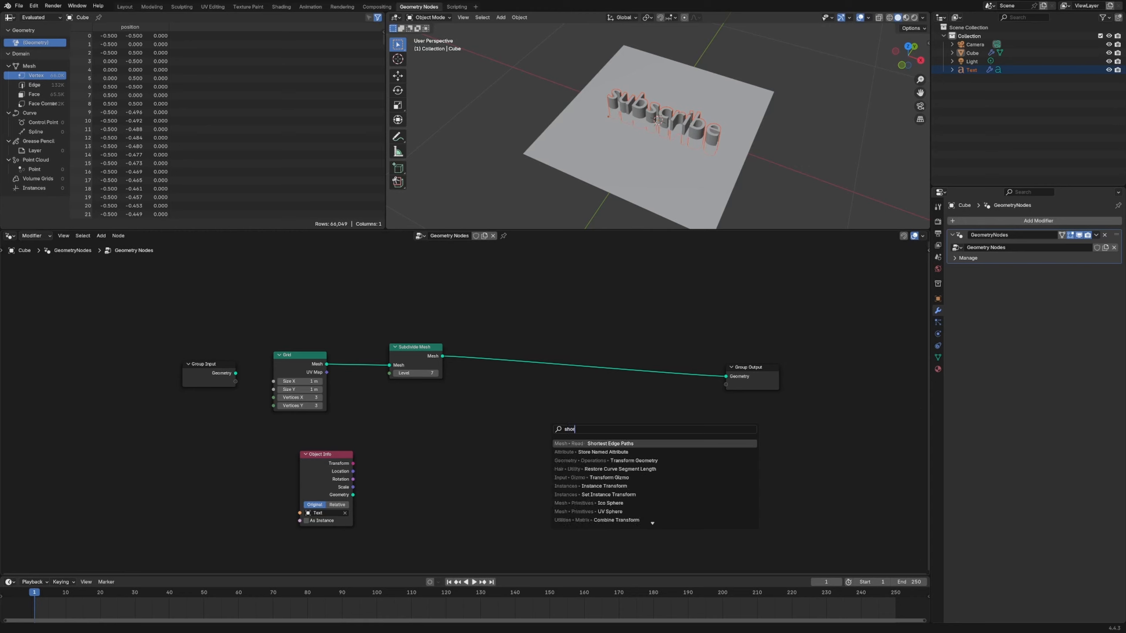
{"action": "type", "text": "tez"}
{"action": "key", "text": "Return"}
{"action": "left_click", "coordinate": [603, 432]}
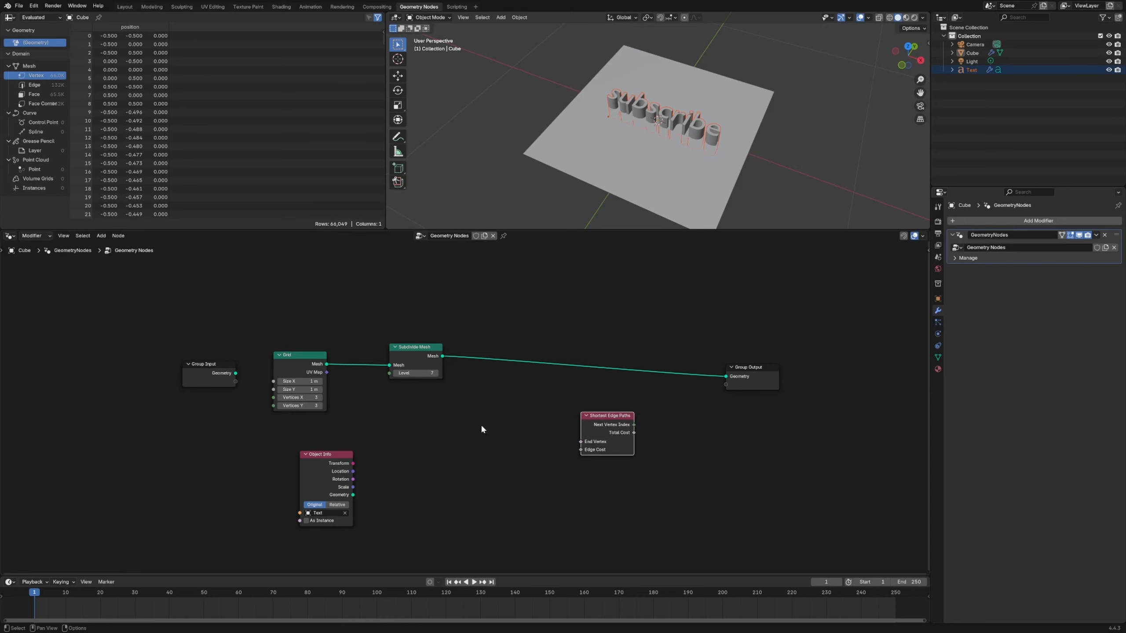
- Add an Edge Paths to Curves node just below Group Output
{"action": "key", "text": "shift+a"}
{"action": "type", "text": "edge path"}
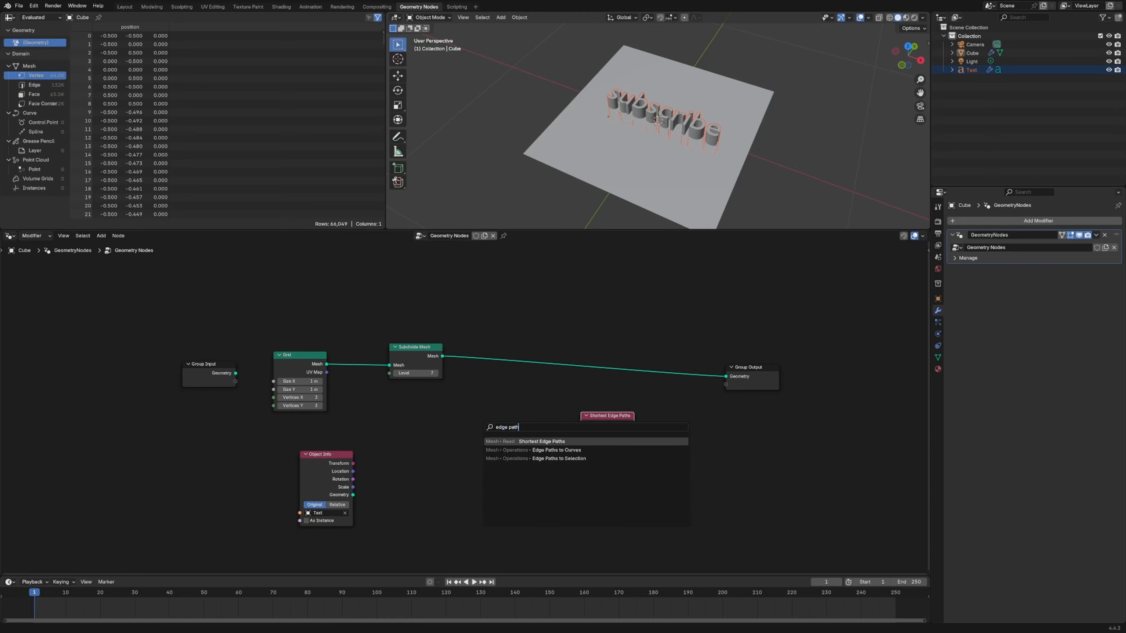
{"action": "key", "text": "Down"}
{"action": "key", "text": "Return"}
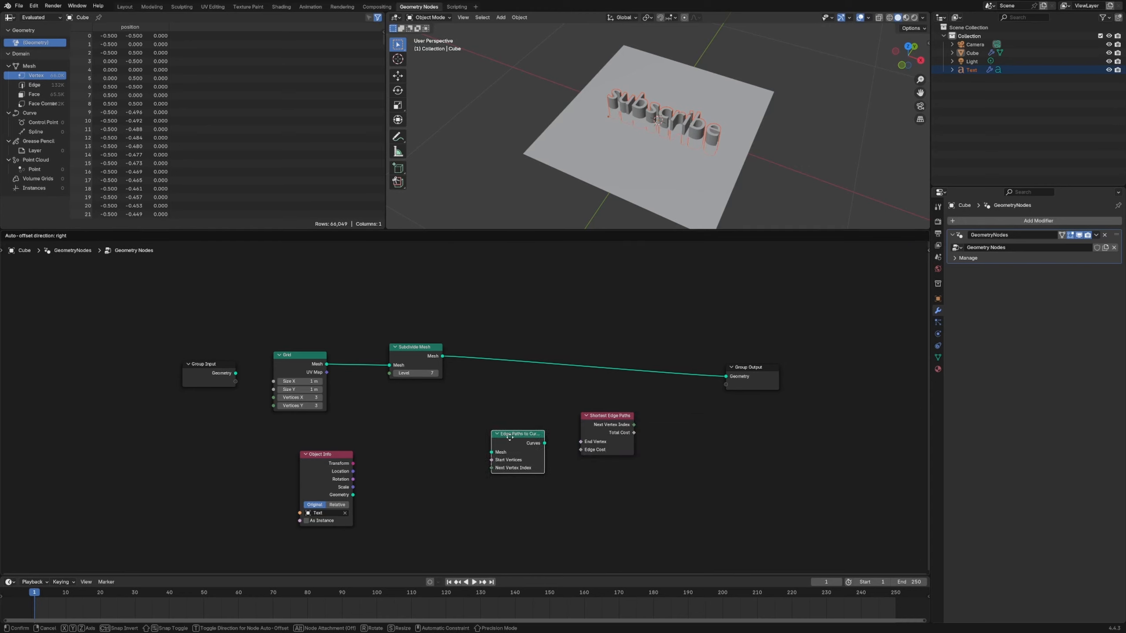
{"action": "left_click", "coordinate": [685, 397]}
- Connect Next Vertex Index from Shortest Edge Paths to Edge Paths to Curves and arrange the two nodes side by side
{"action": "left_click_drag", "start_coordinate": [620, 461], "coordinate": [666, 423]}
{"action": "scroll", "coordinate": [572, 457], "scroll_direction": "up", "scroll_amount": 3}
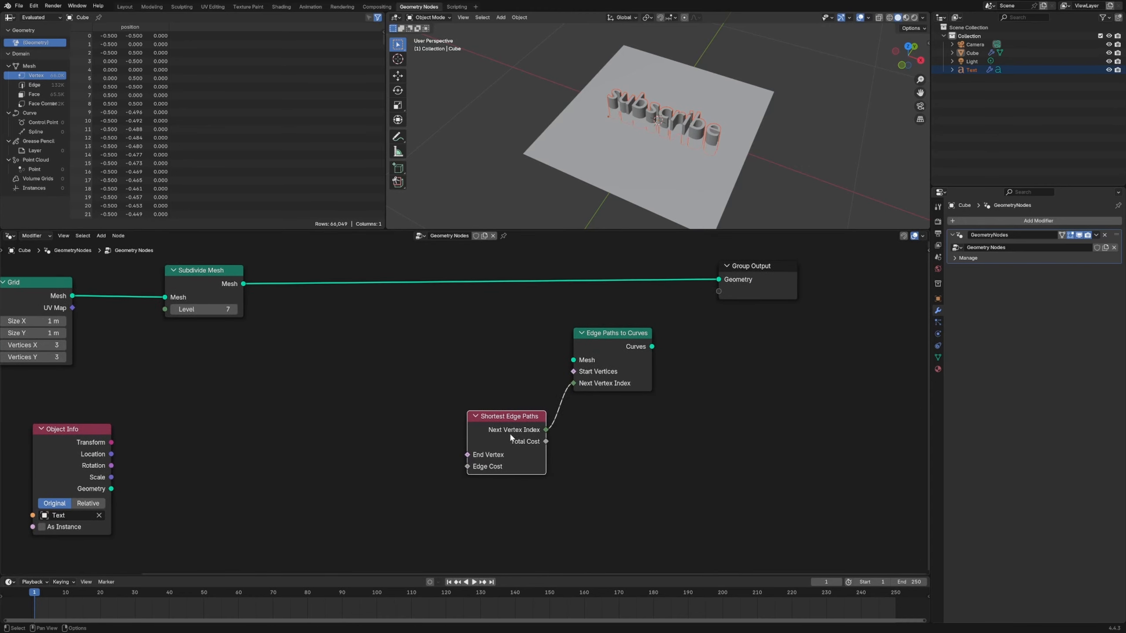
{"action": "left_click_drag", "start_coordinate": [606, 384], "coordinate": [609, 383]}
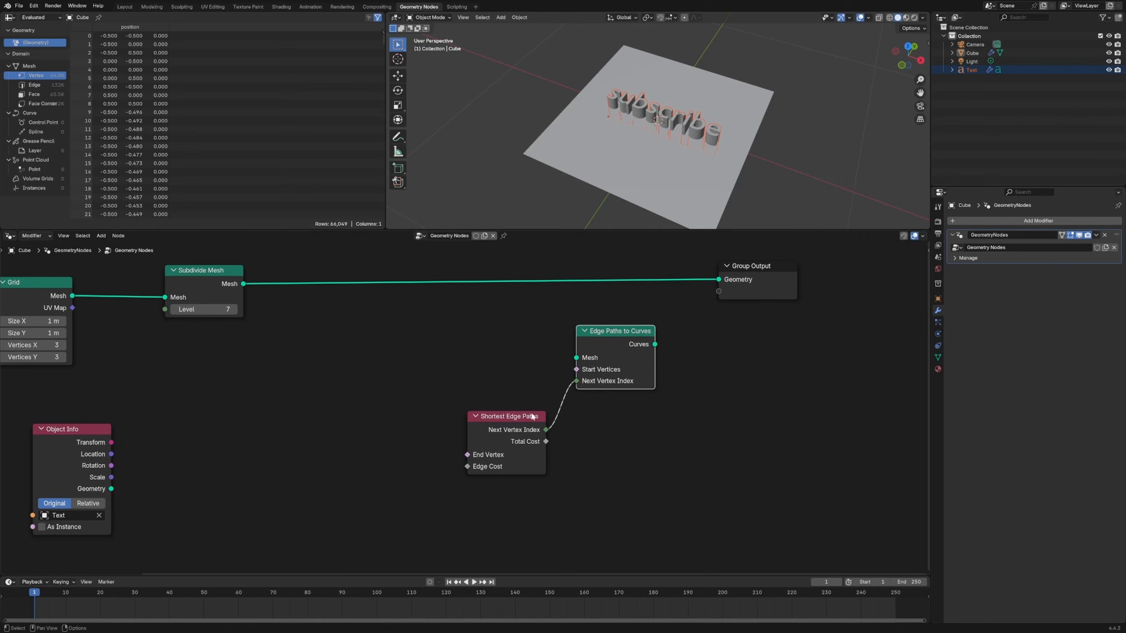
- Hide the text object in the viewport and make the grid object active again
{"action": "scroll", "coordinate": [554, 421], "scroll_direction": "down", "scroll_amount": 2}
{"action": "left_click_drag", "start_coordinate": [611, 394], "coordinate": [605, 395]}
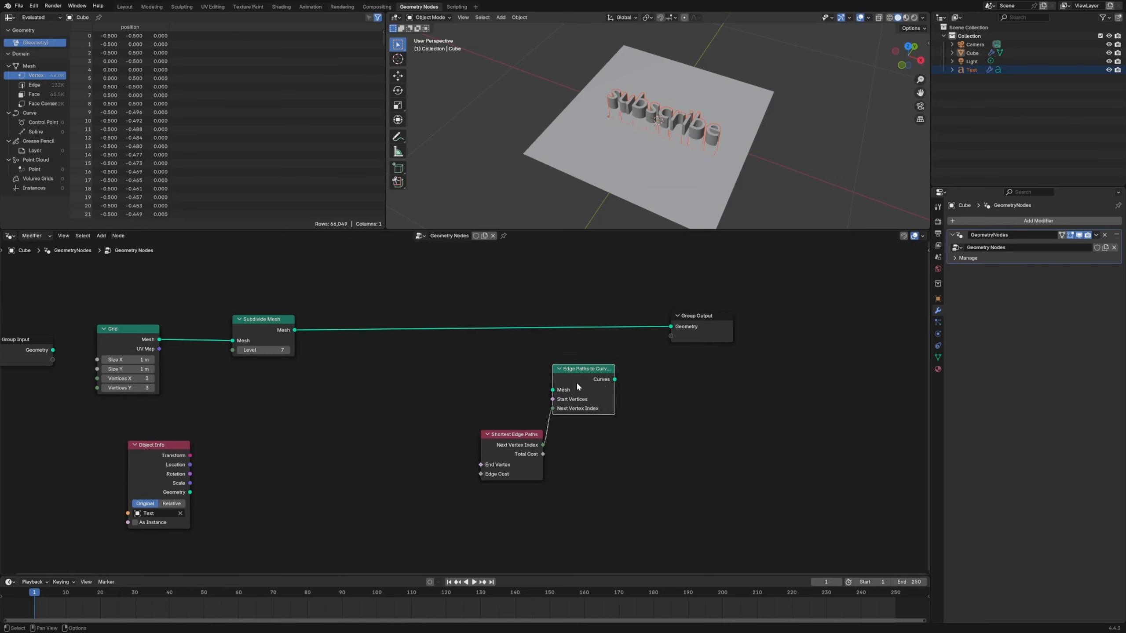
{"action": "left_click", "coordinate": [689, 122]}
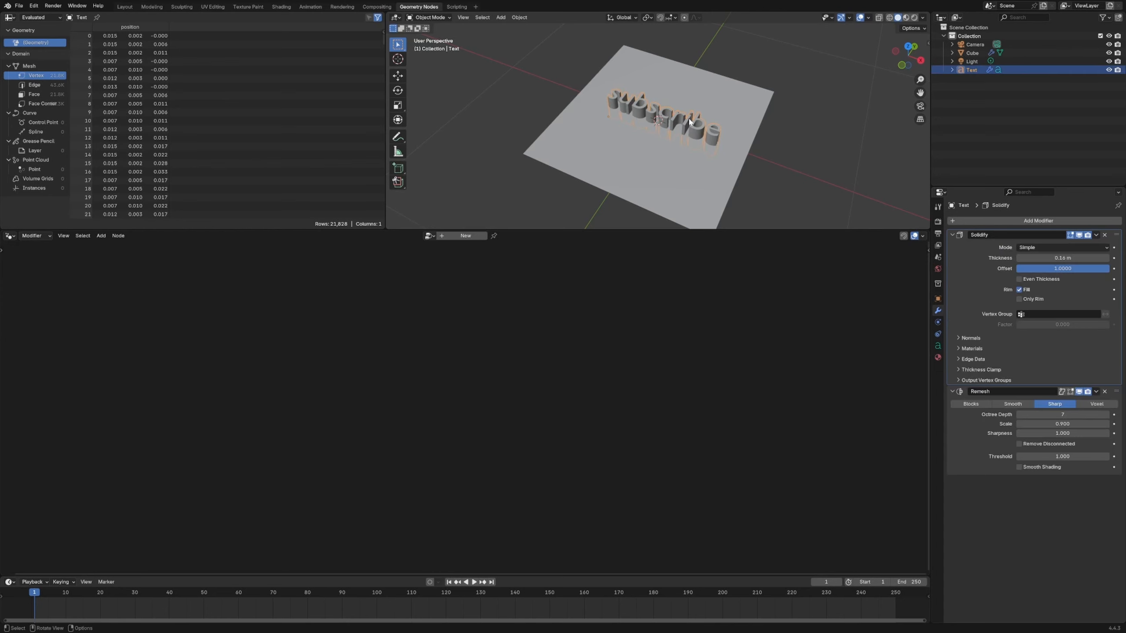
{"action": "key", "text": "h"}
{"action": "left_click", "coordinate": [690, 118]}
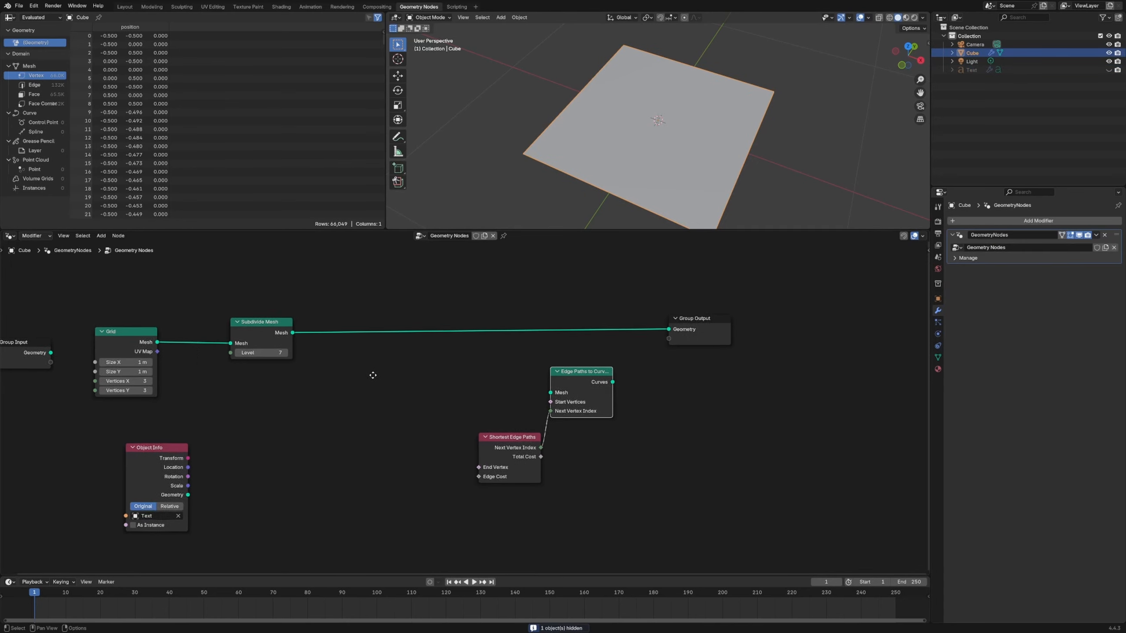
- Add an Index node in the free space before Shortest Edge Paths
{"action": "key", "text": "shift+a"}
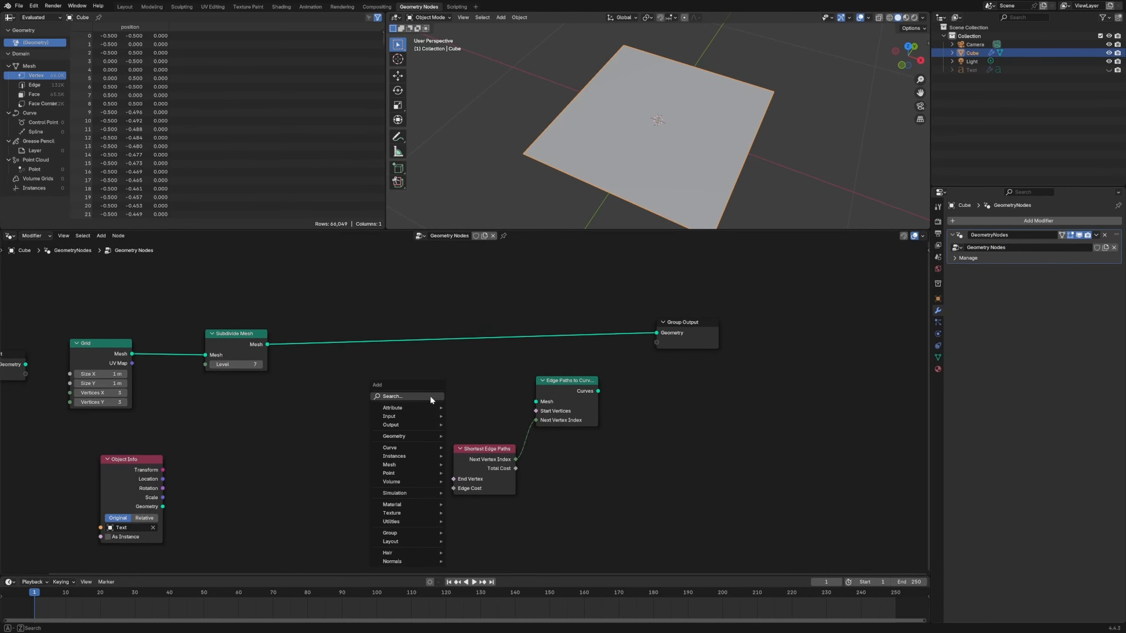
{"action": "left_click", "coordinate": [431, 397]}
{"action": "type", "text": "in"}
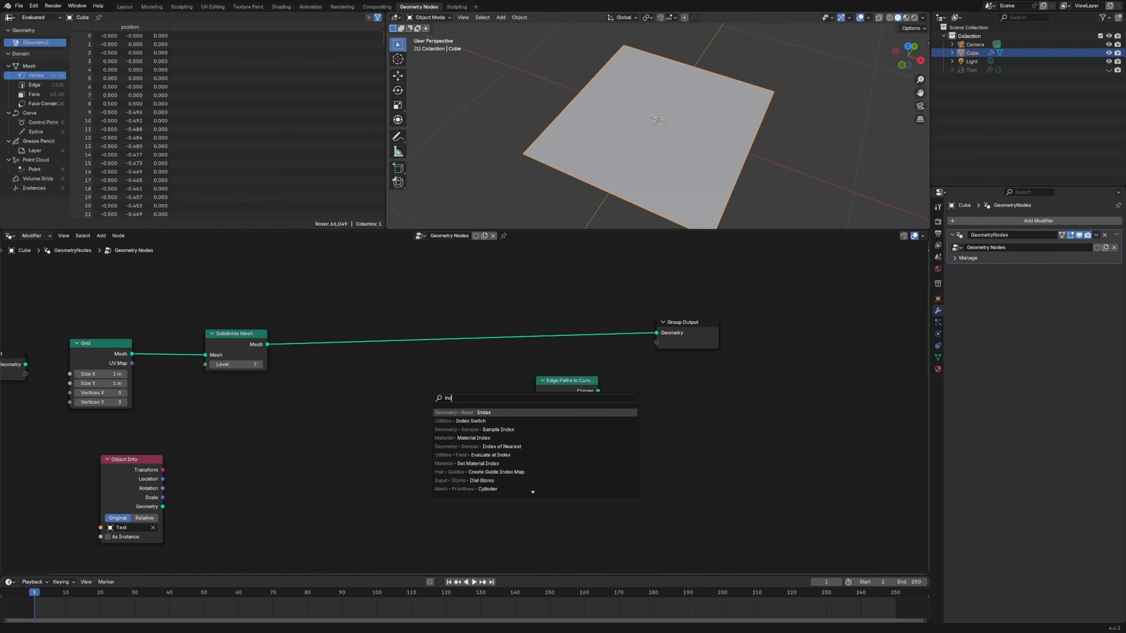
{"action": "key", "text": "Return"}
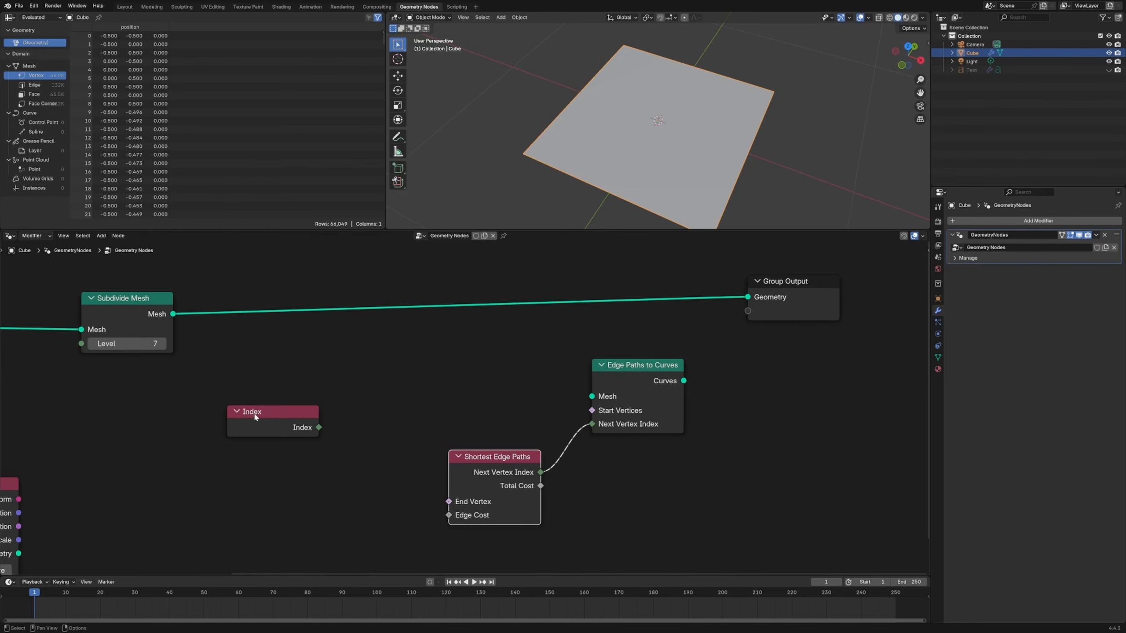
{"action": "left_click_drag", "start_coordinate": [255, 414], "coordinate": [297, 423]}
- Route the Subdivide Mesh output through Edge Paths to Curves into Group Output and align the node with the link
{"action": "middle_click_drag", "start_coordinate": [522, 380], "coordinate": [468, 394]}
{"action": "left_click_drag", "start_coordinate": [120, 329], "coordinate": [538, 411]}
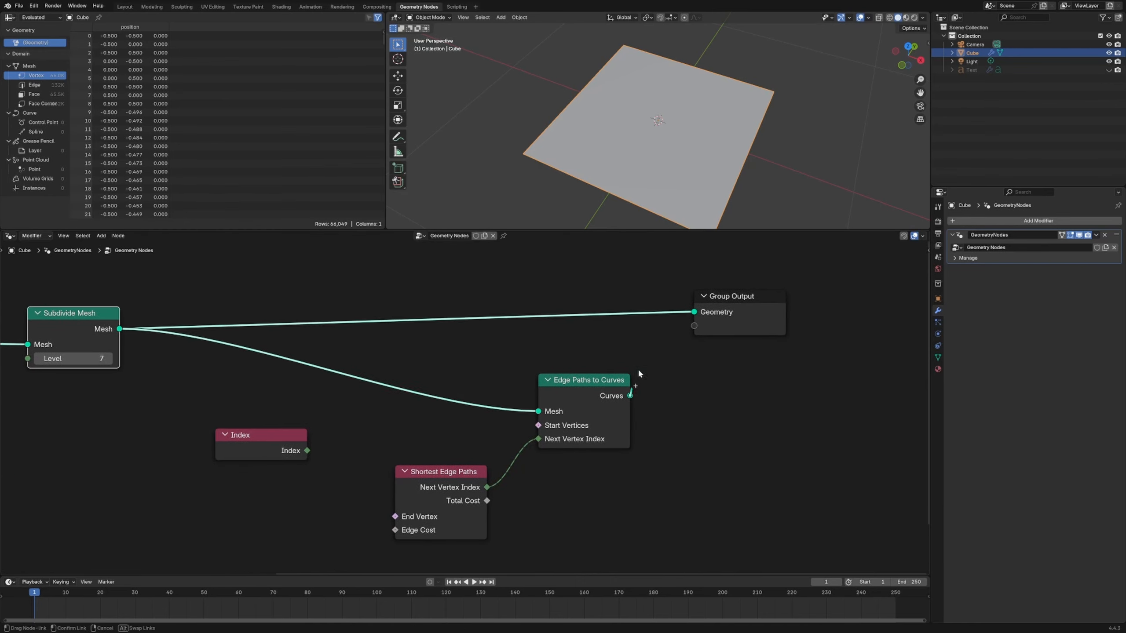
{"action": "left_click_drag", "start_coordinate": [630, 396], "coordinate": [694, 312]}
{"action": "left_click_drag", "start_coordinate": [554, 380], "coordinate": [523, 303]}
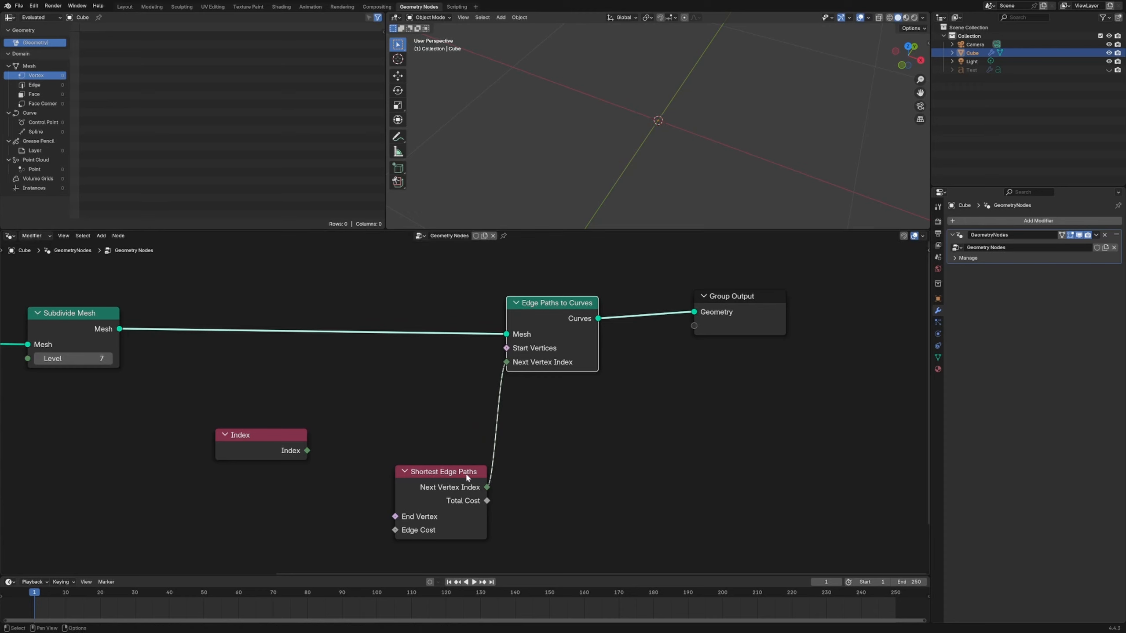
- Rearrange Edge Paths to Curves, Shortest Edge Paths and Index to leave a gap for another node
{"action": "left_click_drag", "start_coordinate": [439, 471], "coordinate": [447, 458]}
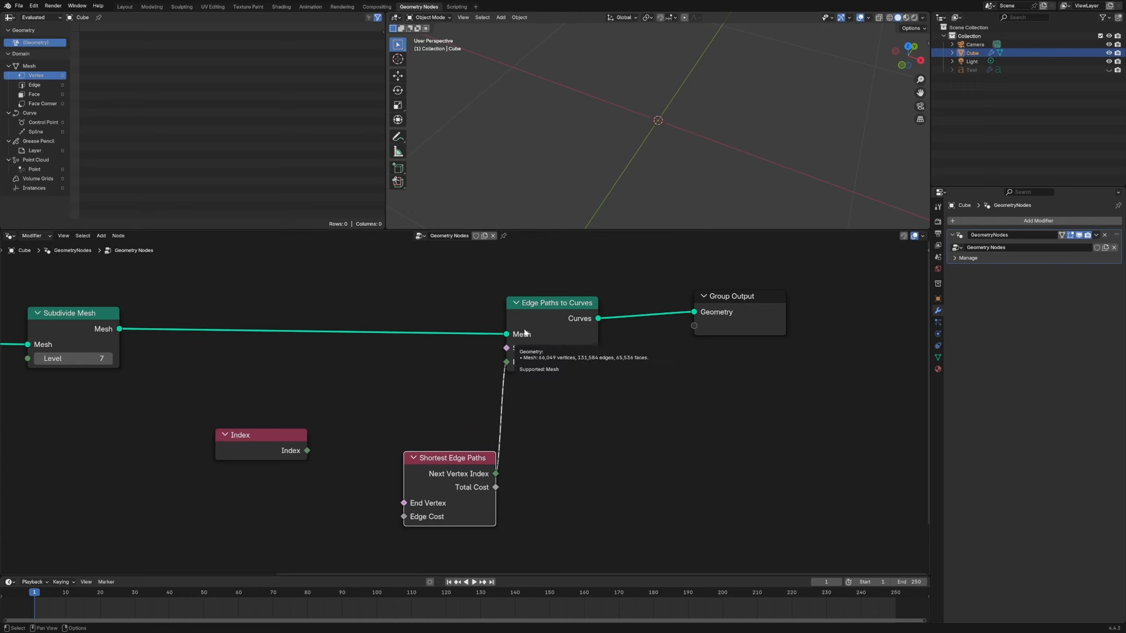
{"action": "left_click_drag", "start_coordinate": [563, 325], "coordinate": [566, 336]}
{"action": "mouse_move", "coordinate": [441, 462]}
{"action": "left_mouse_down"}
{"action": "mouse_move", "coordinate": [416, 458]}
{"action": "mouse_move", "coordinate": [455, 462]}
{"action": "left_mouse_up"}
{"action": "left_click_drag", "start_coordinate": [296, 450], "coordinate": [271, 448]}
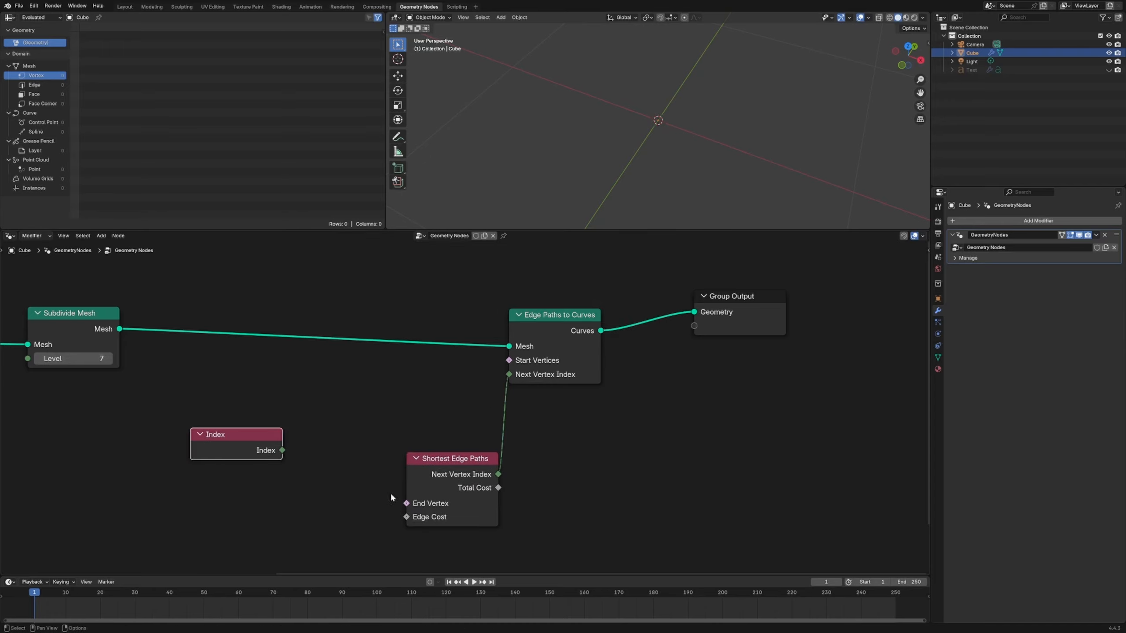
- Add a Compare node between Index and Shortest Edge Paths
{"action": "scroll", "coordinate": [391, 494], "scroll_direction": "up", "scroll_amount": 6}
{"action": "middle_click_drag", "start_coordinate": [398, 457], "coordinate": [605, 329]}
{"action": "scroll", "coordinate": [410, 357], "scroll_direction": "down", "scroll_amount": 2}
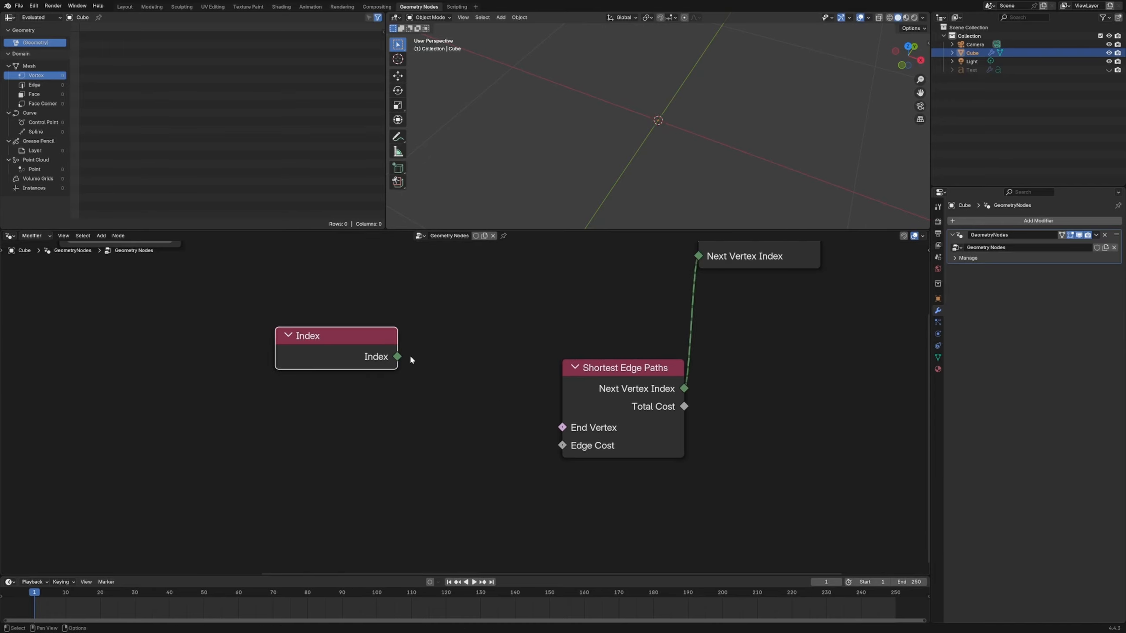
{"action": "middle_click_drag", "start_coordinate": [410, 358], "coordinate": [373, 410]}
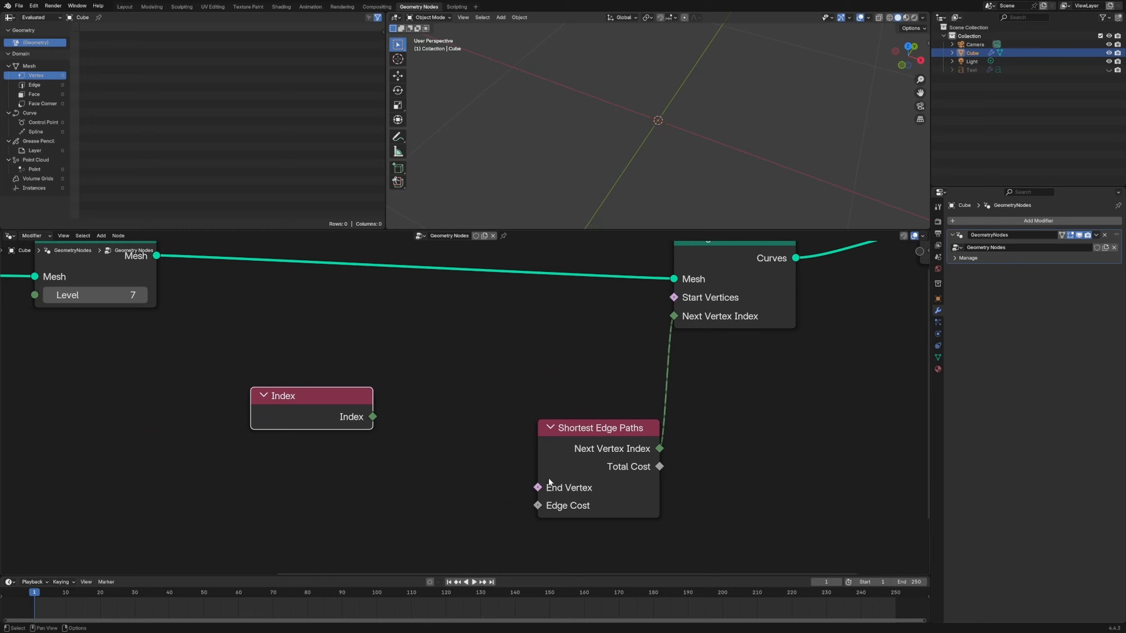
{"action": "left_click", "coordinate": [459, 412]}
{"action": "key", "text": "shift+a"}
{"action": "type", "text": "comp"}
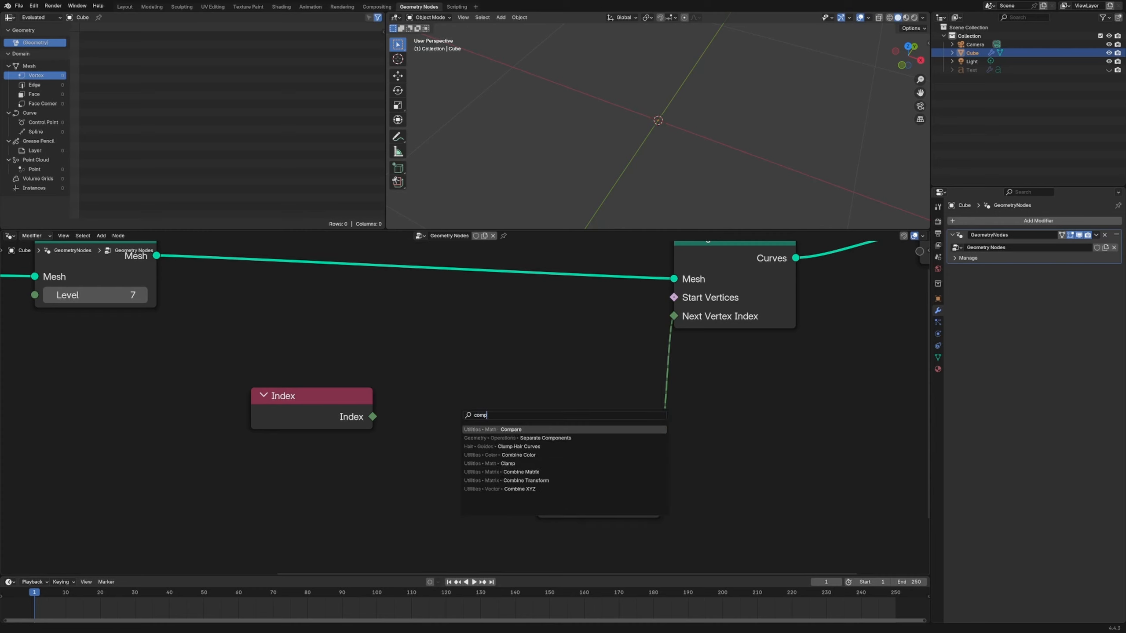
{"action": "type", "text": "are"}
{"action": "key", "text": "Return"}
{"action": "left_click", "coordinate": [400, 342]}
- Set the Compare node's input type to Integer and connect Index to its A input
{"action": "left_click", "coordinate": [442, 395]}
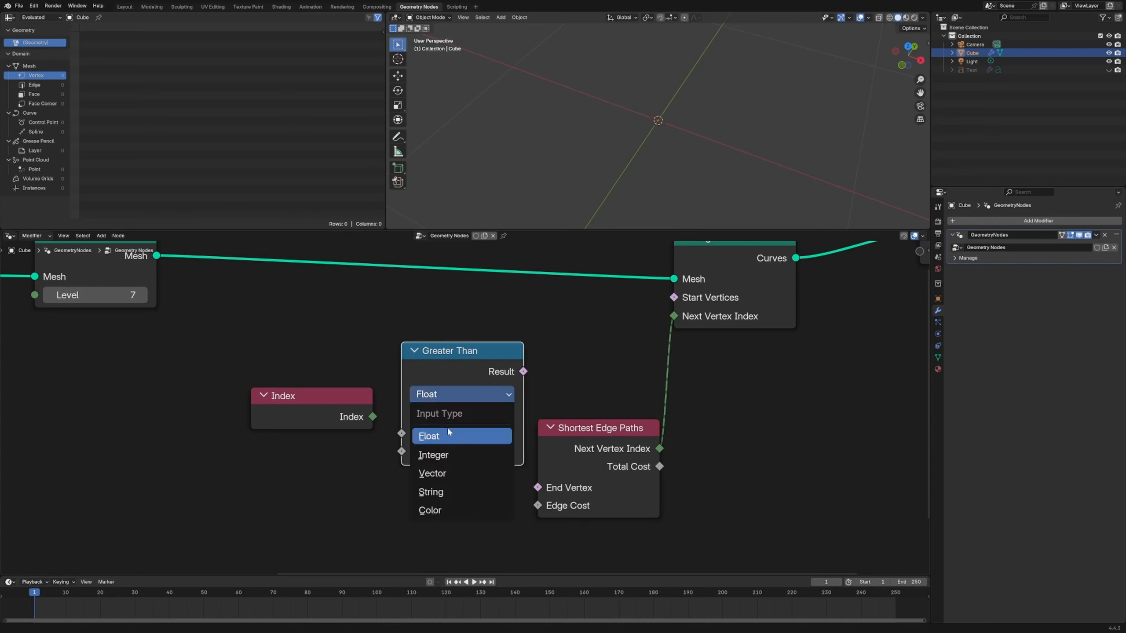
{"action": "left_click", "coordinate": [449, 457]}
{"action": "left_click_drag", "start_coordinate": [452, 363], "coordinate": [445, 352]}
{"action": "left_click_drag", "start_coordinate": [373, 417], "coordinate": [394, 421]}
- Set the comparison to Equal and connect its Result to End Vertex on Shortest Edge Paths
{"action": "left_click", "coordinate": [441, 381]}
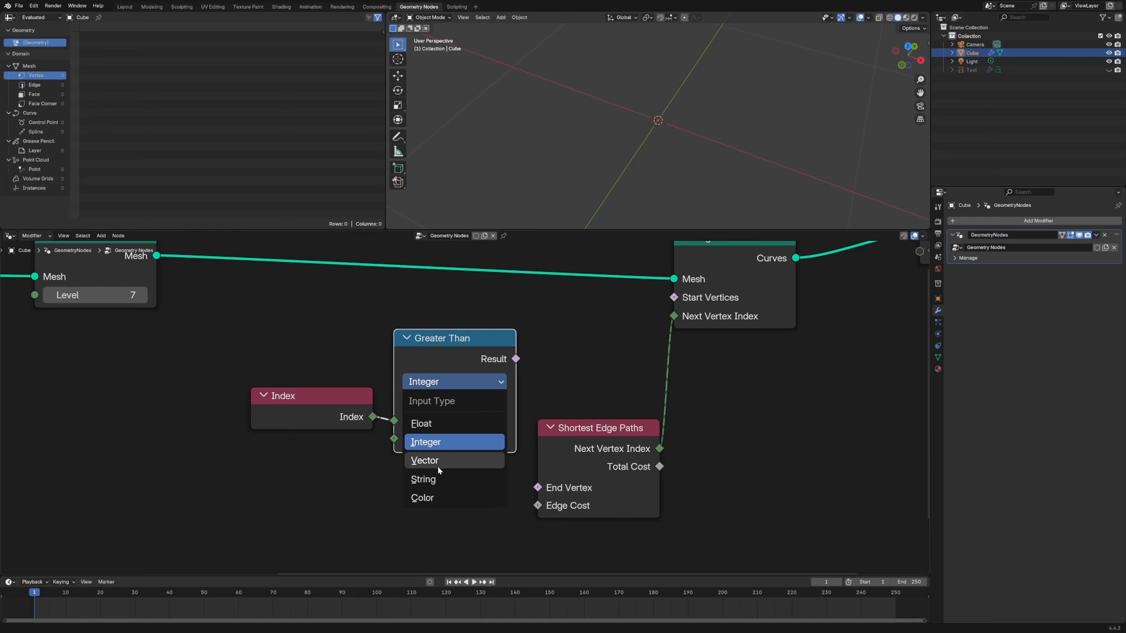
{"action": "left_click", "coordinate": [440, 387]}
{"action": "scroll", "coordinate": [441, 399], "scroll_direction": "down", "scroll_amount": 2, "text": "ctrl"}
{"action": "left_click_drag", "start_coordinate": [515, 359], "coordinate": [538, 488]}
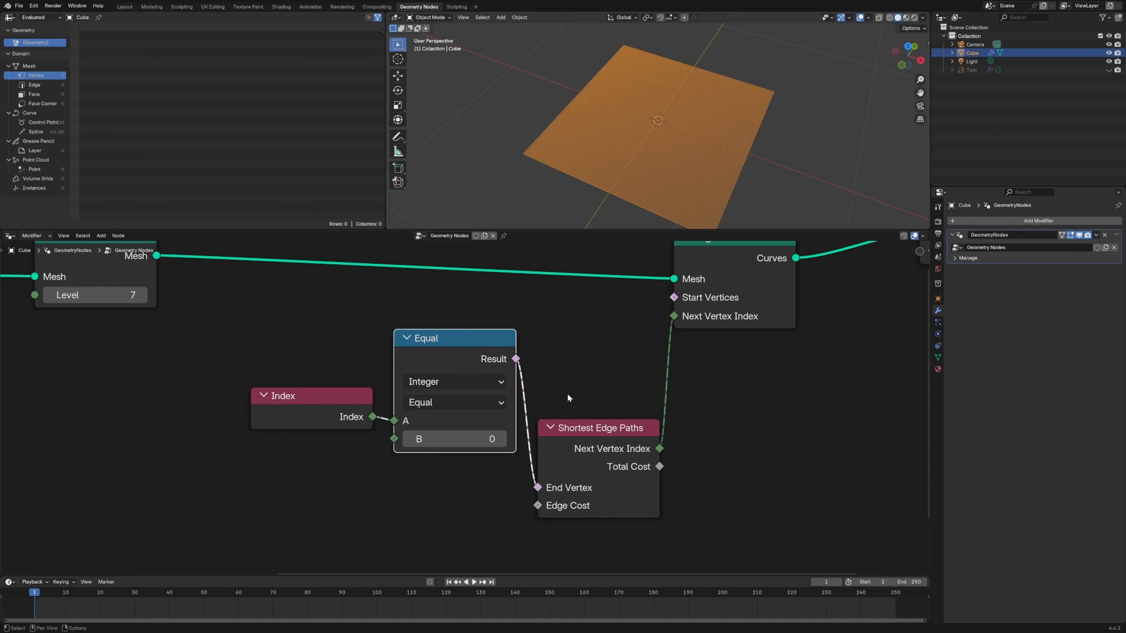
- Lower the Subdivide Mesh level to 3 and set the Equal node's B value to 18, checking the curves in the viewport
{"action": "left_click", "coordinate": [705, 176]}
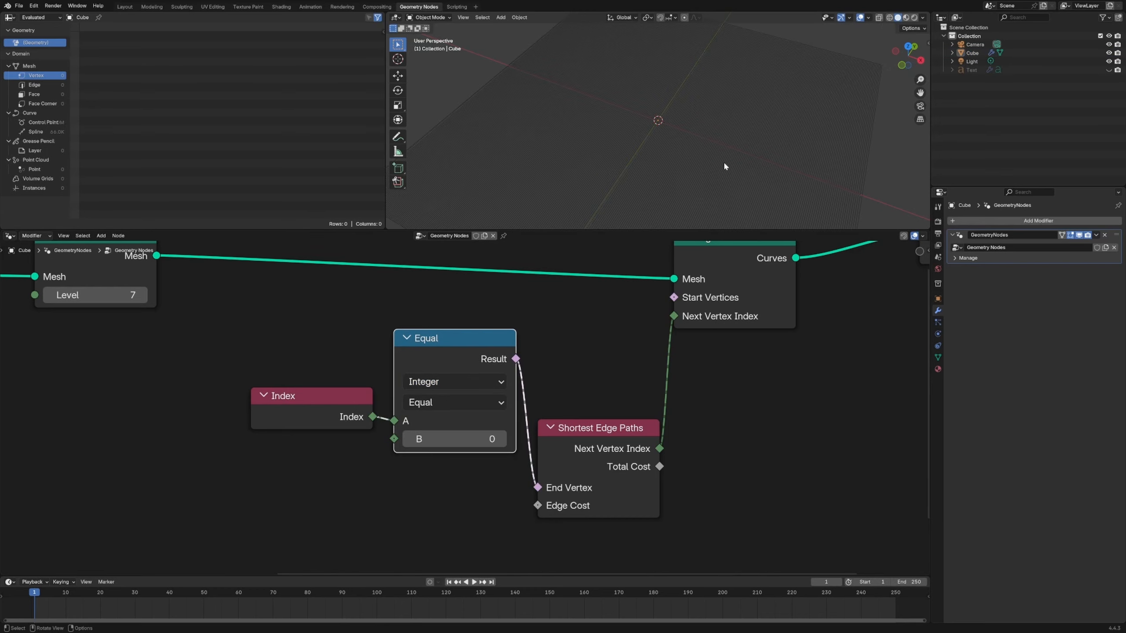
{"action": "scroll", "coordinate": [706, 276], "scroll_direction": "down", "scroll_amount": 4}
{"action": "mouse_move", "coordinate": [629, 174]}
{"action": "middle_mouse_down"}
{"action": "mouse_move", "coordinate": [639, 207]}
{"action": "mouse_move", "coordinate": [620, 174]}
{"action": "middle_mouse_up"}
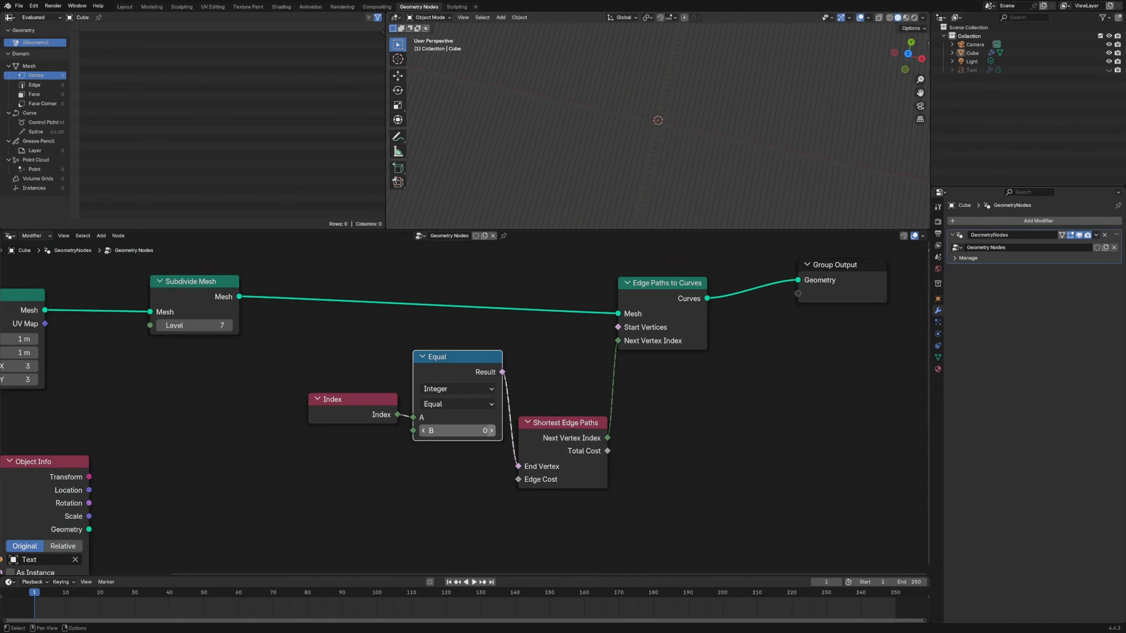
{"action": "left_click", "coordinate": [493, 432]}
{"action": "left_click", "coordinate": [493, 432]}
{"action": "left_click", "coordinate": [493, 432]}
{"action": "scroll", "coordinate": [501, 421], "scroll_direction": "down", "scroll_amount": 5}
{"action": "scroll", "coordinate": [648, 146], "scroll_direction": "down", "scroll_amount": 8}
{"action": "scroll", "coordinate": [647, 142], "scroll_direction": "down", "scroll_amount": 4}
{"action": "middle_click_drag", "start_coordinate": [286, 358], "coordinate": [559, 322]}
{"action": "key", "text": "Return"}
{"action": "middle_click_drag", "start_coordinate": [723, 162], "coordinate": [722, 162]}
{"action": "scroll", "coordinate": [721, 162], "scroll_direction": "up", "scroll_amount": 2}
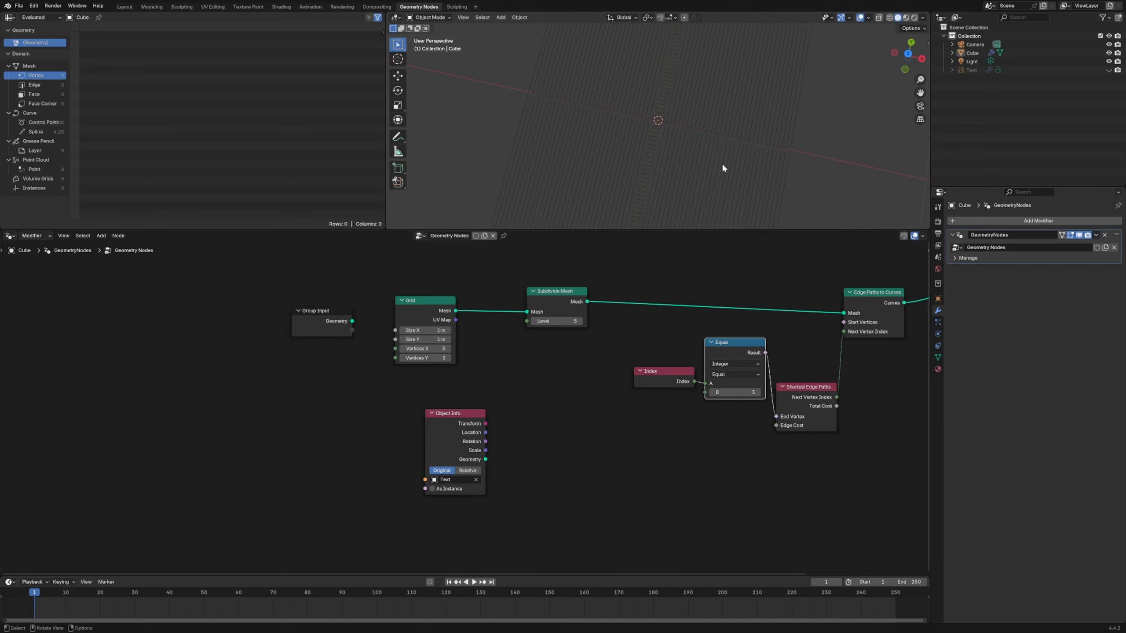
{"action": "left_click_drag", "start_coordinate": [734, 393], "coordinate": [752, 392]}
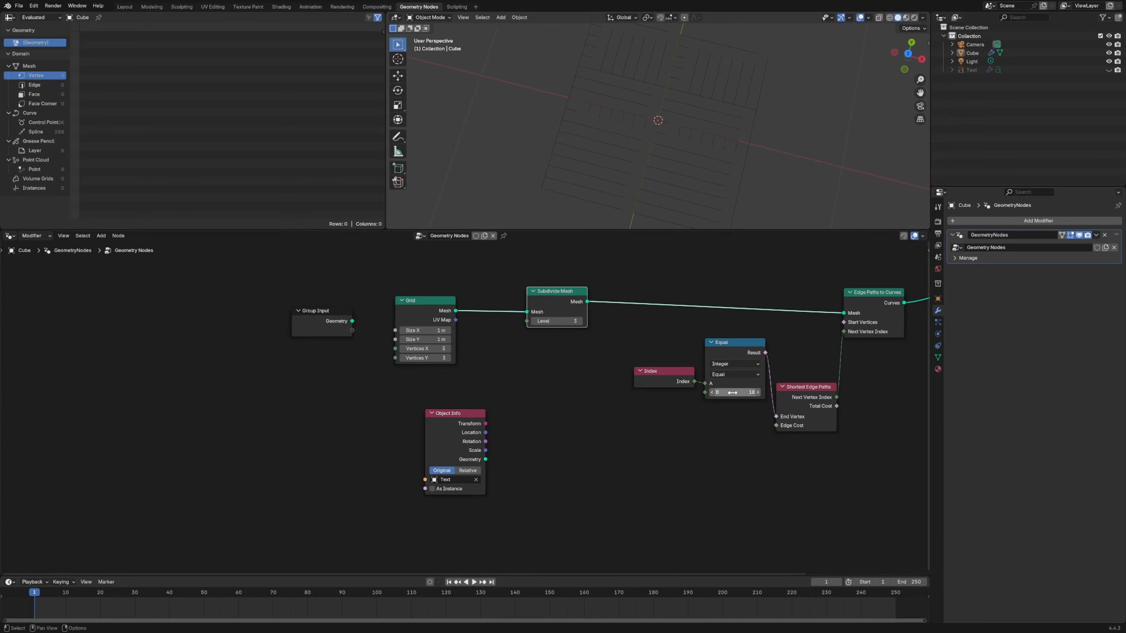
- Spread out Group Output, Edge Paths to Curves, Shortest Edge Paths, Equal and Index to make room for a second comparison
{"action": "middle_click_drag", "start_coordinate": [706, 330], "coordinate": [461, 338]}
{"action": "left_click_drag", "start_coordinate": [749, 303], "coordinate": [783, 301]}
{"action": "left_click_drag", "start_coordinate": [651, 331], "coordinate": [678, 329]}
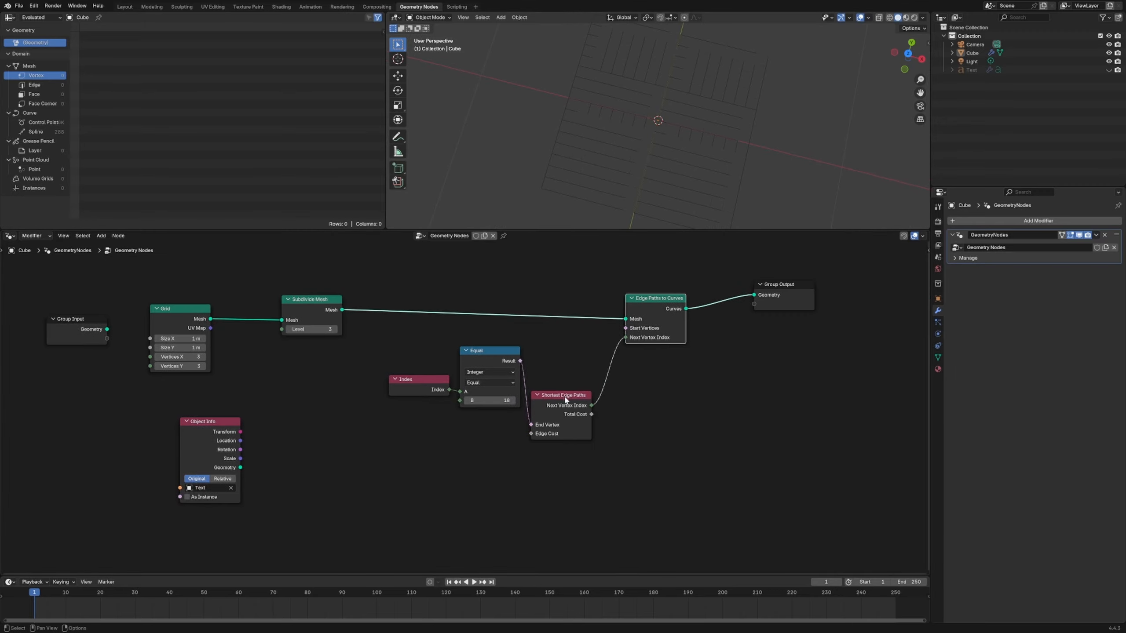
{"action": "left_click_drag", "start_coordinate": [565, 396], "coordinate": [623, 403]}
{"action": "left_click_drag", "start_coordinate": [490, 351], "coordinate": [520, 393]}
{"action": "left_click_drag", "start_coordinate": [419, 379], "coordinate": [421, 435]}
- Duplicate the Index and Equal nodes, connect the copy's Result to Start Vertices, and set its B value to 4
{"action": "left_click_drag", "start_coordinate": [359, 375], "coordinate": [504, 480]}
{"action": "key", "text": "shift+d"}
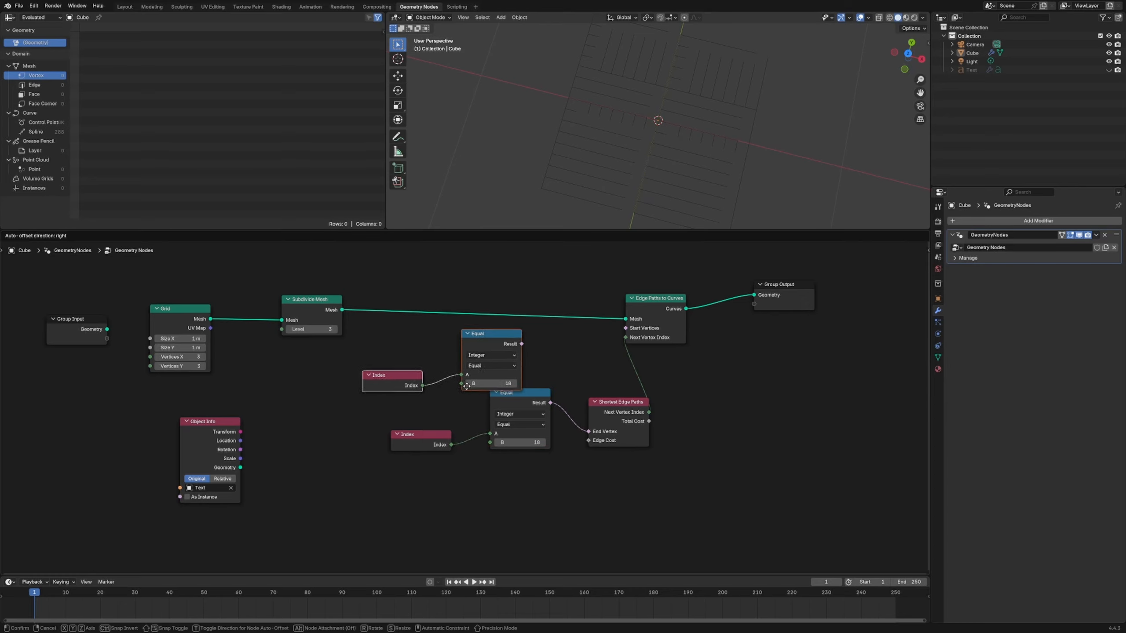
{"action": "left_click", "coordinate": [473, 401]}
{"action": "left_click_drag", "start_coordinate": [518, 338], "coordinate": [626, 328]}
{"action": "left_click_drag", "start_coordinate": [488, 378], "coordinate": [466, 378]}
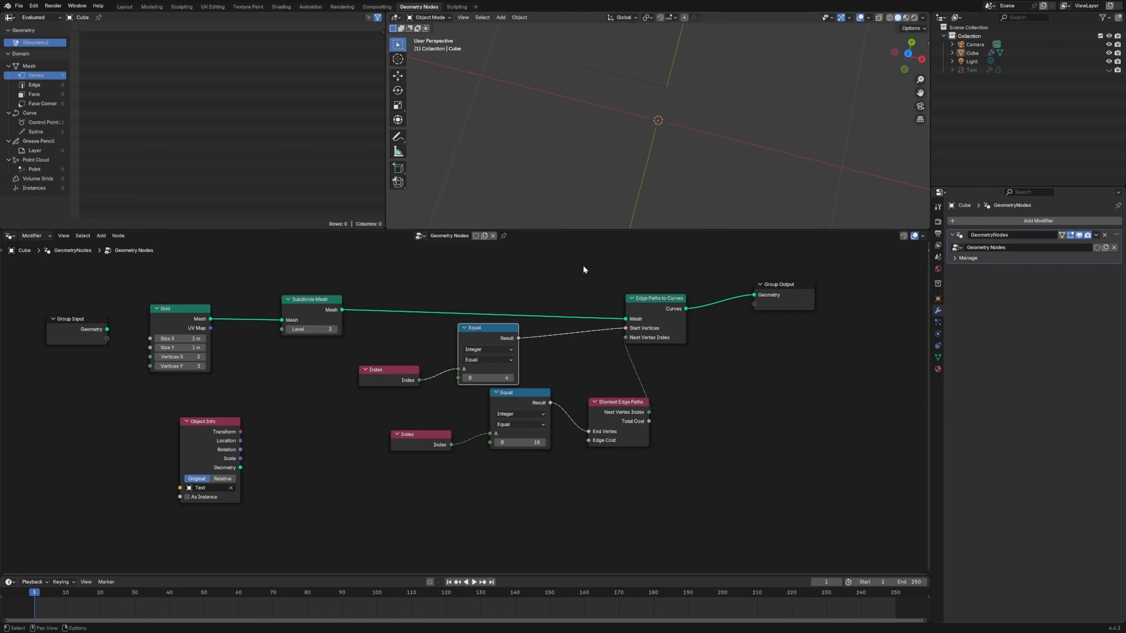
- Move Group Output farther from Edge Paths to Curves to free space on the link
{"action": "scroll", "coordinate": [629, 186], "scroll_direction": "down", "scroll_amount": 4}
{"action": "left_click_drag", "start_coordinate": [530, 393], "coordinate": [557, 390]}
{"action": "middle_click_drag", "start_coordinate": [651, 102], "coordinate": [659, 85]}
{"action": "left_click_drag", "start_coordinate": [788, 284], "coordinate": [882, 284]}
{"action": "scroll", "coordinate": [771, 314], "scroll_direction": "down", "scroll_amount": 5}
{"action": "middle_click_drag", "start_coordinate": [791, 318], "coordinate": [585, 346]}
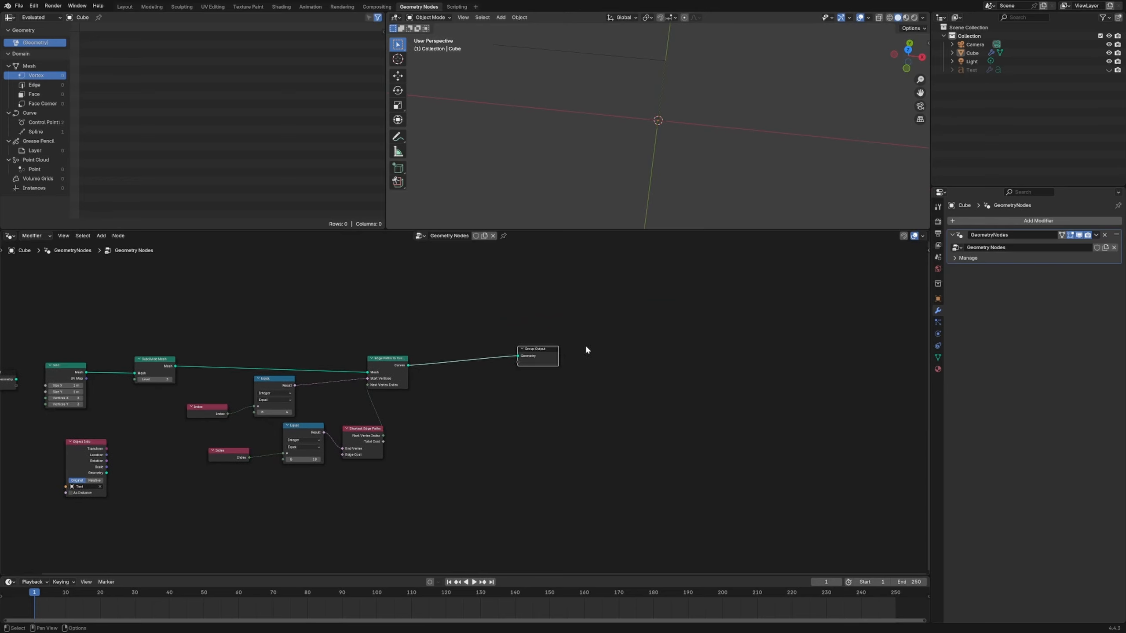
{"action": "left_click_drag", "start_coordinate": [553, 360], "coordinate": [580, 363]}
- Insert a Curve to Mesh node between Edge Paths to Curves and Group Output
{"action": "key", "text": "shift+a"}
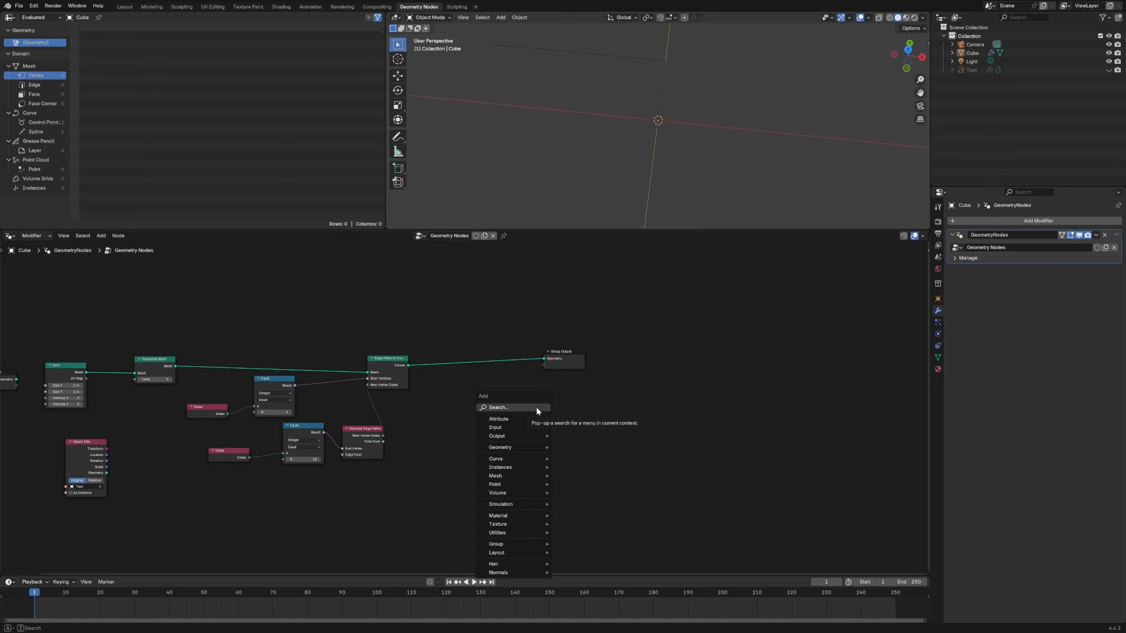
{"action": "type", "text": "curve to"}
{"action": "key", "text": "Return"}
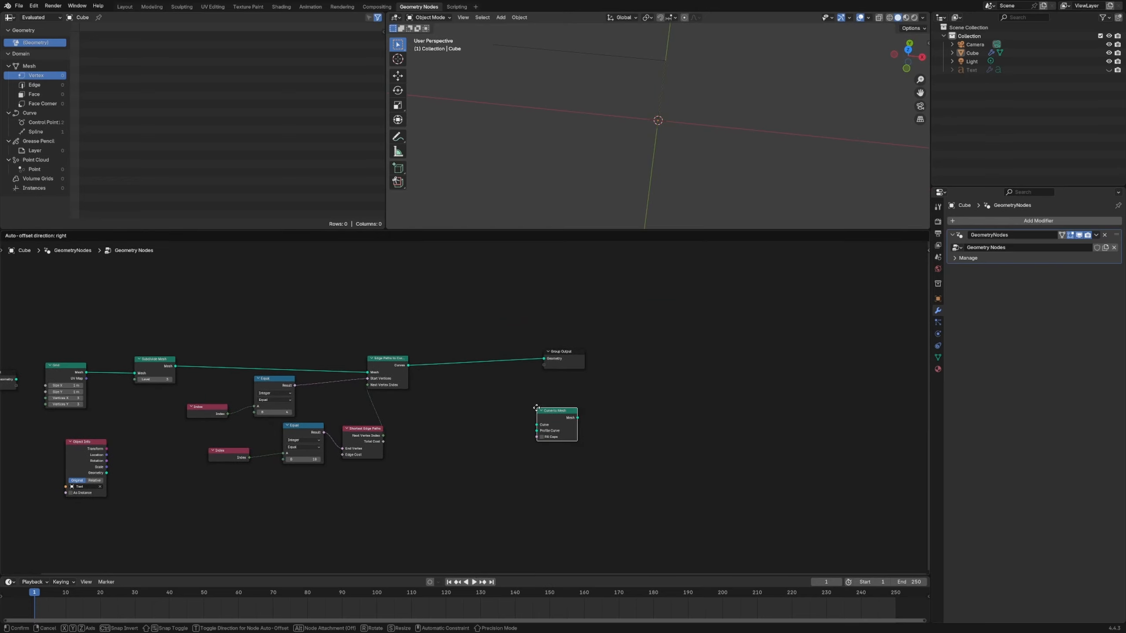
{"action": "left_click", "coordinate": [467, 327]}
{"action": "key", "text": "shift+a"}
{"action": "type", "text": "mesh to"}
{"action": "key", "text": "Return"}
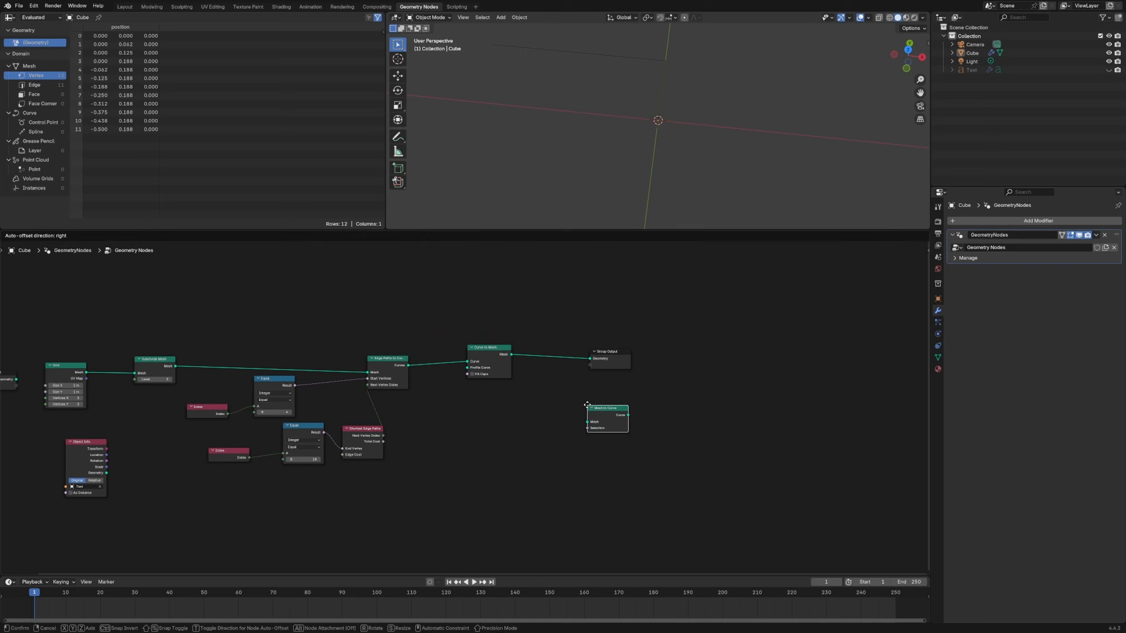
{"action": "left_click", "coordinate": [563, 361]}
{"action": "key", "text": "ctrl+x"}
- Add a Curve Circle node with resolution 8 and connect it to the Profile Curve input of Curve to Mesh
{"action": "key", "text": "shift+a"}
{"action": "type", "text": "curve cir"}
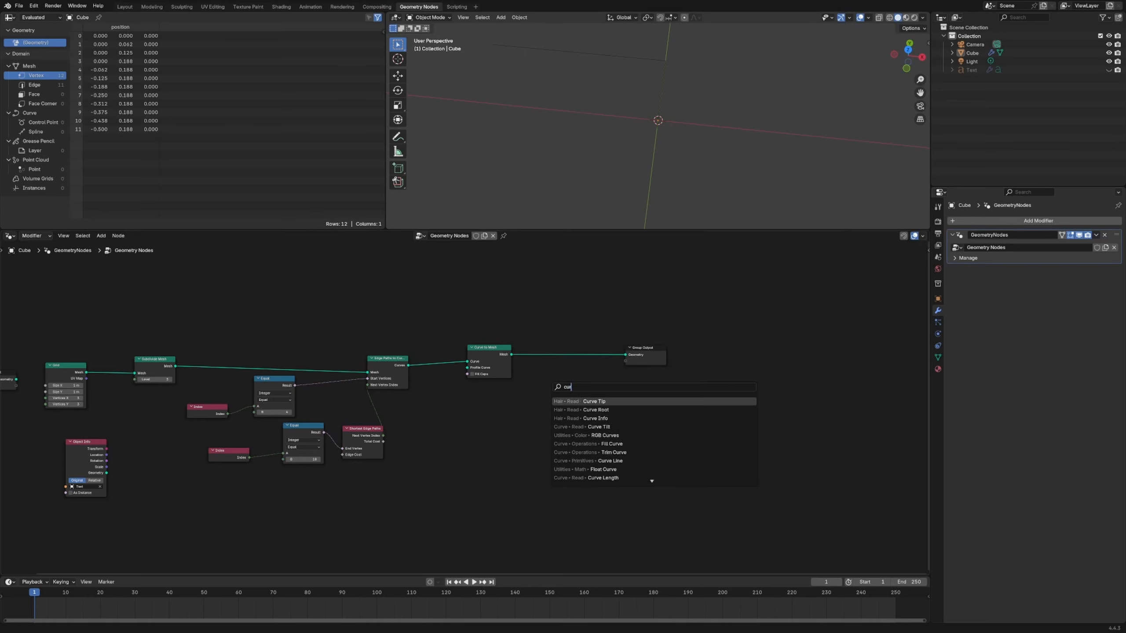
{"action": "key", "text": "Return"}
{"action": "left_click", "coordinate": [509, 391]}
{"action": "scroll", "coordinate": [514, 396], "scroll_direction": "up", "scroll_amount": 6}
{"action": "double_click", "coordinate": [557, 418]}
{"action": "type", "text": "8"}
{"action": "key", "text": "Return"}
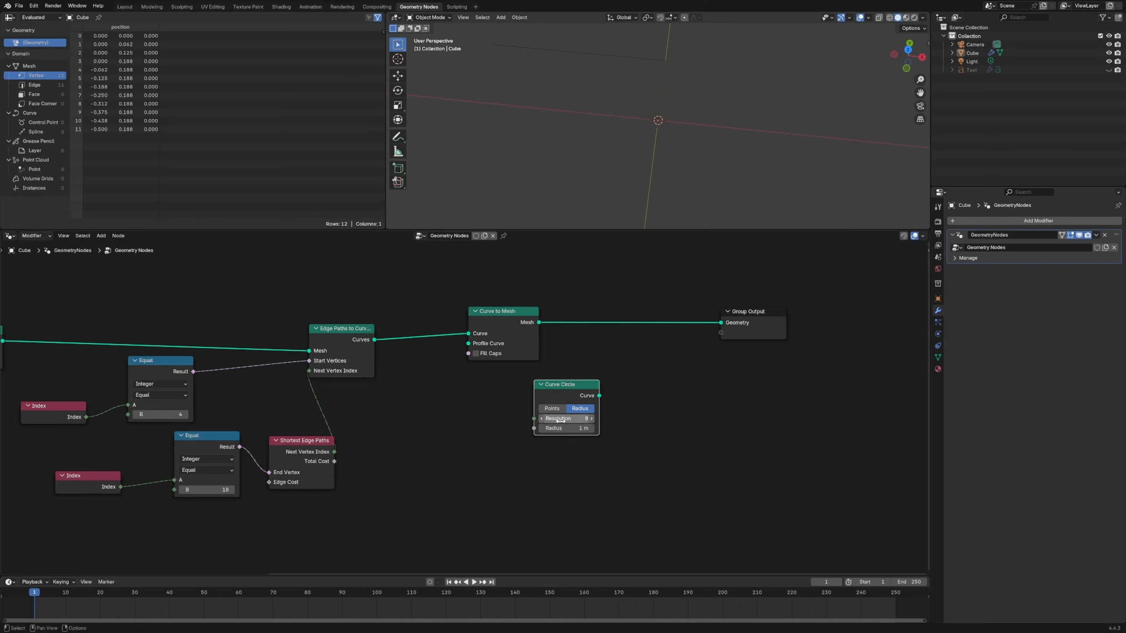
{"action": "left_click_drag", "start_coordinate": [600, 395], "coordinate": [468, 344]}
{"action": "left_click_drag", "start_coordinate": [567, 384], "coordinate": [527, 394]}
- Insert a Set Curve Radius node between Edge Paths to Curves and Curve to Mesh
{"action": "left_click", "coordinate": [621, 392]}
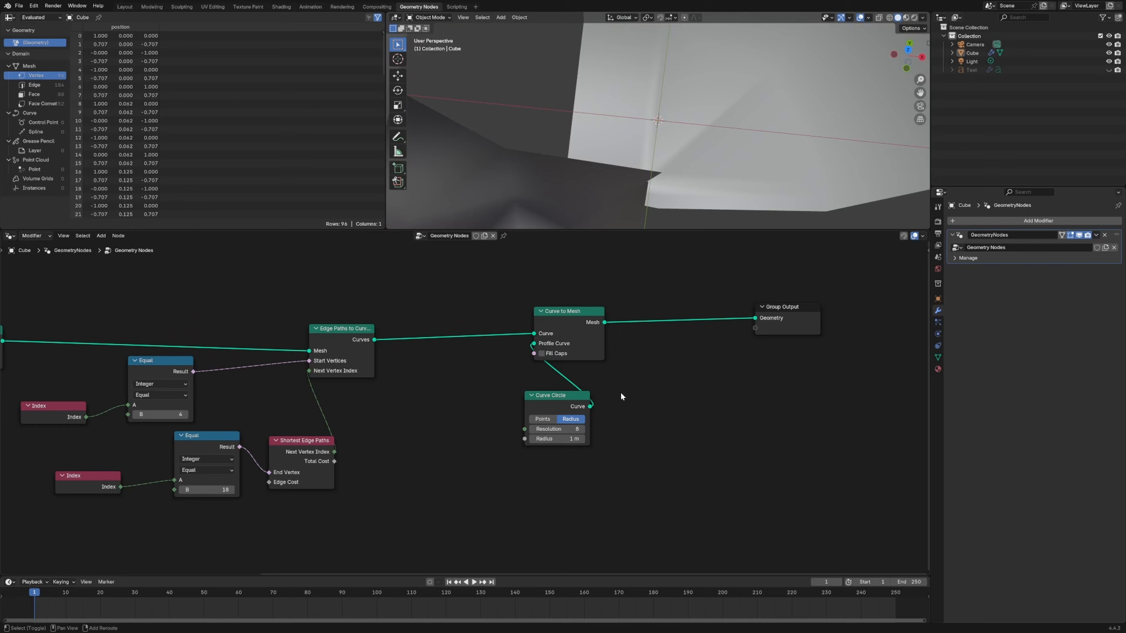
{"action": "key", "text": "shift+a"}
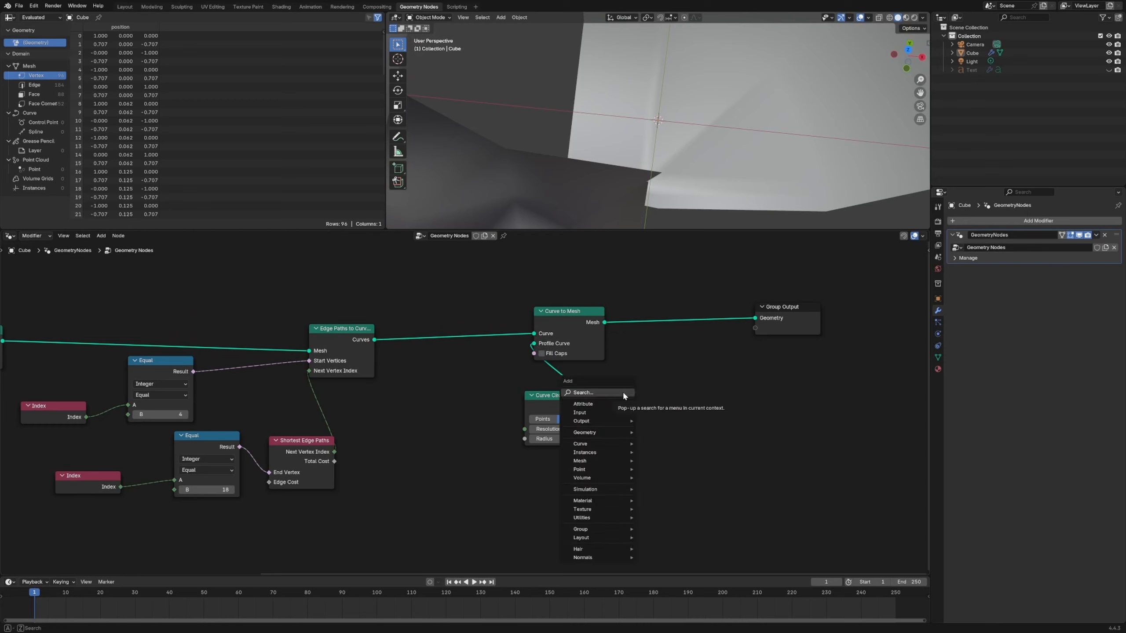
{"action": "type", "text": "set cu"}
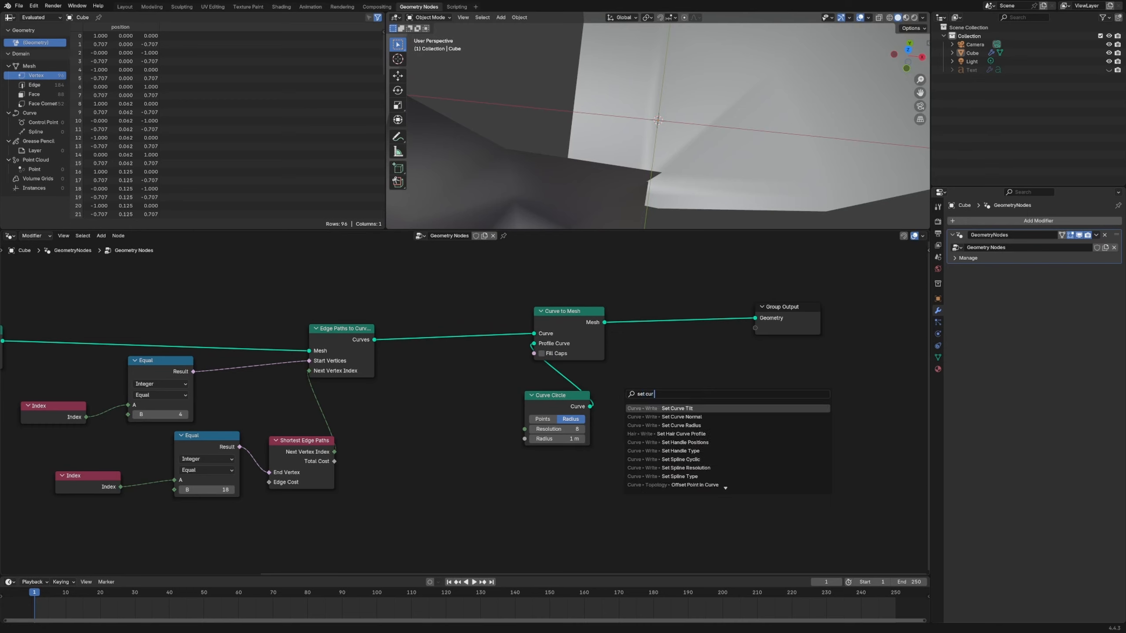
{"action": "type", "text": "r"}
{"action": "key", "text": "Down"}
{"action": "key", "text": "Down"}
{"action": "key", "text": "Return"}
{"action": "left_click", "coordinate": [469, 339]}
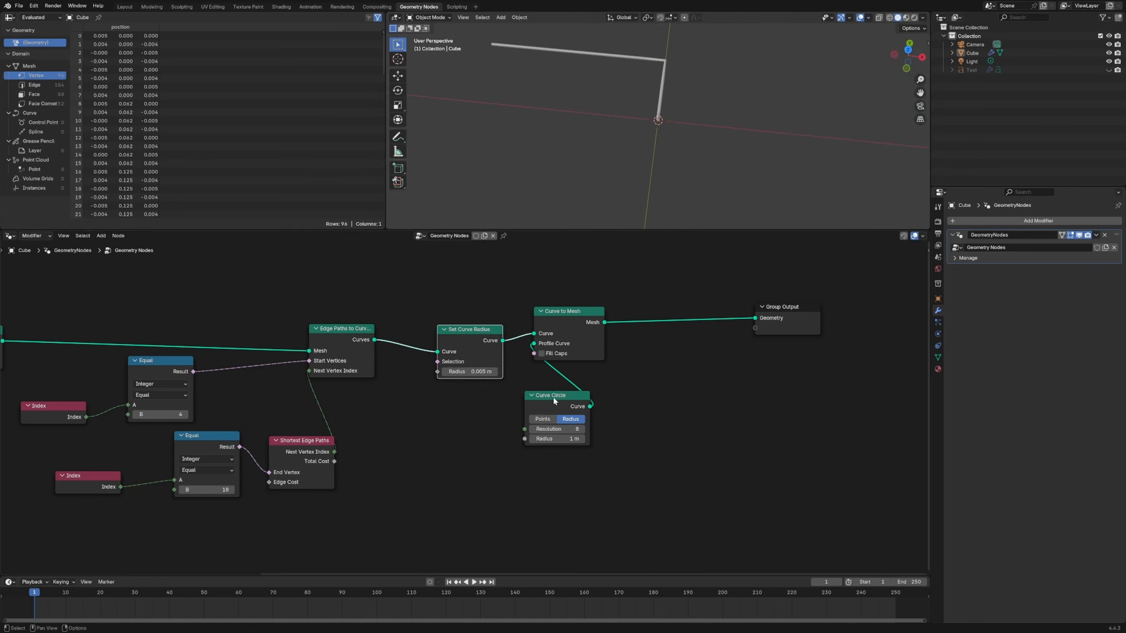
- Add a Spline Parameter node and connect its Length output to the Radius of Set Curve Radius
{"action": "key", "text": "shift+a"}
{"action": "type", "text": "spline par"}
{"action": "key", "text": "Return"}
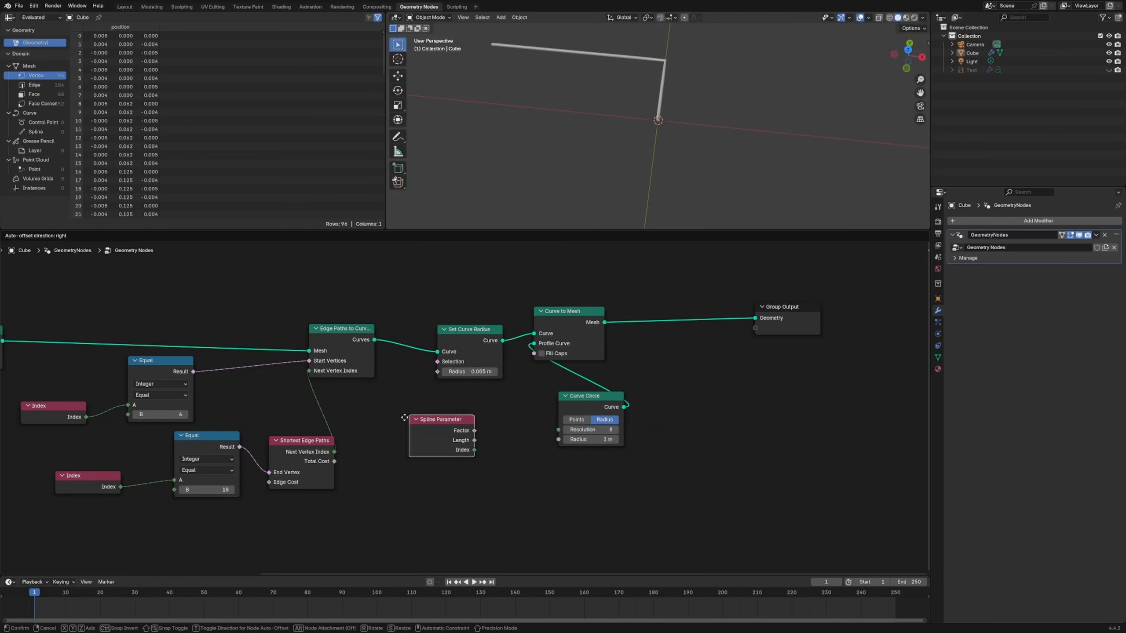
{"action": "left_click", "coordinate": [400, 420]}
{"action": "left_click_drag", "start_coordinate": [470, 433], "coordinate": [437, 372]}
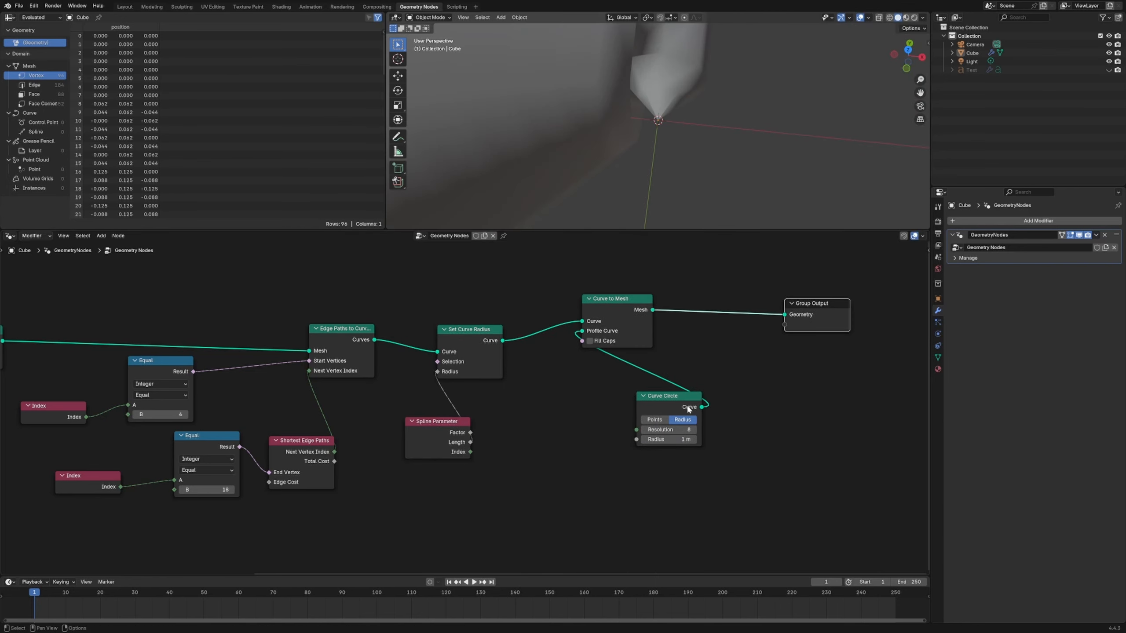
- Add a Float Curve node and route Spline Parameter's Length through it into the Set Curve Radius node's Radius
{"action": "key", "text": "shift+a"}
{"action": "type", "text": "float c"}
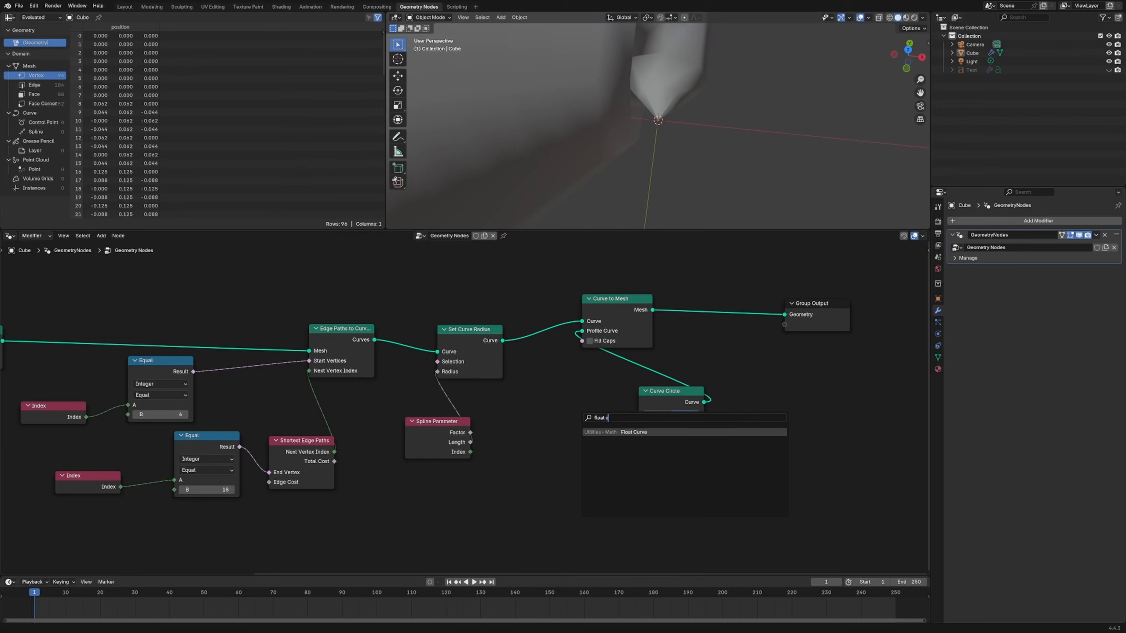
{"action": "key", "text": "Return"}
{"action": "left_click", "coordinate": [505, 415]}
{"action": "left_click_drag", "start_coordinate": [470, 442], "coordinate": [510, 545]}
{"action": "left_click_drag", "start_coordinate": [622, 428], "coordinate": [438, 372]}
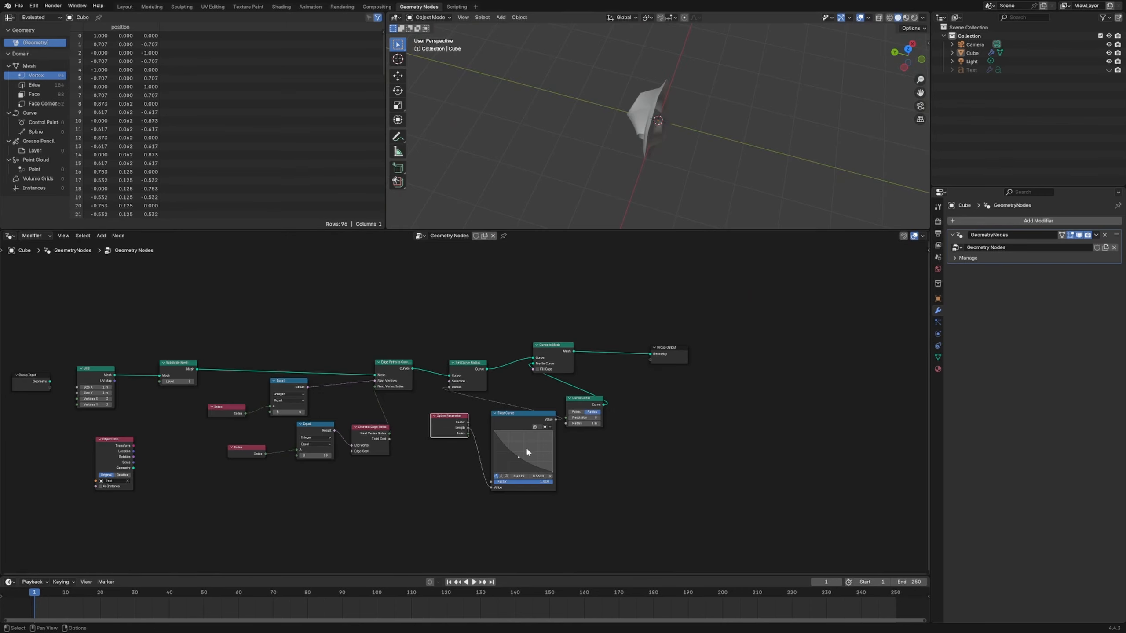
- Raise the Float Curve's middle control point slightly and set the Curve Circle radius to 0.01 m
{"action": "left_click_drag", "start_coordinate": [519, 457], "coordinate": [525, 449]}
{"action": "double_click", "coordinate": [584, 424]}
{"action": "type", "text": "0.01"}
{"action": "key", "text": "Return"}
- Make room in the node chain and insert a Trim Curve node between Edge Paths to Curves and Set Curve Radius
{"action": "scroll", "coordinate": [630, 146], "scroll_direction": "up", "scroll_amount": 8}
{"action": "key", "text": "g"}
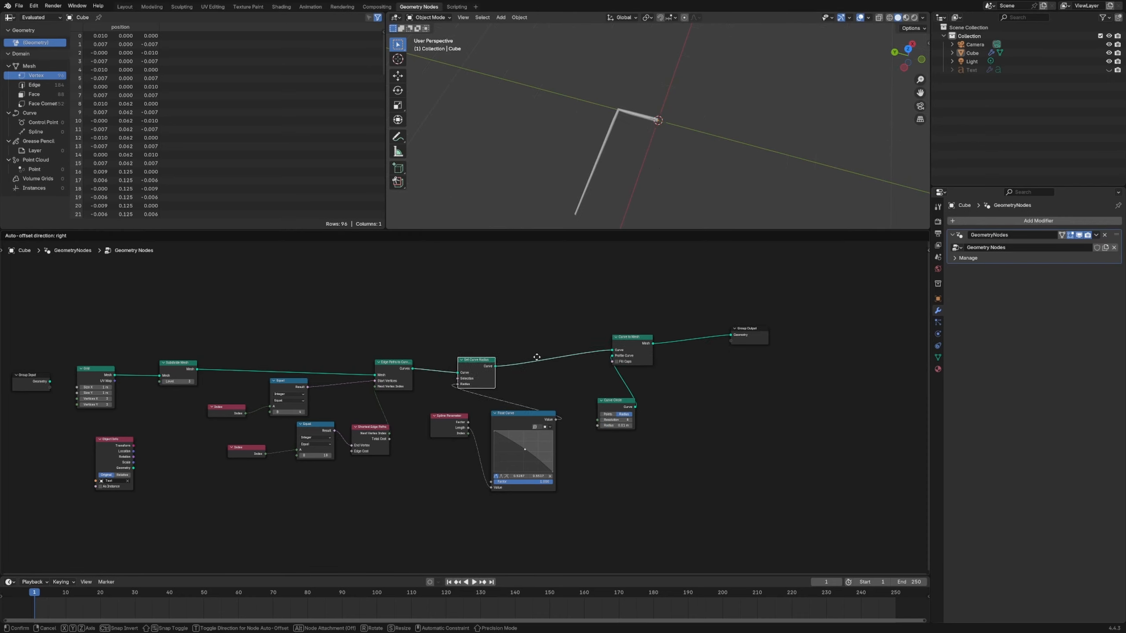
{"action": "left_click_drag", "start_coordinate": [537, 357], "coordinate": [543, 354]}
{"action": "left_click_drag", "start_coordinate": [523, 413], "coordinate": [543, 418]}
{"action": "left_click_drag", "start_coordinate": [452, 418], "coordinate": [459, 429]}
{"action": "key", "text": "shift+a"}
{"action": "type", "text": "trim"}
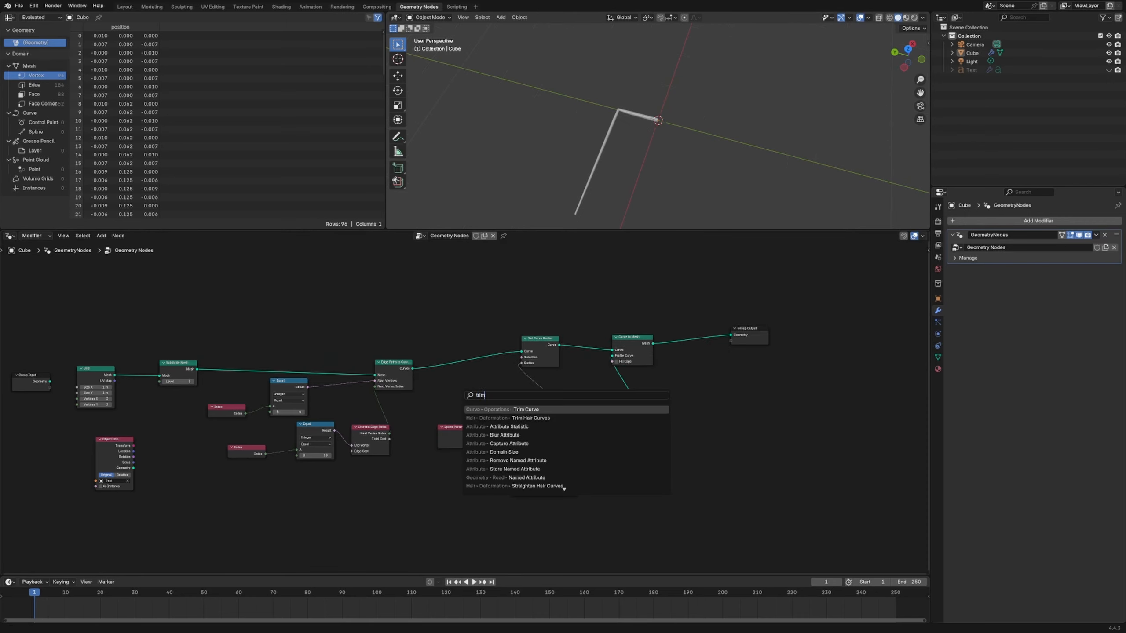
{"action": "key", "text": "Return"}
{"action": "left_click", "coordinate": [454, 386]}
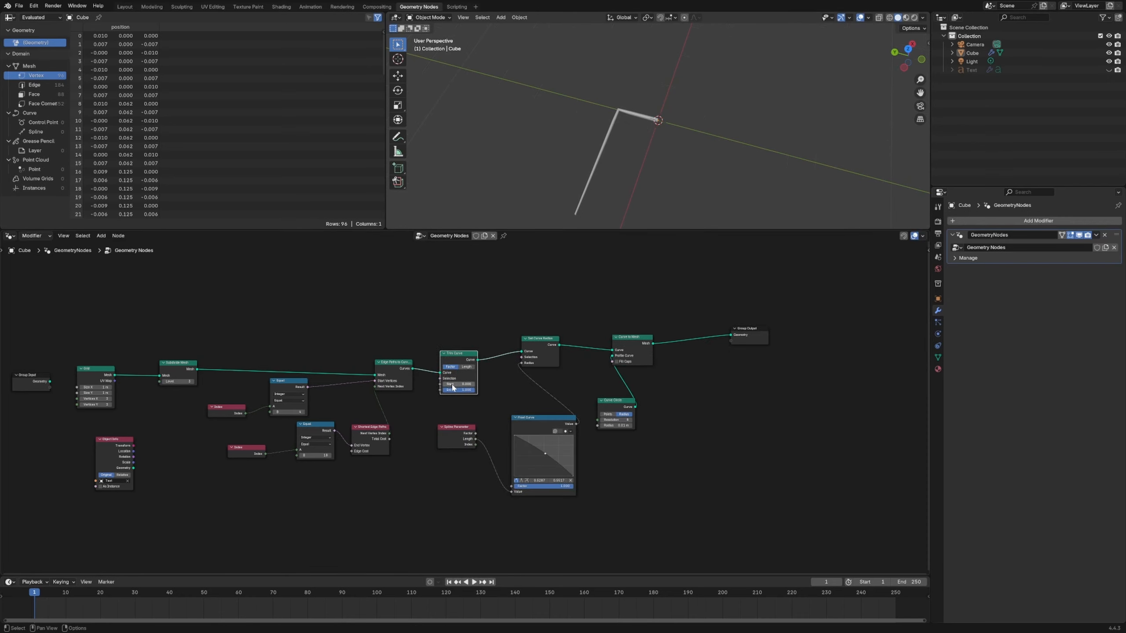
- Set the B value of the Equal node feeding End Vertex to 35
{"action": "scroll", "coordinate": [463, 406], "scroll_direction": "up", "scroll_amount": 2}
{"action": "middle_click_drag", "start_coordinate": [576, 147], "coordinate": [638, 173]}
{"action": "left_click", "coordinate": [621, 122]}
{"action": "middle_click_drag", "start_coordinate": [482, 417], "coordinate": [565, 393]}
{"action": "left_click_drag", "start_coordinate": [528, 411], "coordinate": [551, 414]}
{"action": "middle_click_drag", "start_coordinate": [477, 407], "coordinate": [539, 487]}
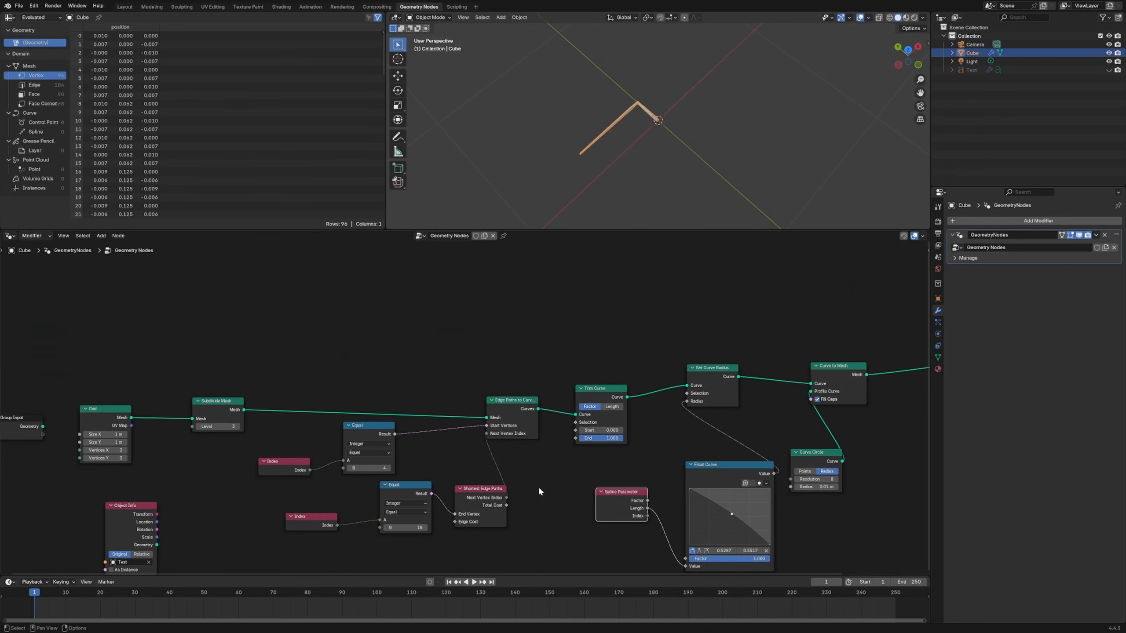
{"action": "left_click", "coordinate": [427, 528]}
{"action": "left_click", "coordinate": [426, 528]}
{"action": "left_click", "coordinate": [427, 528]}
{"action": "left_click", "coordinate": [427, 527]}
{"action": "left_click", "coordinate": [426, 528]}
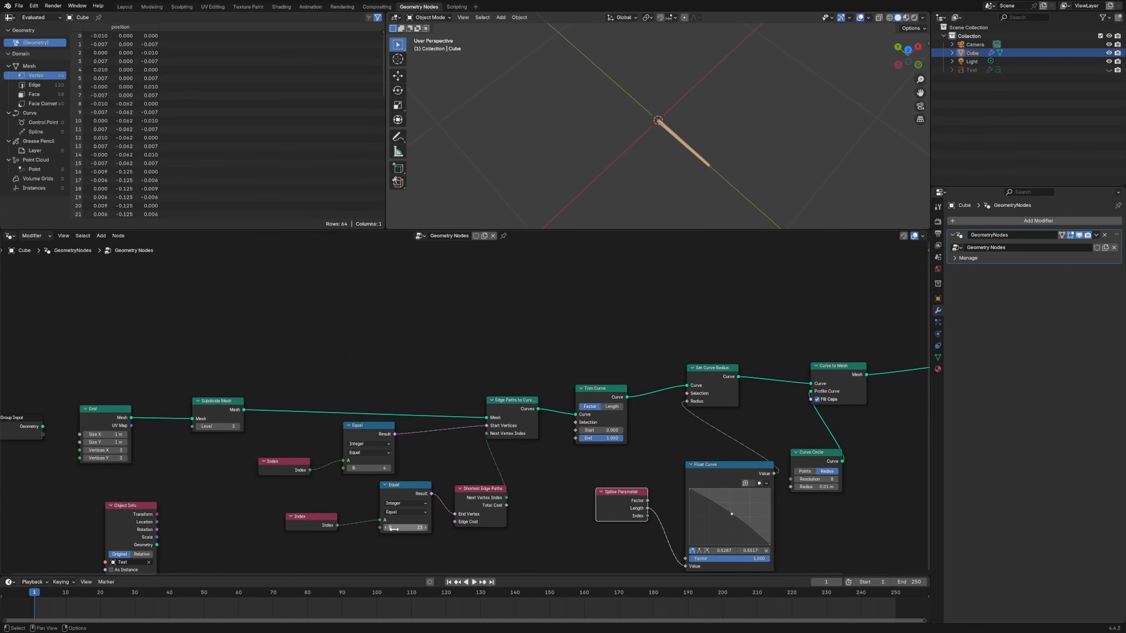
{"action": "left_click", "coordinate": [386, 528]}
{"action": "left_click_drag", "start_coordinate": [386, 528], "coordinate": [407, 529]}
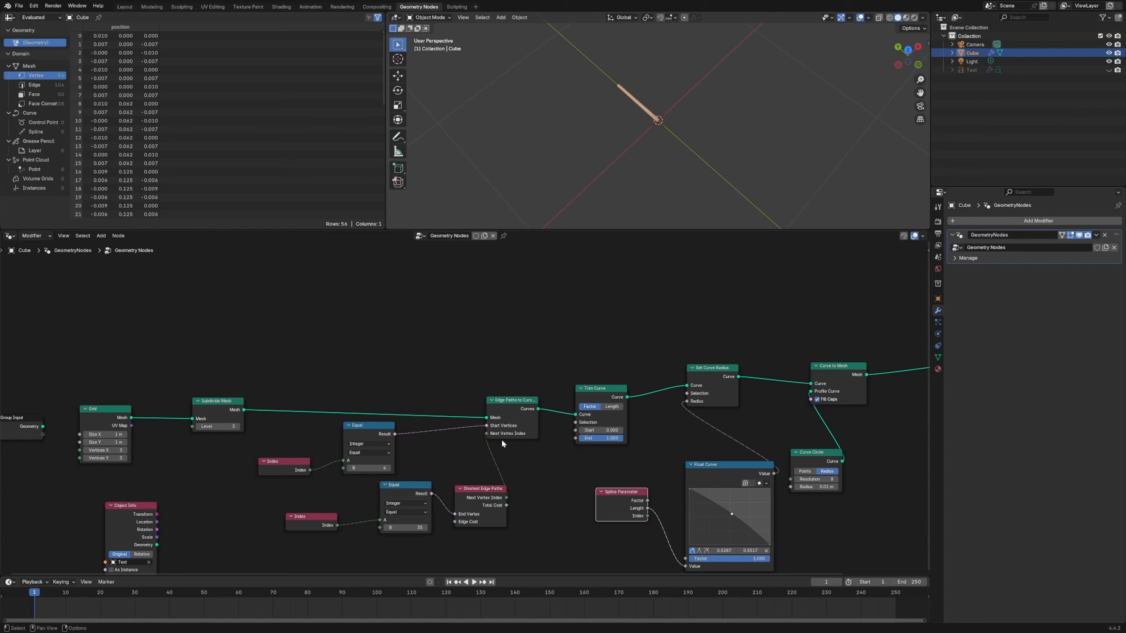
- Rearrange the Subdivide Mesh node, the Start Vertices Equal node and its Index node to space out the graph
{"action": "scroll", "coordinate": [465, 421], "scroll_direction": "down", "scroll_amount": 5}
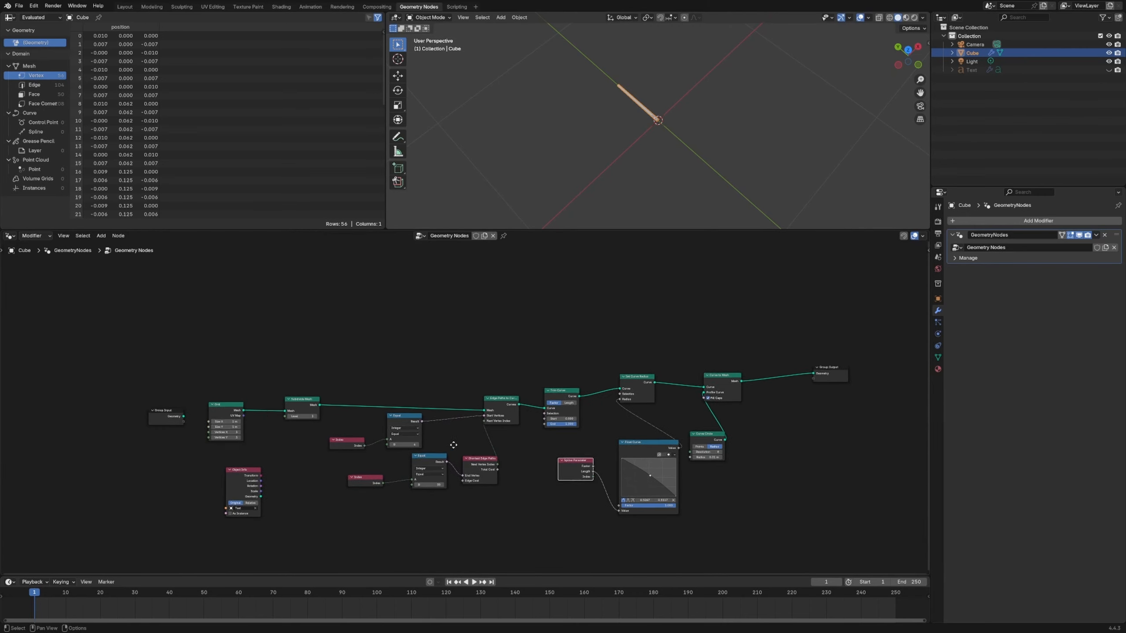
{"action": "scroll", "coordinate": [284, 440], "scroll_direction": "up", "scroll_amount": 6}
{"action": "left_click_drag", "start_coordinate": [306, 381], "coordinate": [303, 362]}
{"action": "left_click_drag", "start_coordinate": [513, 480], "coordinate": [513, 488]}
{"action": "left_click_drag", "start_coordinate": [478, 415], "coordinate": [484, 415]}
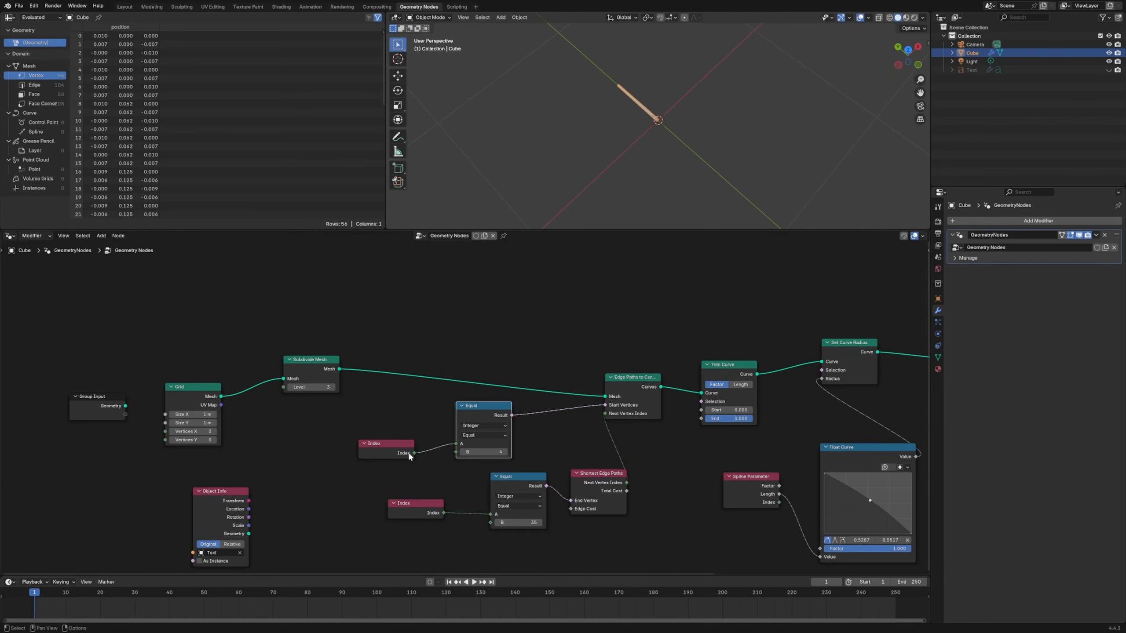
{"action": "left_click_drag", "start_coordinate": [400, 451], "coordinate": [385, 434]}
{"action": "left_click_drag", "start_coordinate": [591, 505], "coordinate": [592, 503]}
{"action": "middle_click_drag", "start_coordinate": [578, 545], "coordinate": [448, 456]}
{"action": "left_click", "coordinate": [448, 454]}
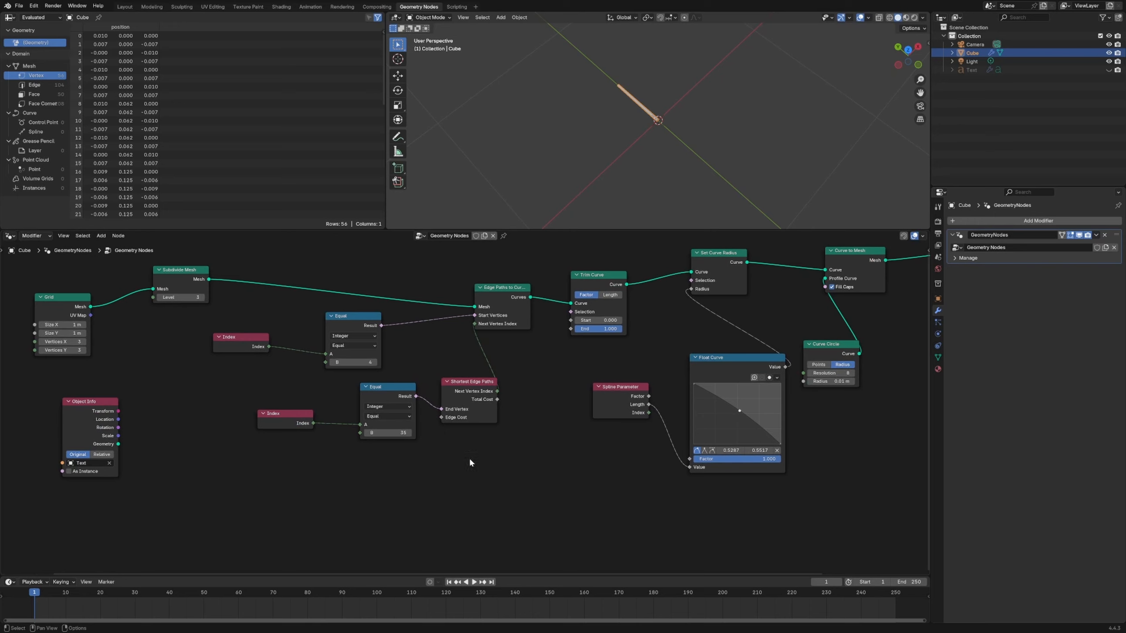
- Add a Random Value node and connect its Value output to the Edge Cost input of Shortest Edge Paths
{"action": "key", "text": "shift+a"}
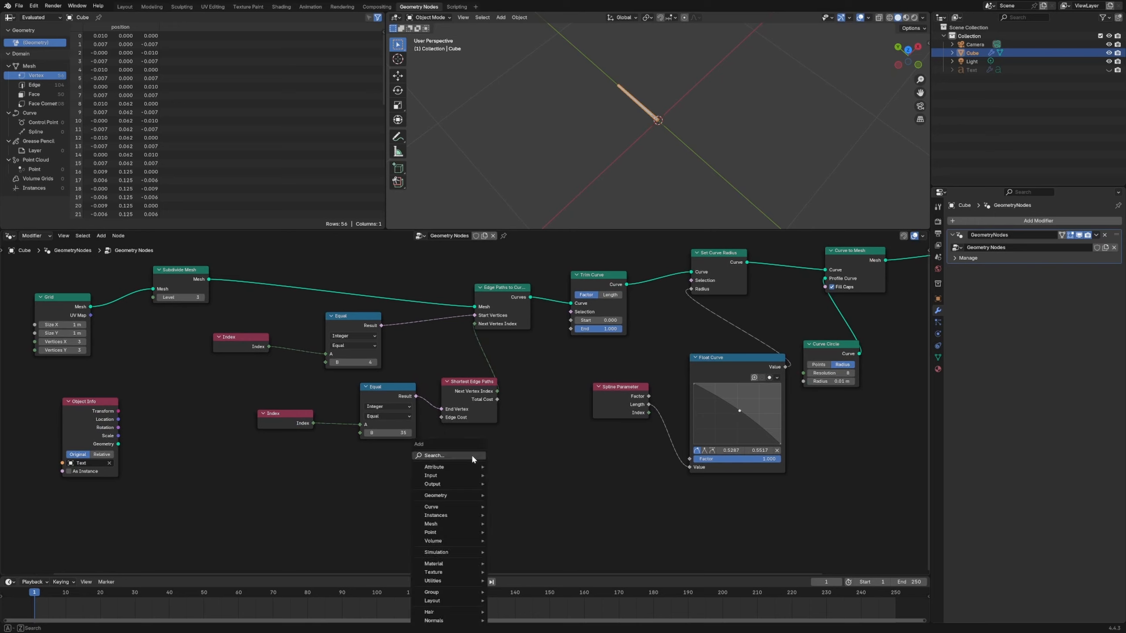
{"action": "key", "text": "shift+a"}
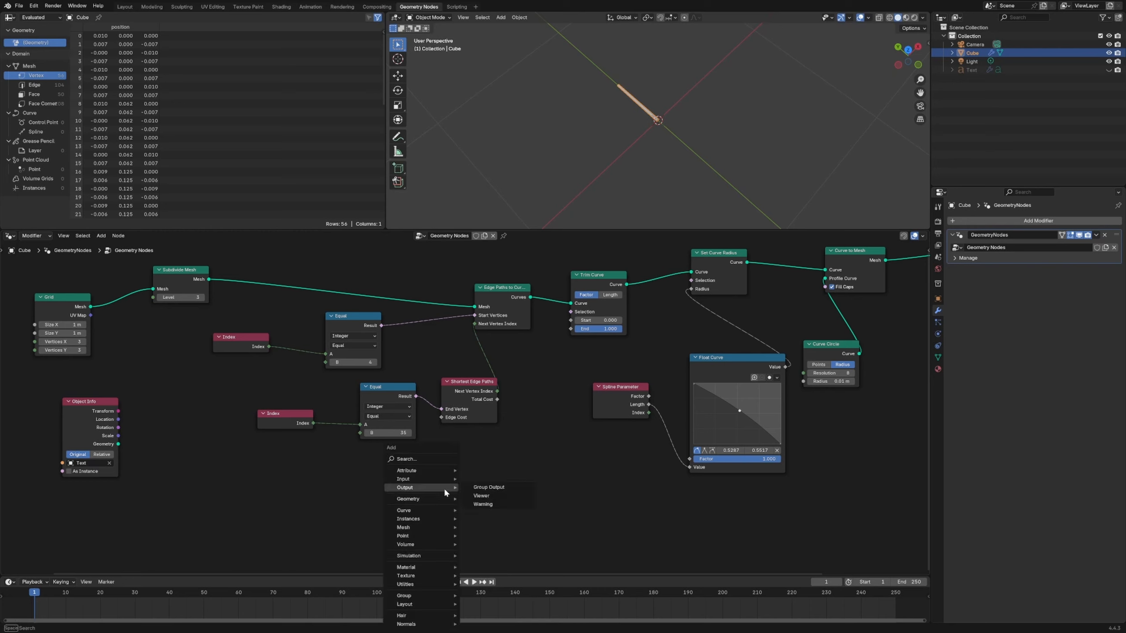
{"action": "type", "text": "random"}
{"action": "key", "text": "Return"}
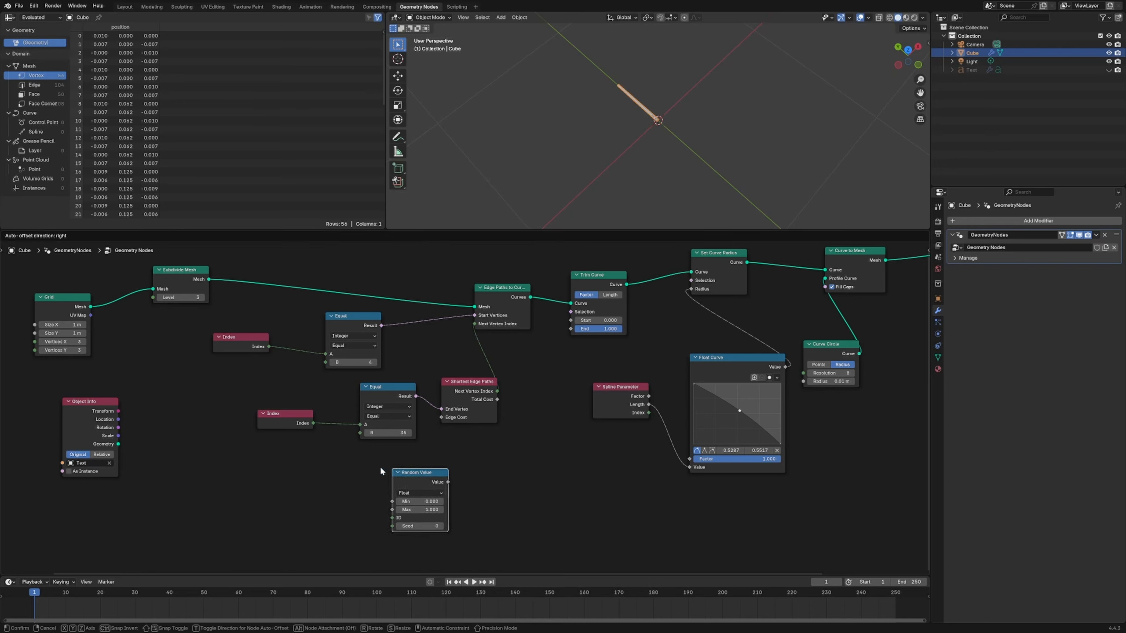
{"action": "left_click", "coordinate": [381, 467]}
{"action": "left_click_drag", "start_coordinate": [437, 480], "coordinate": [441, 419]}
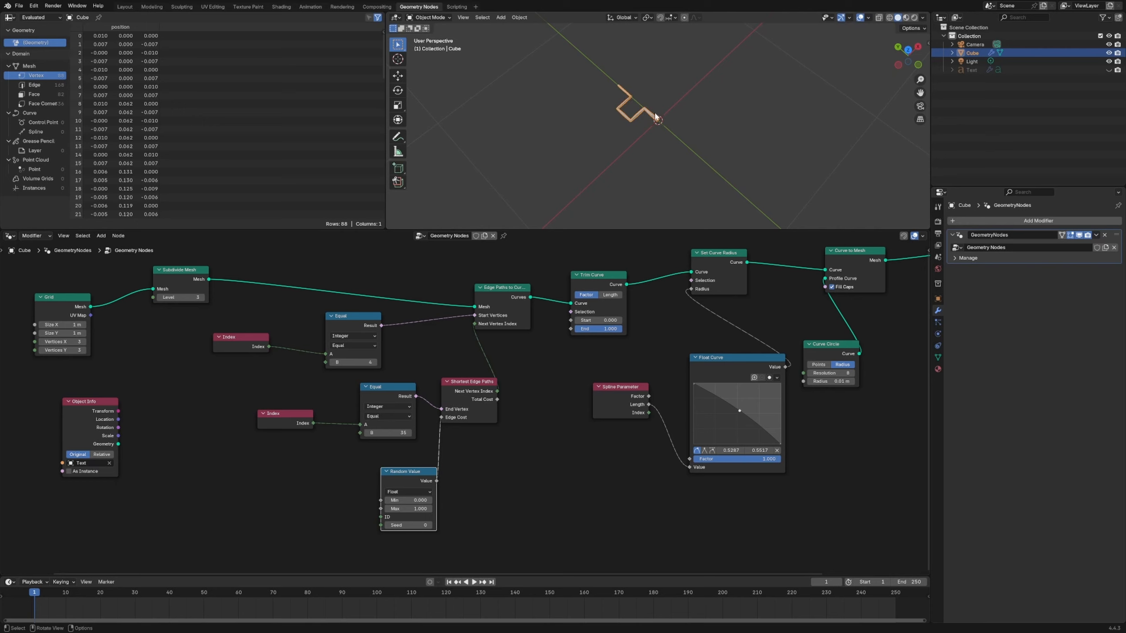
- Annotate the path in the viewport by circling both endpoints and sketching the direct route and the winding route
{"action": "scroll", "coordinate": [654, 116], "scroll_direction": "up", "scroll_amount": 6}
{"action": "middle_click_drag", "start_coordinate": [647, 119], "coordinate": [684, 195], "text": "shift"}
{"action": "key", "text": "d"}
{"action": "left_click_drag", "start_coordinate": [582, 81], "coordinate": [581, 86]}
{"action": "mouse_move", "coordinate": [708, 190]}
{"action": "left_mouse_down"}
{"action": "mouse_move", "coordinate": [701, 200]}
{"action": "mouse_move", "coordinate": [584, 105]}
{"action": "left_mouse_up"}
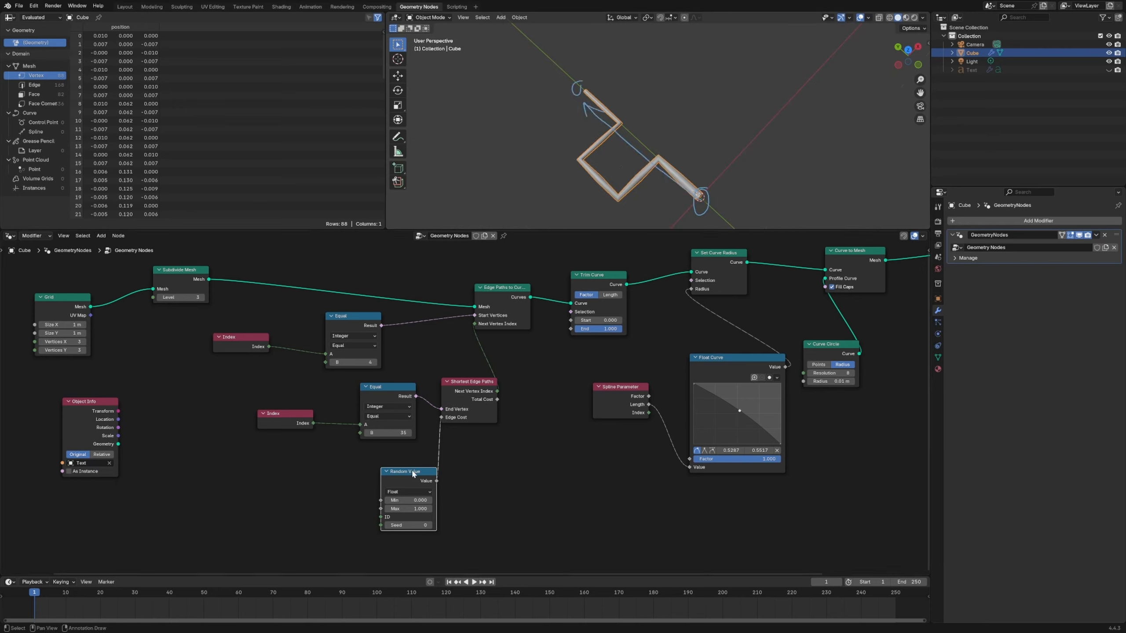
{"action": "left_click_drag", "start_coordinate": [413, 474], "coordinate": [402, 468]}
{"action": "mouse_move", "coordinate": [666, 167]}
{"action": "left_mouse_down"}
{"action": "mouse_move", "coordinate": [610, 195]}
{"action": "mouse_move", "coordinate": [614, 118]}
{"action": "left_mouse_up"}
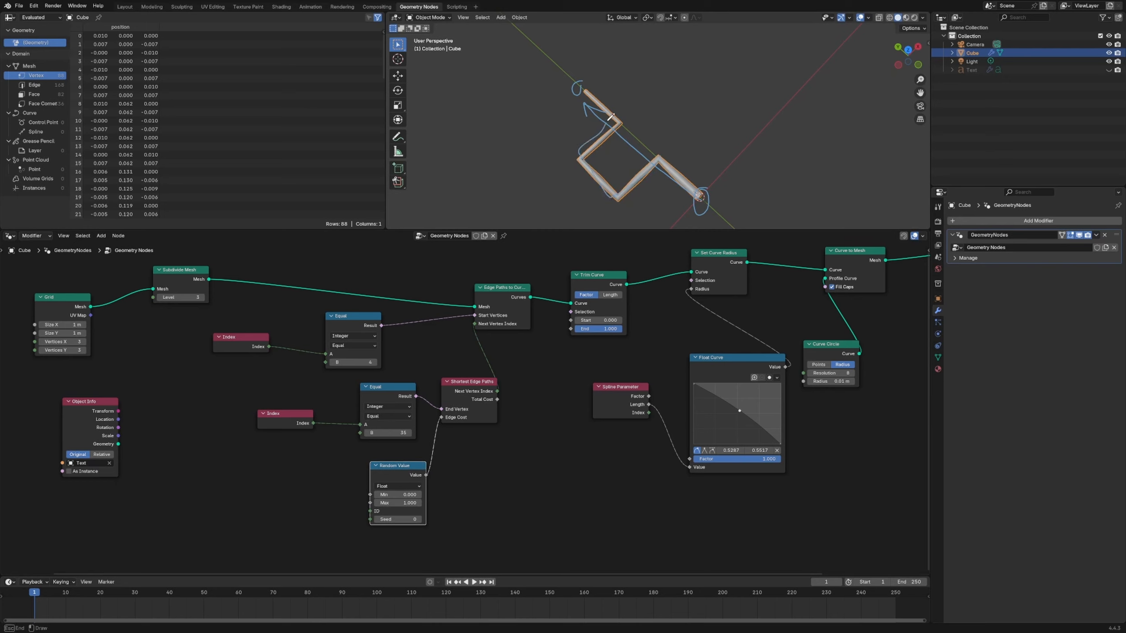
- Step the Random Value node's Seed up to 23 to vary the path
{"action": "left_click", "coordinate": [418, 520]}
{"action": "left_click", "coordinate": [418, 519]}
{"action": "left_click", "coordinate": [418, 519]}
{"action": "left_click", "coordinate": [419, 520]}
{"action": "left_click", "coordinate": [419, 519]}
{"action": "left_click", "coordinate": [418, 519]}
{"action": "left_click", "coordinate": [419, 519]}
{"action": "left_click", "coordinate": [419, 519]}
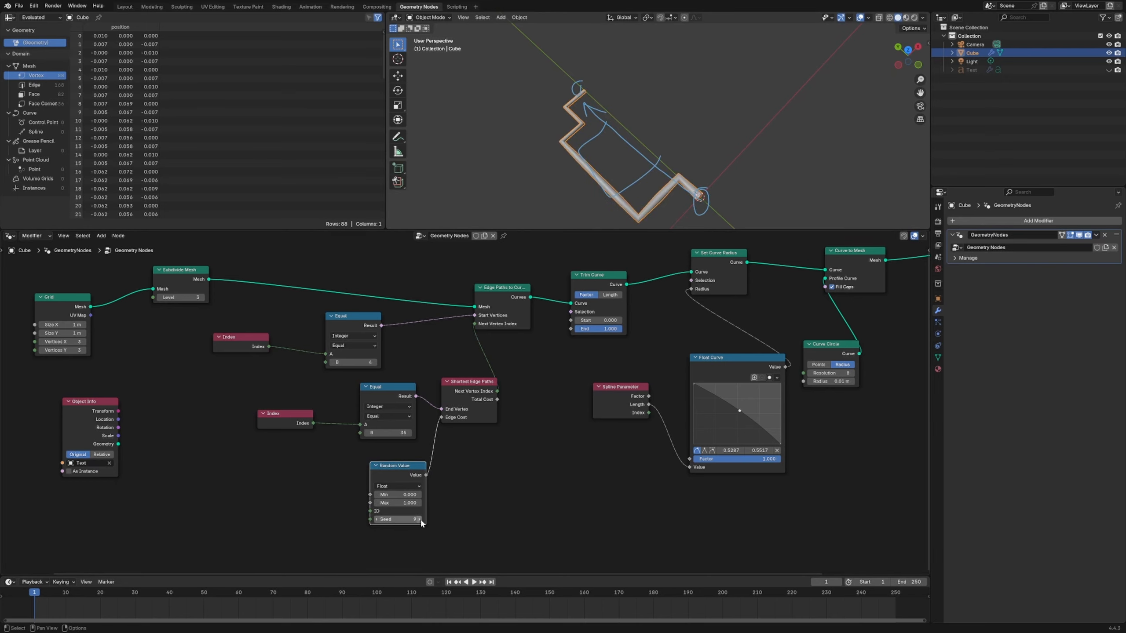
{"action": "left_click", "coordinate": [419, 519]}
{"action": "left_click", "coordinate": [418, 519]}
{"action": "left_click", "coordinate": [419, 519]}
{"action": "left_click", "coordinate": [418, 519]}
{"action": "left_click", "coordinate": [419, 520]}
{"action": "left_click", "coordinate": [419, 519]}
{"action": "left_click", "coordinate": [419, 520]}
{"action": "left_click", "coordinate": [419, 520]}
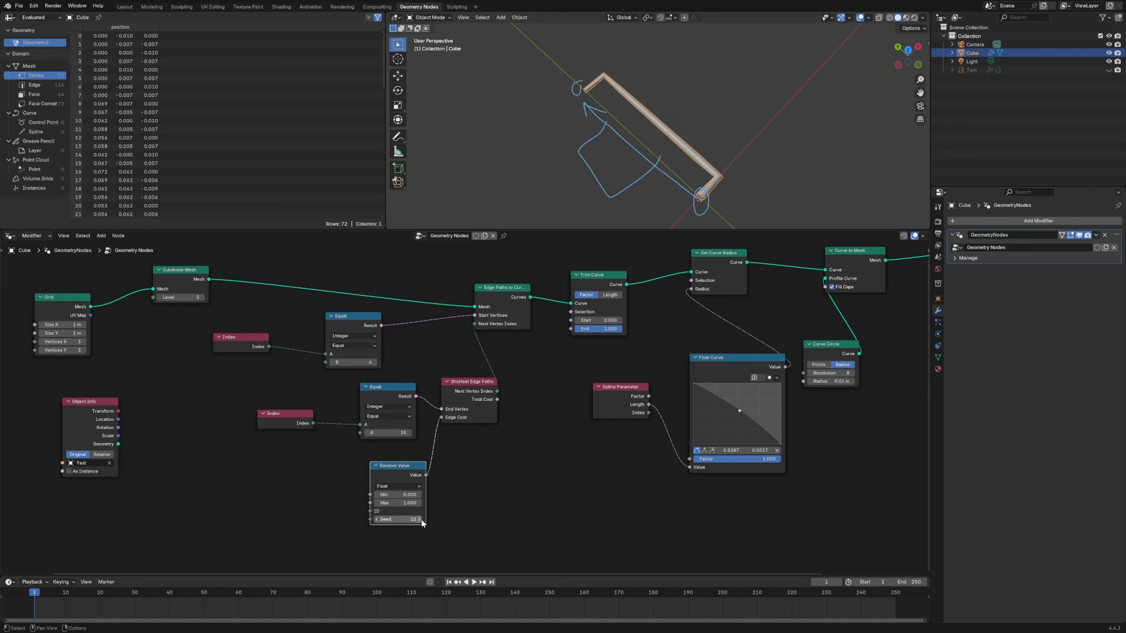
{"action": "left_click", "coordinate": [418, 519]}
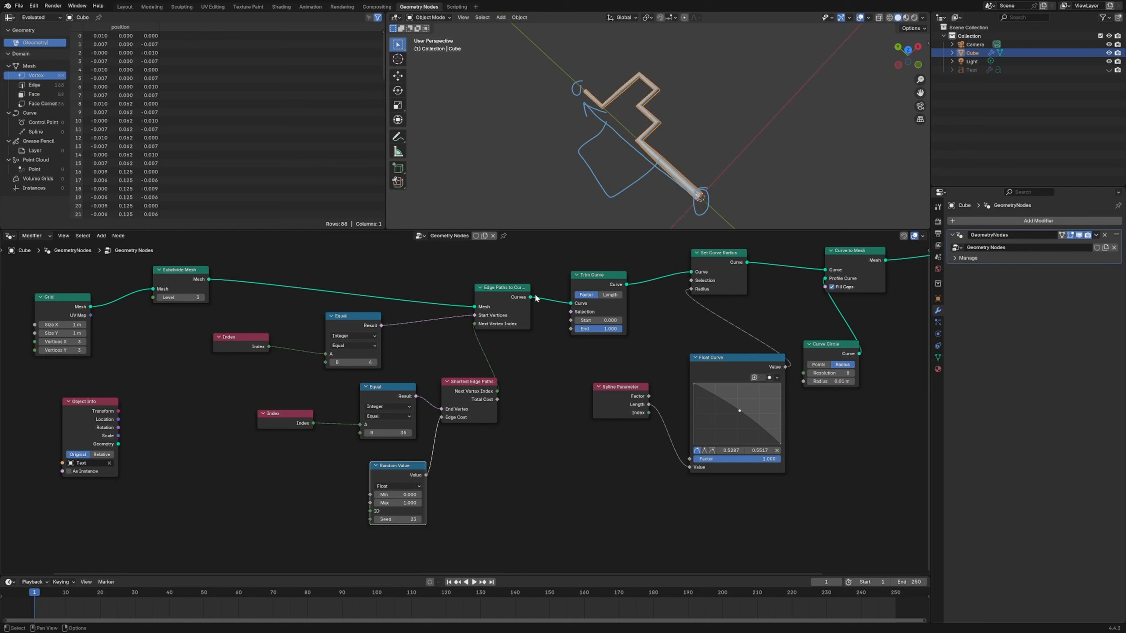
- Shift Edge Paths to Curves upward and change the comparison node feeding Start Vertices to Greater Than
{"action": "left_click_drag", "start_coordinate": [502, 316], "coordinate": [503, 300]}
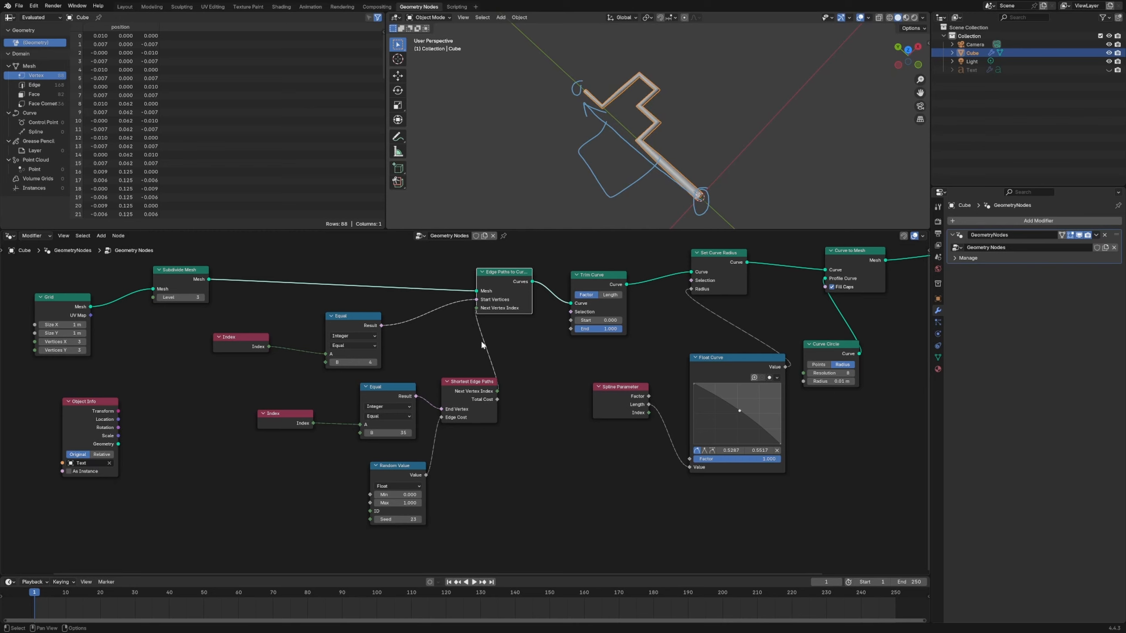
{"action": "left_click", "coordinate": [353, 346]}
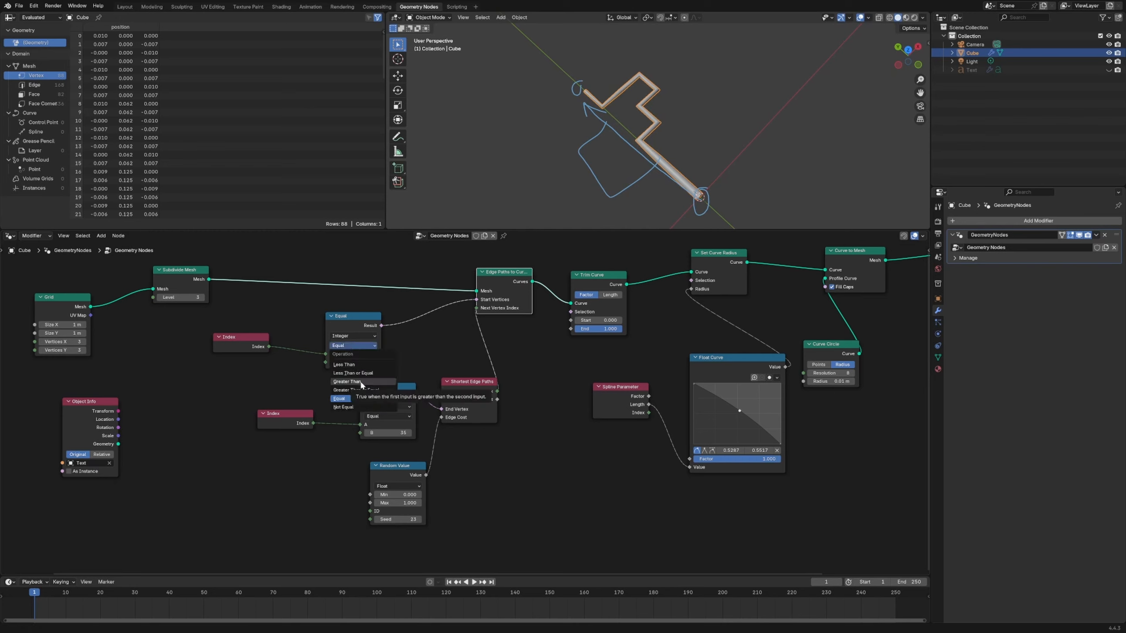
{"action": "left_click", "coordinate": [360, 380]}
{"action": "scroll", "coordinate": [660, 153], "scroll_direction": "down", "scroll_amount": 4}
{"action": "scroll", "coordinate": [660, 153], "scroll_direction": "up", "scroll_amount": 4}
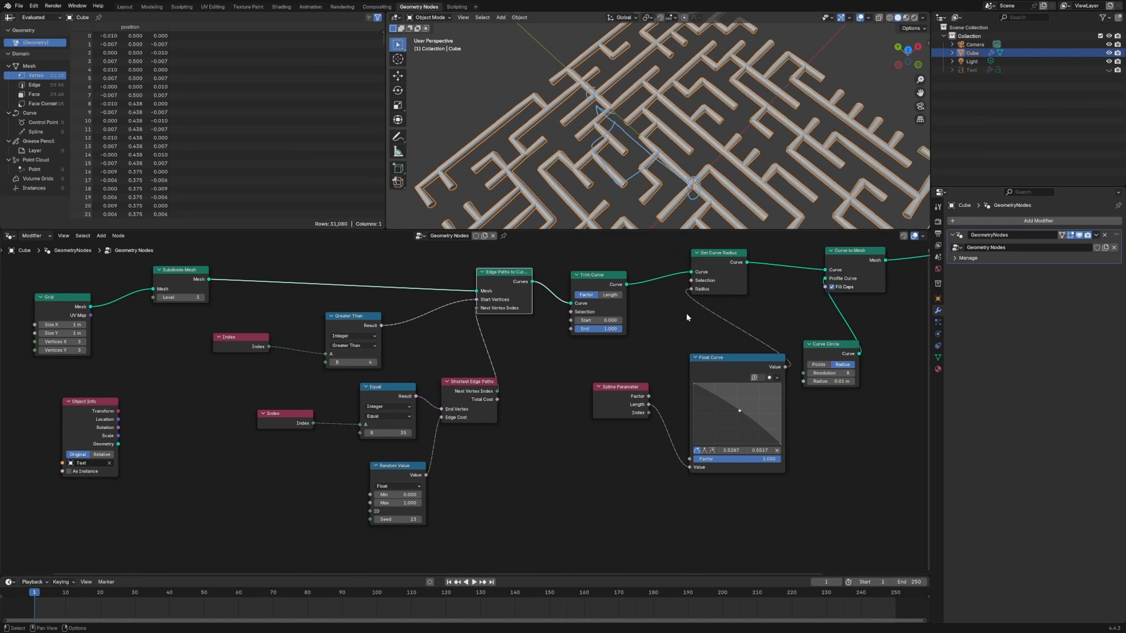
{"action": "scroll", "coordinate": [665, 193], "scroll_direction": "down", "scroll_amount": 4}
- Lower the Float Curve's middle control point to about 0.553, 0.461
{"action": "middle_click_drag", "start_coordinate": [661, 360], "coordinate": [517, 352]}
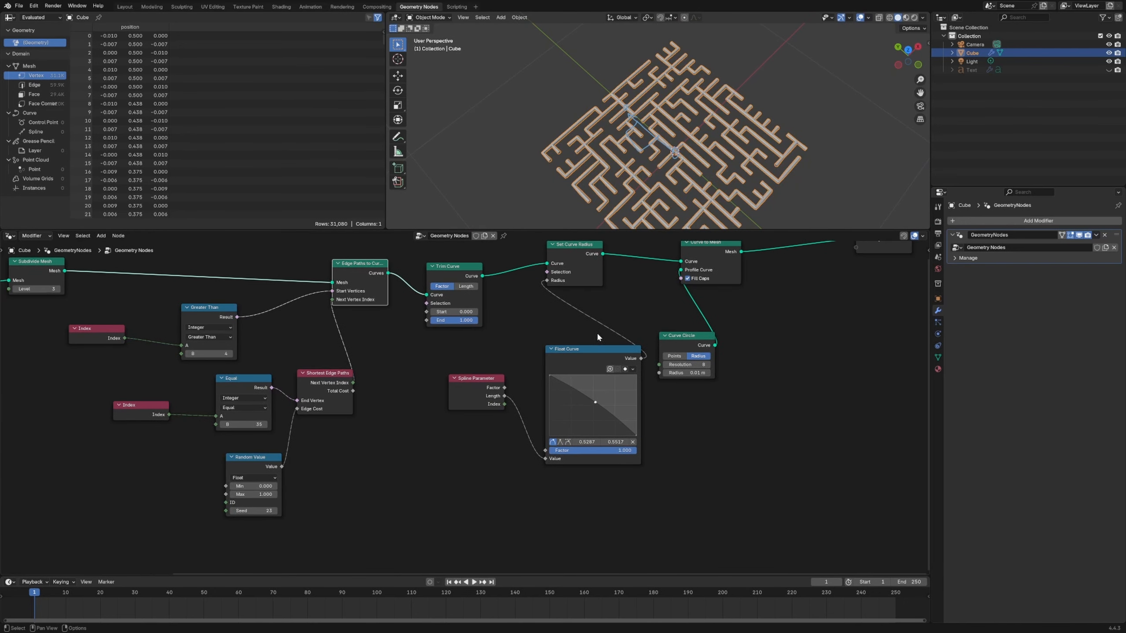
{"action": "left_click_drag", "start_coordinate": [594, 355], "coordinate": [555, 335]}
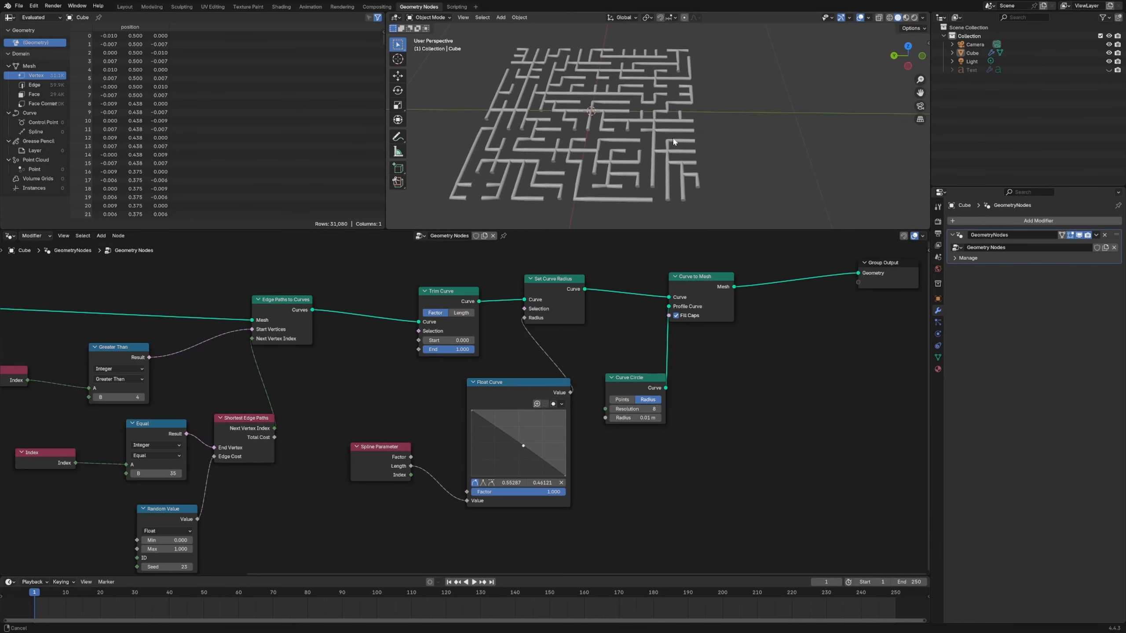
{"action": "middle_click_drag", "start_coordinate": [673, 142], "coordinate": [629, 155]}
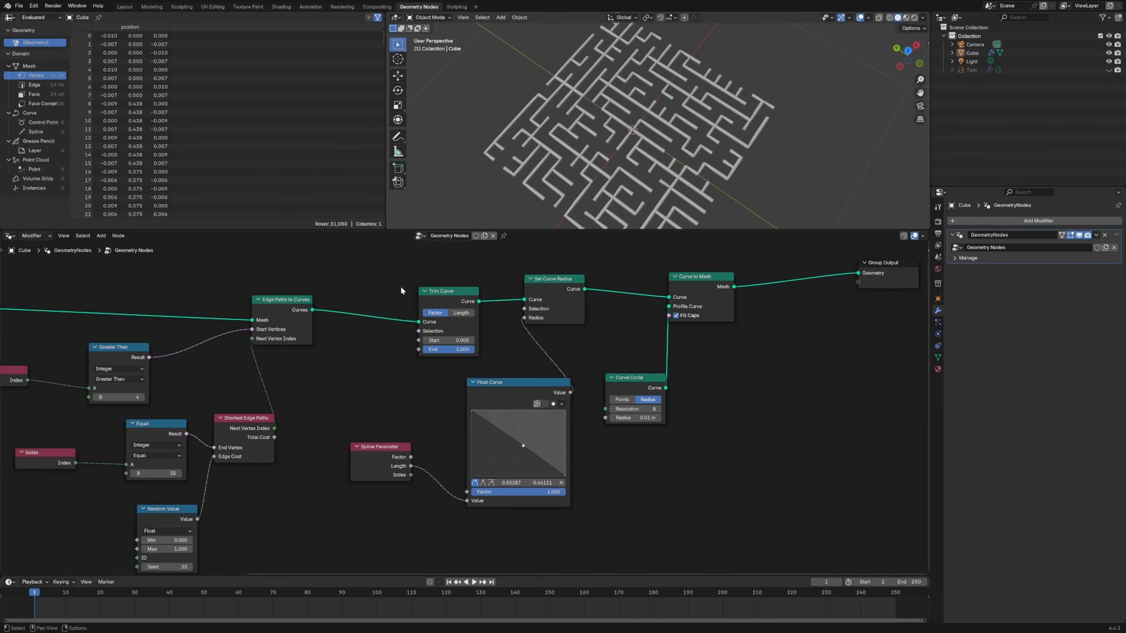
- Set the Greater Than node's B value to -1
{"action": "mouse_move", "coordinate": [442, 340]}
{"action": "left_mouse_down"}
{"action": "mouse_move", "coordinate": [468, 340]}
{"action": "mouse_move", "coordinate": [426, 340]}
{"action": "left_mouse_up"}
{"action": "middle_click_drag", "start_coordinate": [363, 374], "coordinate": [550, 381]}
{"action": "mouse_move", "coordinate": [306, 404]}
{"action": "left_mouse_down"}
{"action": "mouse_move", "coordinate": [392, 405]}
{"action": "mouse_move", "coordinate": [306, 404]}
{"action": "left_mouse_up"}
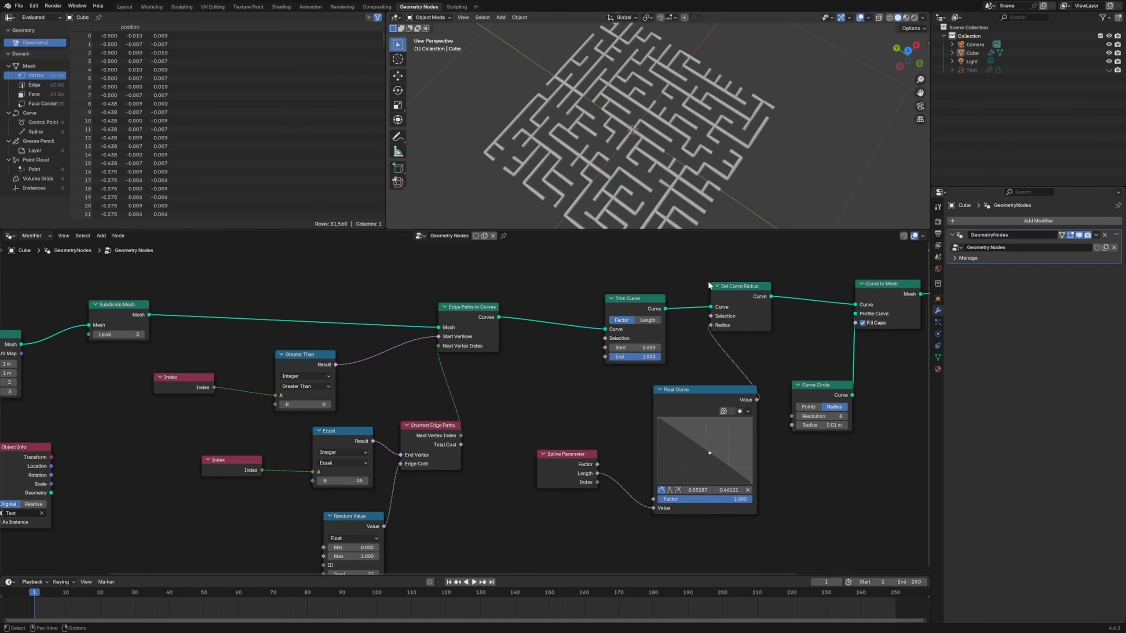
{"action": "left_click_drag", "start_coordinate": [302, 360], "coordinate": [296, 351]}
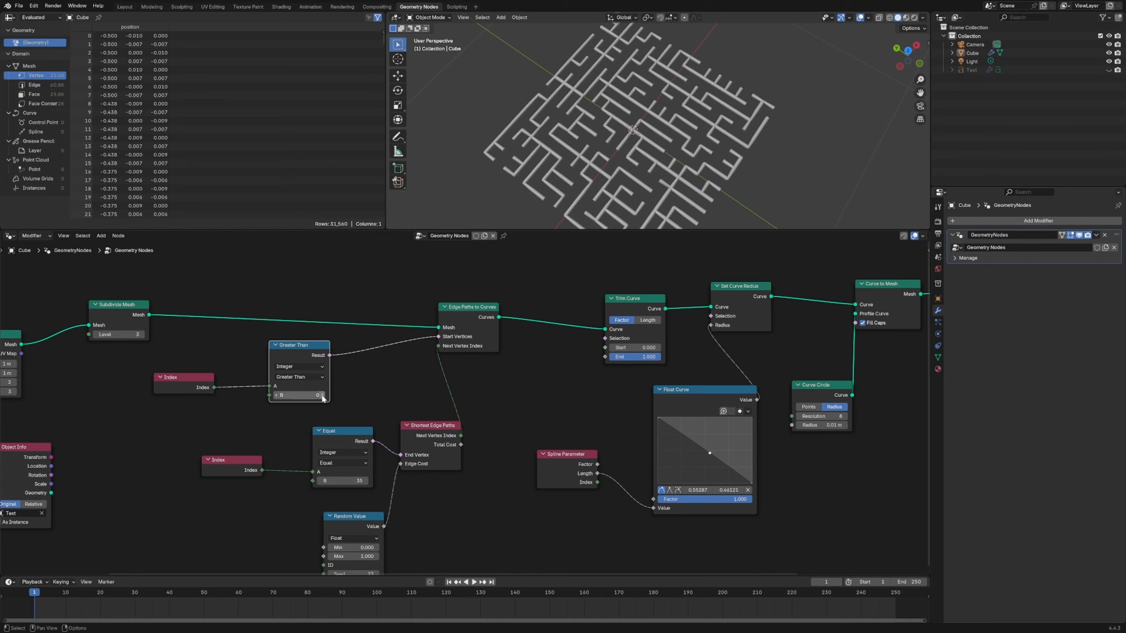
{"action": "left_click", "coordinate": [276, 395]}
- Raise the Trim Curve node's Start factor to about 0.755
{"action": "mouse_move", "coordinate": [621, 348]}
{"action": "left_mouse_down"}
{"action": "mouse_move", "coordinate": [666, 348]}
{"action": "mouse_move", "coordinate": [610, 348]}
{"action": "left_mouse_up"}
{"action": "scroll", "coordinate": [678, 346], "scroll_direction": "down", "scroll_amount": 5}
{"action": "left_click_drag", "start_coordinate": [466, 403], "coordinate": [429, 435]}
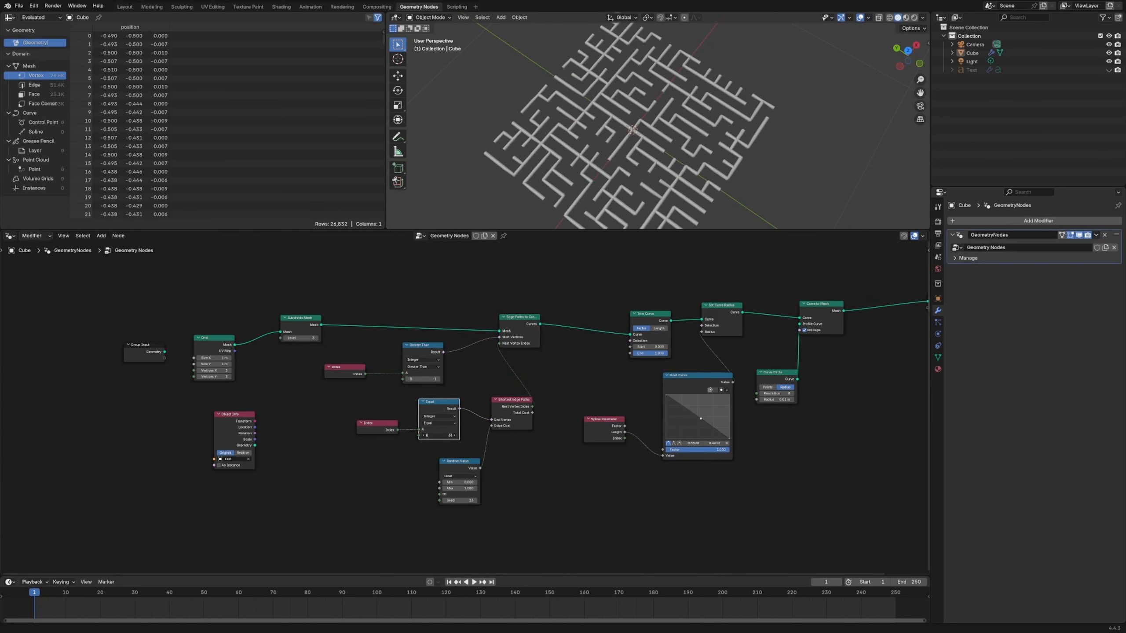
{"action": "left_click", "coordinate": [650, 347]}
{"action": "type", "text": "0.716"}
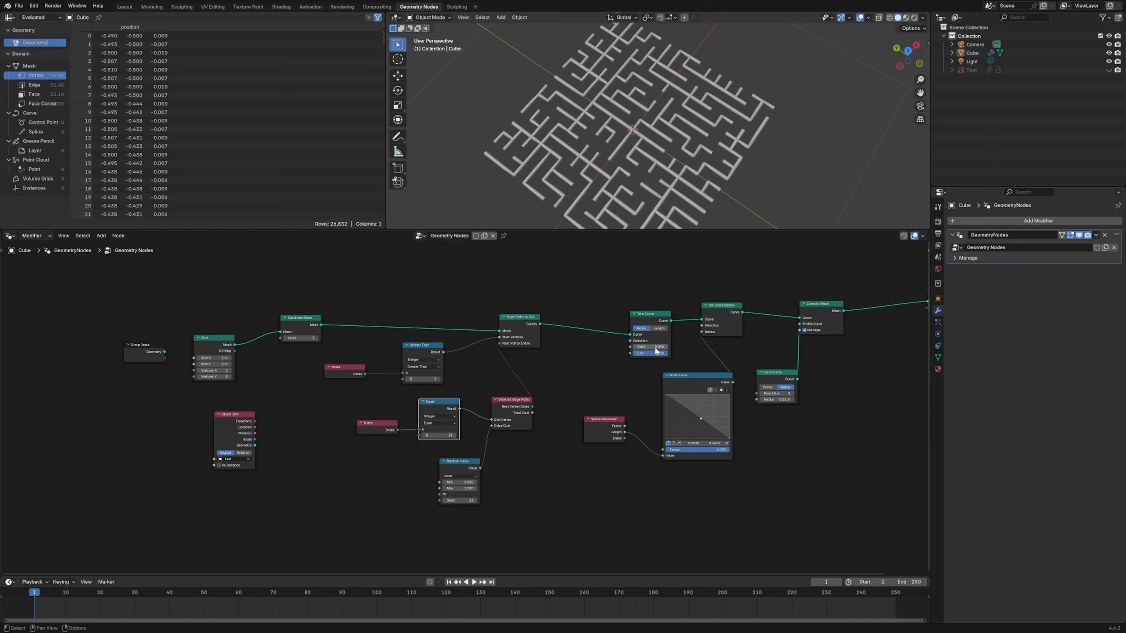
{"action": "key", "text": "Return"}
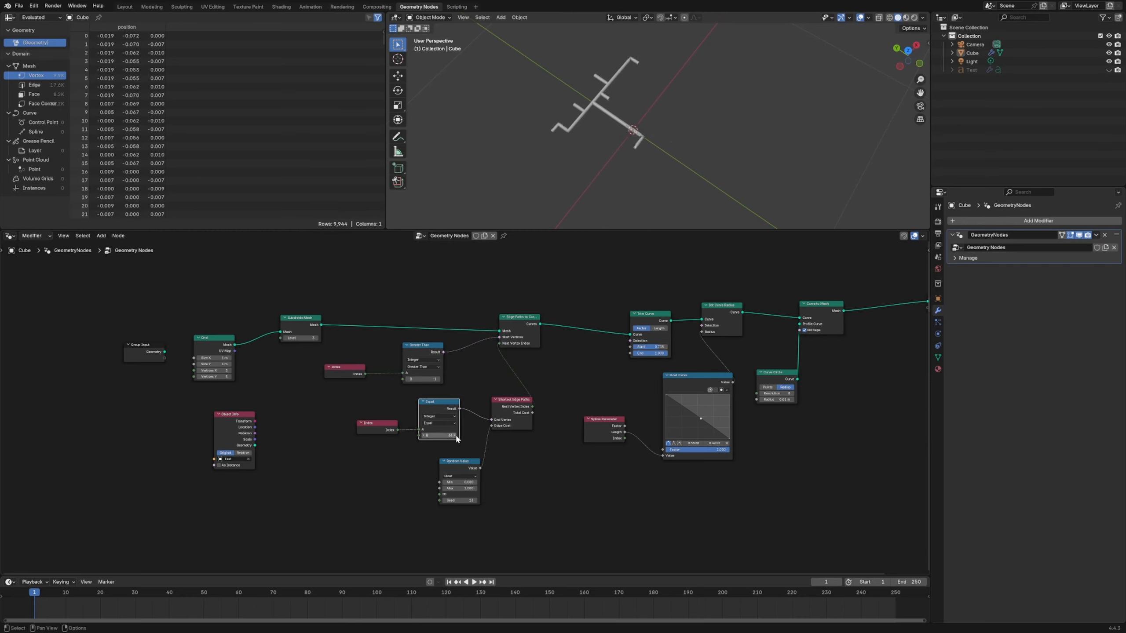
- Set the B value of the Equal node feeding End Vertex to 51
{"action": "left_click_drag", "start_coordinate": [457, 438], "coordinate": [582, 383]}
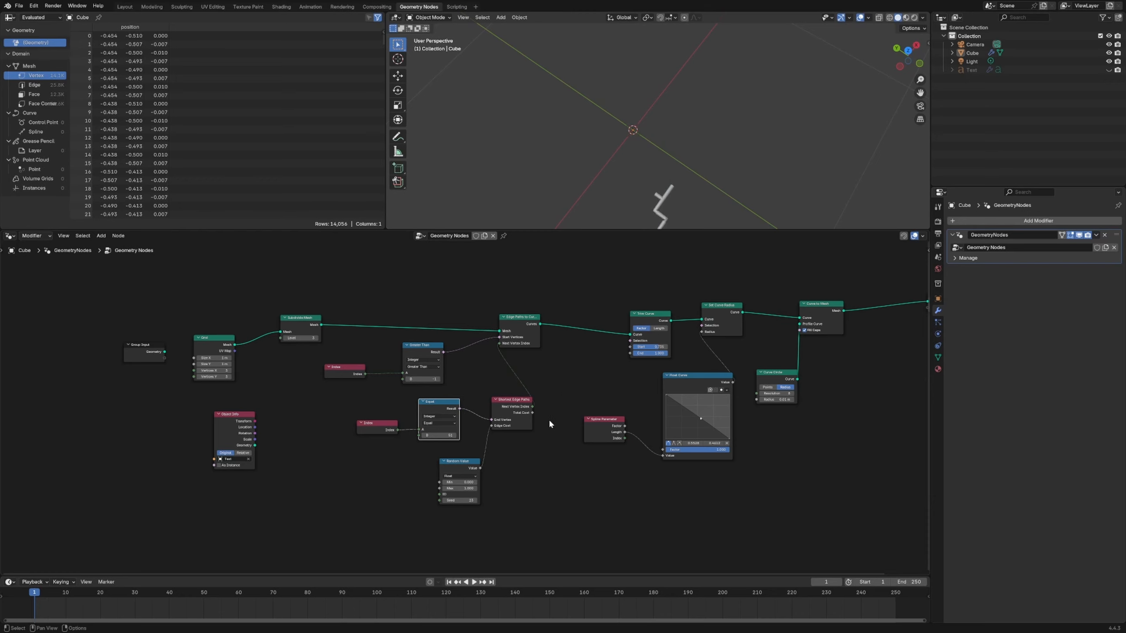
{"action": "scroll", "coordinate": [466, 408], "scroll_direction": "up", "scroll_amount": 2}
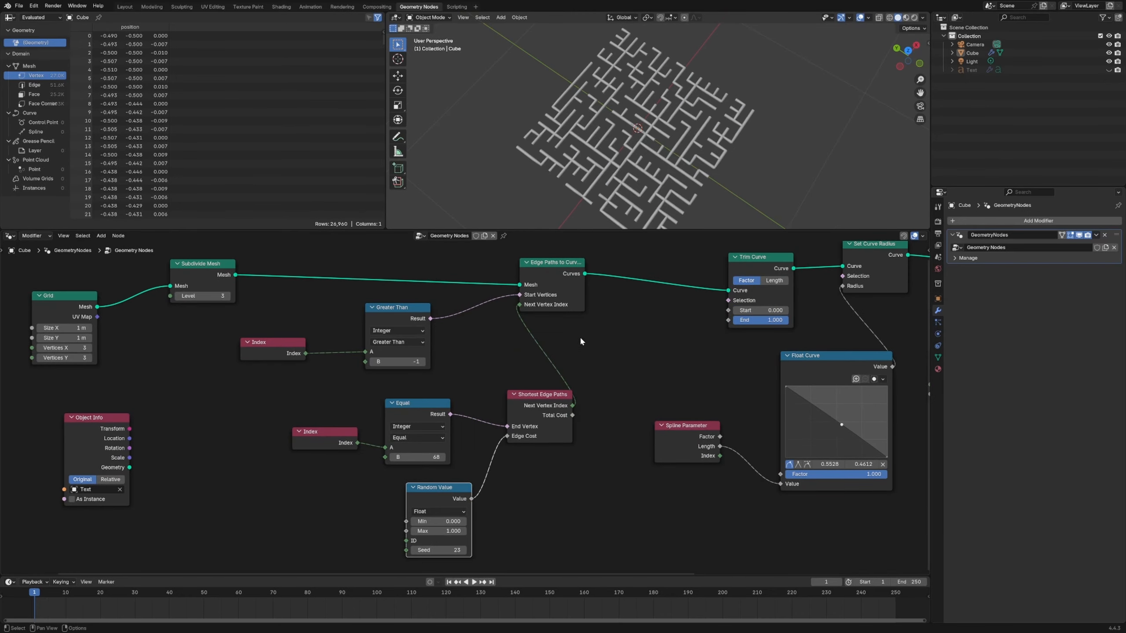
{"action": "scroll", "coordinate": [617, 336], "scroll_direction": "down", "scroll_amount": 3}
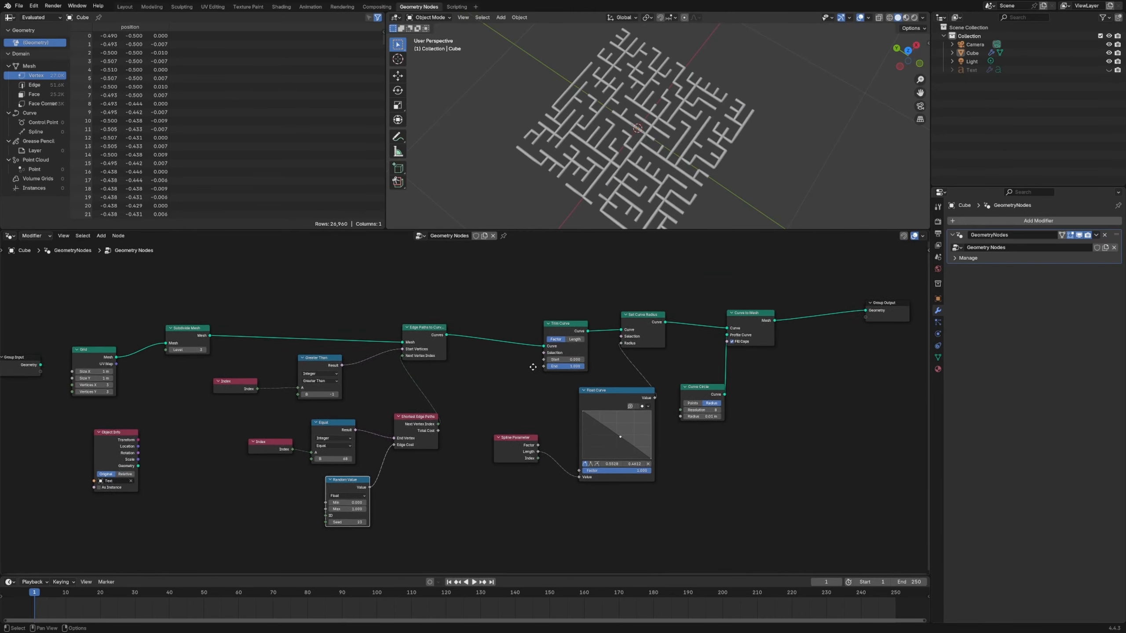
- Place the Spline Parameter node below the Float Curve and move the Grid node away from Subdivide Mesh
{"action": "left_click_drag", "start_coordinate": [677, 389], "coordinate": [728, 374]}
{"action": "left_click_drag", "start_coordinate": [619, 392], "coordinate": [646, 388]}
{"action": "left_click_drag", "start_coordinate": [512, 445], "coordinate": [635, 510]}
{"action": "middle_click_drag", "start_coordinate": [596, 447], "coordinate": [779, 433]}
{"action": "left_click_drag", "start_coordinate": [256, 342], "coordinate": [203, 339]}
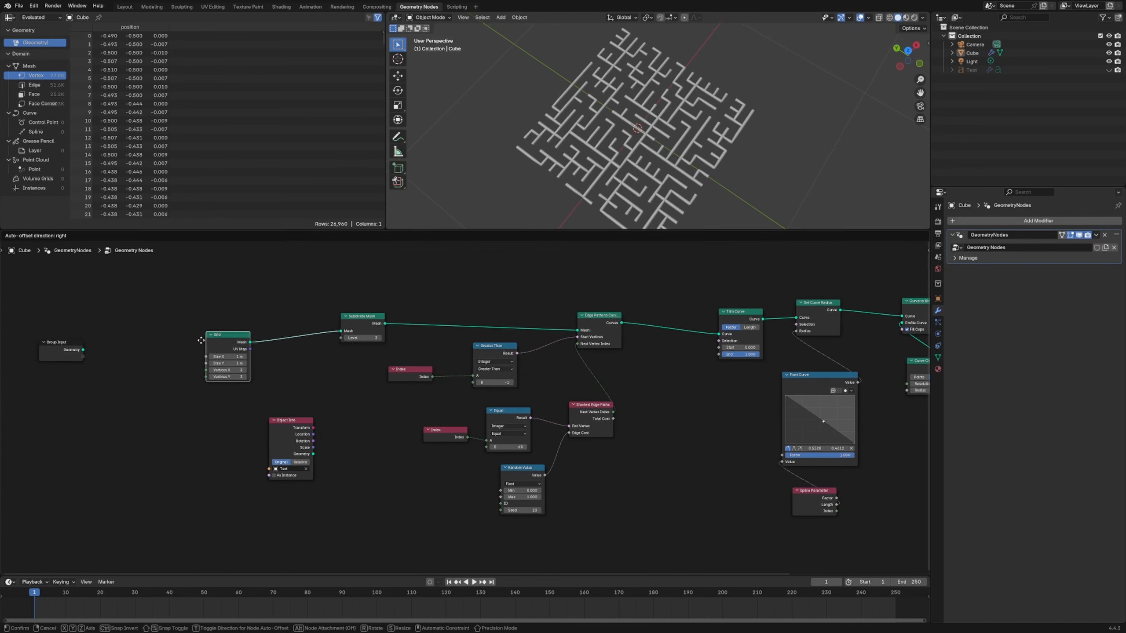
- Unhide the "subscribe" text object in the scene and reselect the maze object
{"action": "key", "text": "alt+h"}
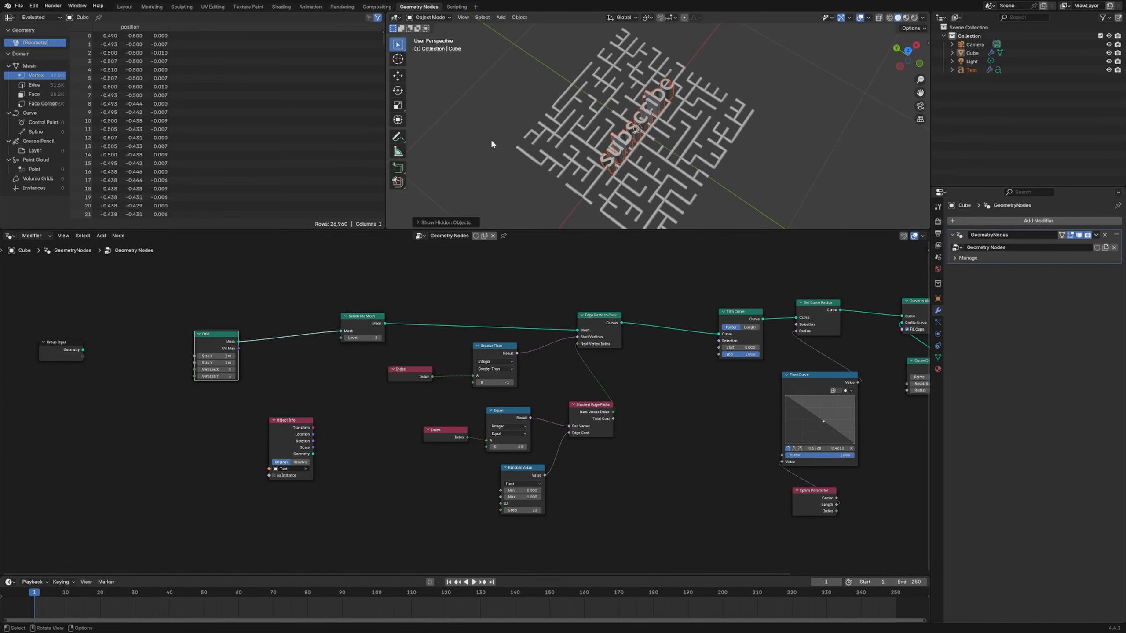
{"action": "left_click", "coordinate": [828, 147]}
{"action": "middle_click_drag", "start_coordinate": [729, 160], "coordinate": [631, 140]}
{"action": "left_click", "coordinate": [620, 95]}
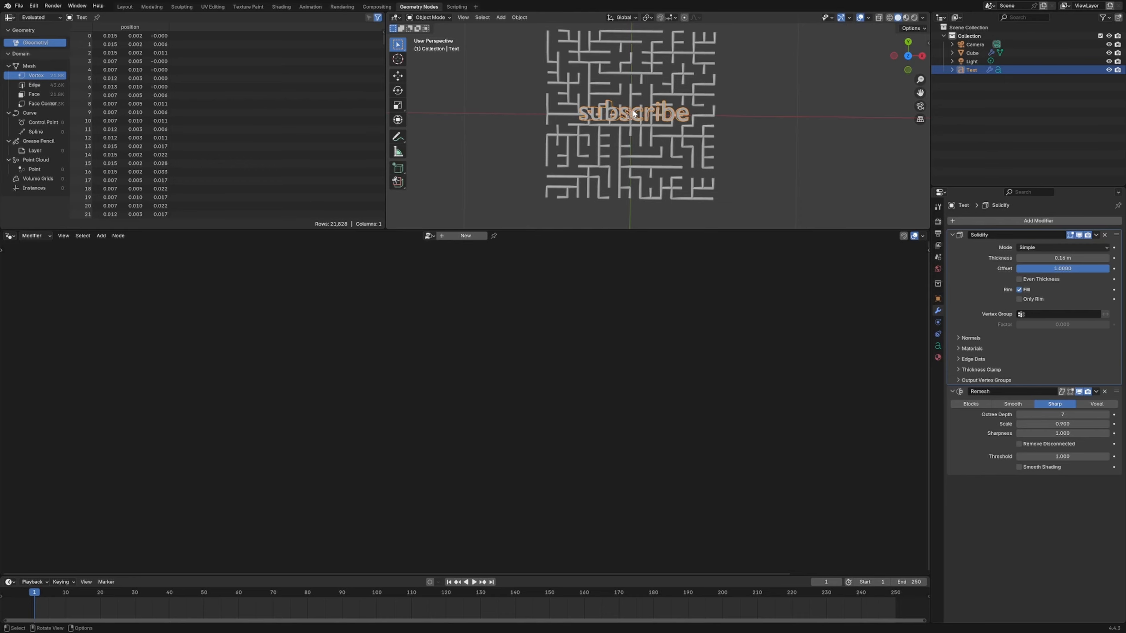
{"action": "left_click", "coordinate": [712, 151]}
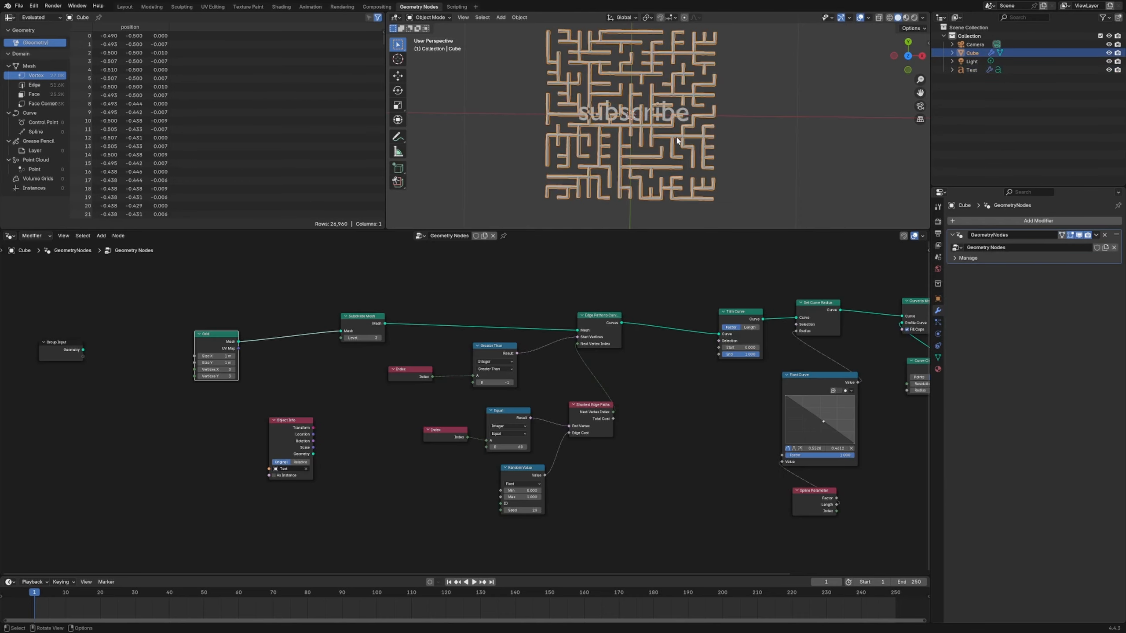
- Raise the Subdivide Mesh node's level to 6
{"action": "left_click", "coordinate": [381, 337]}
{"action": "left_click", "coordinate": [381, 337]}
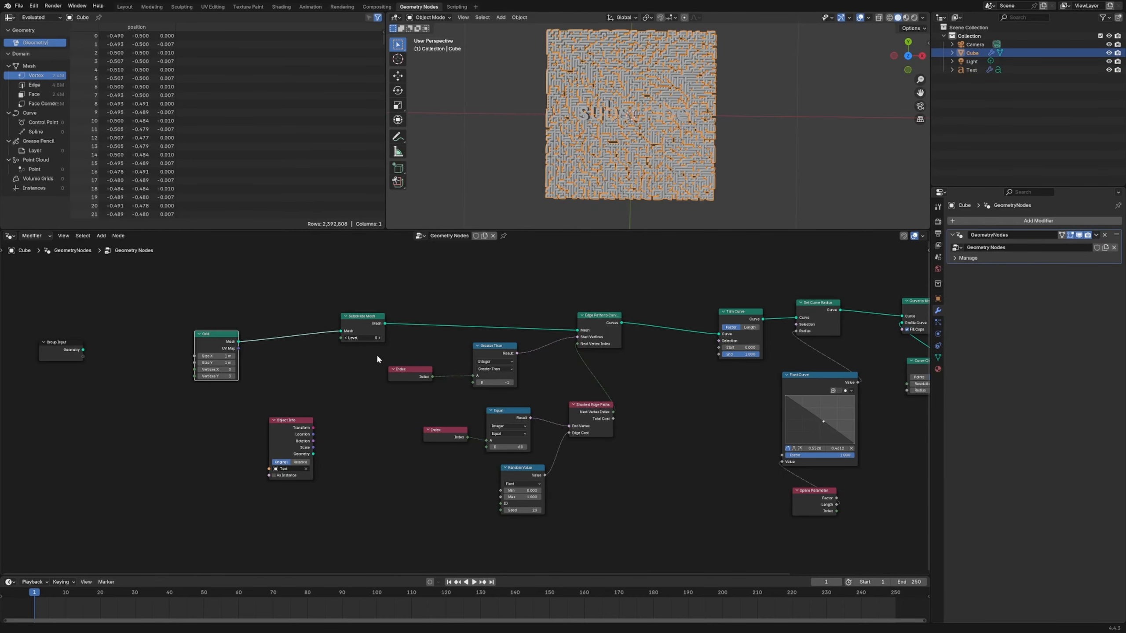
{"action": "left_click", "coordinate": [380, 338]}
- Set the Curve Circle node's resolution to 3
{"action": "scroll", "coordinate": [676, 415], "scroll_direction": "right", "scroll_amount": 5, "text": "ctrl"}
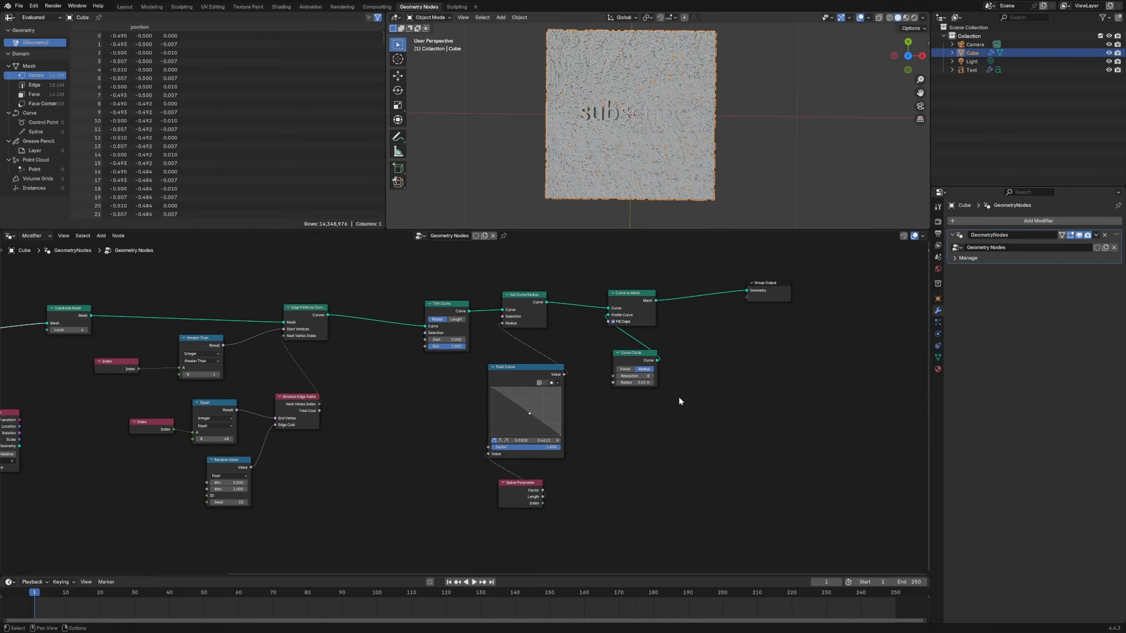
{"action": "double_click", "coordinate": [634, 375]}
{"action": "type", "text": "3"}
{"action": "key", "text": "Return"}
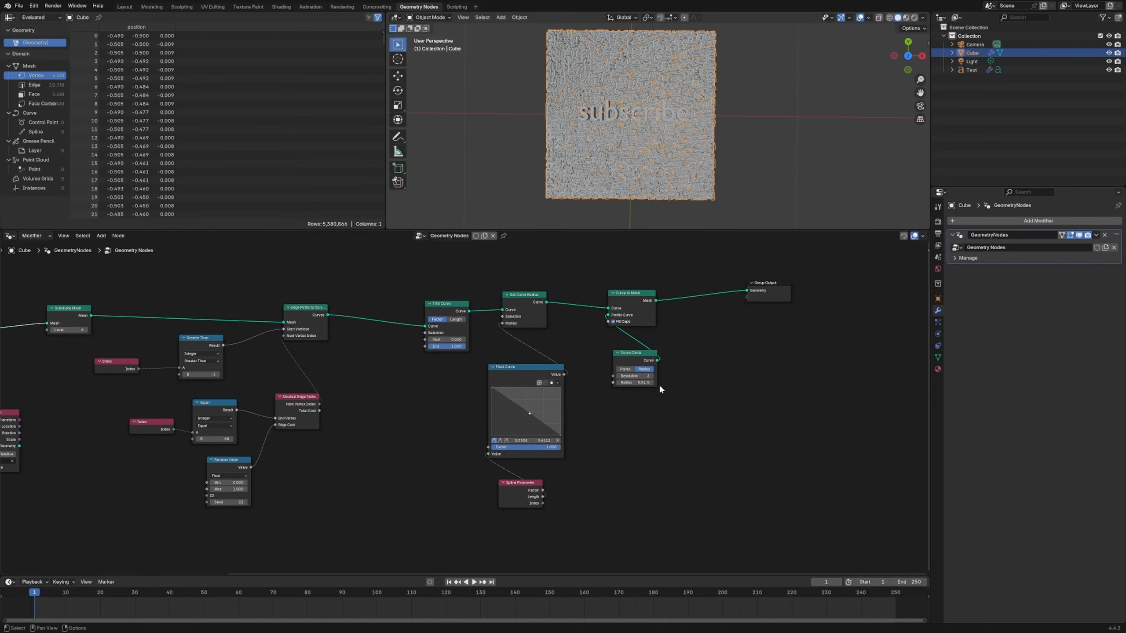
- Insert a Curve to Mesh node on the link between Edge Paths to Curves and Trim Curve
{"action": "scroll", "coordinate": [424, 297], "scroll_direction": "up", "scroll_amount": 5}
{"action": "key", "text": "shift+a"}
{"action": "type", "text": "curve to me"}
{"action": "key", "text": "Return"}
{"action": "left_click", "coordinate": [338, 308]}
- Insert a Mesh to Curve node between the first Curve to Mesh node and Trim Curve
{"action": "key", "text": "shift+a"}
{"action": "type", "text": "mesh"}
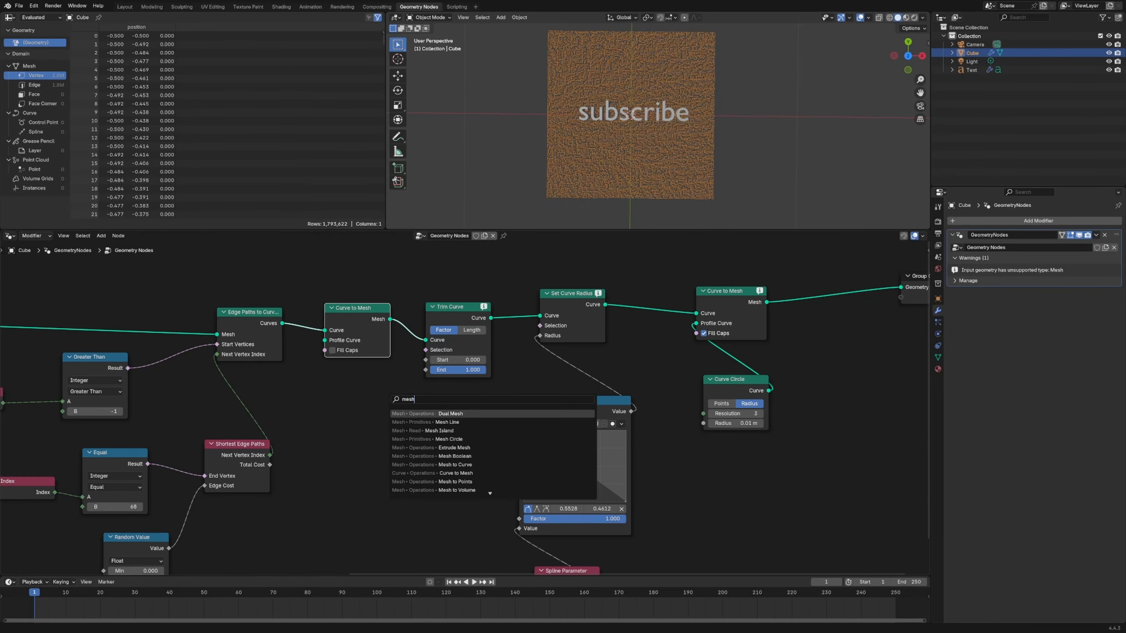
{"action": "type", "text": " to cu"}
{"action": "key", "text": "Return"}
{"action": "left_click", "coordinate": [403, 323]}
- Insert a Merge by Distance node on the link between the first Curve to Mesh node and Mesh to Curve
{"action": "key", "text": "shift+a"}
{"action": "type", "text": "mer"}
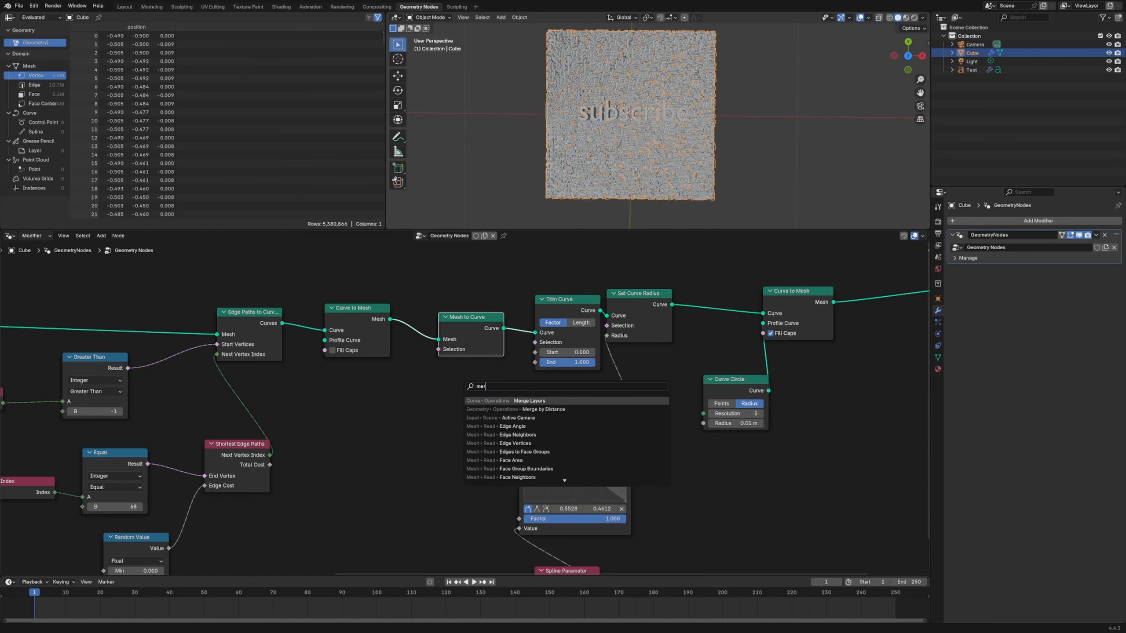
{"action": "type", "text": "ge by"}
{"action": "key", "text": "Return"}
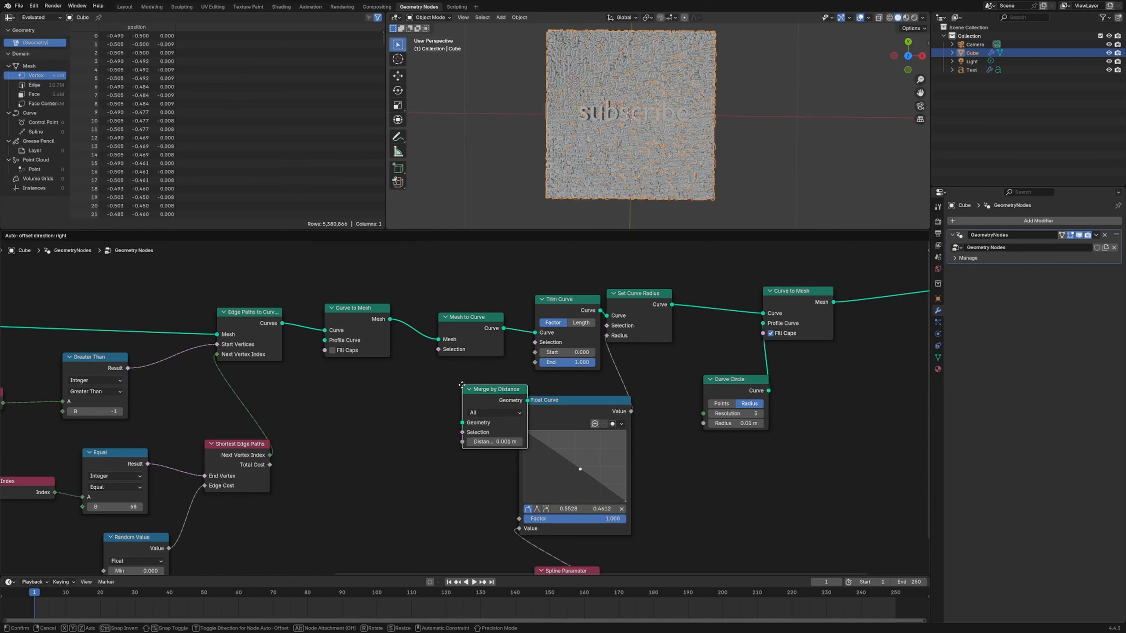
{"action": "left_click", "coordinate": [436, 352]}
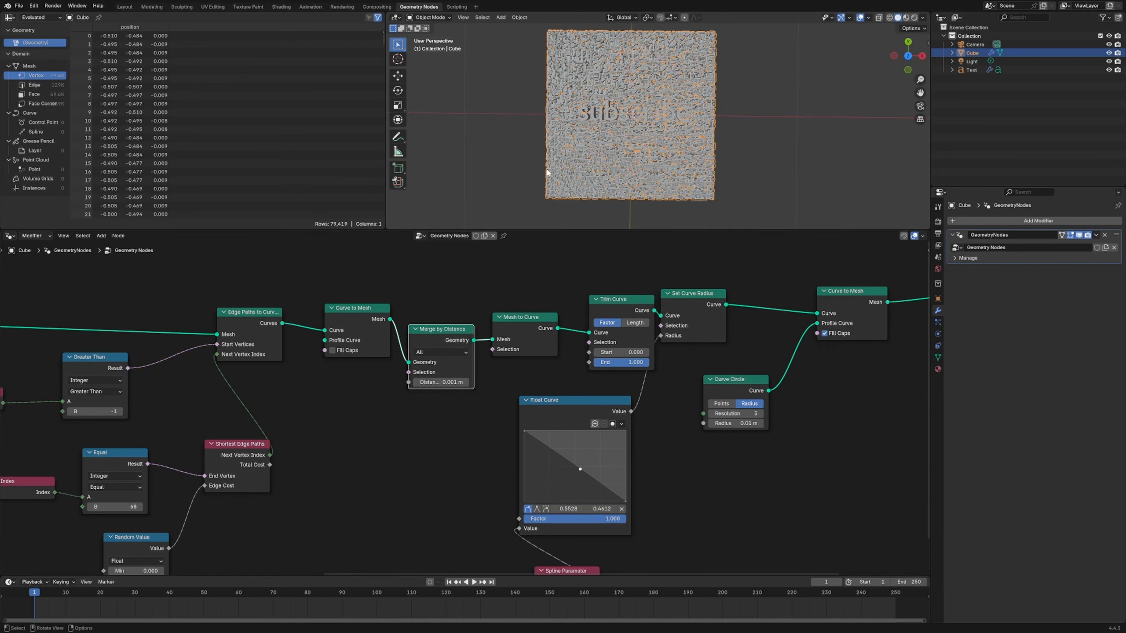
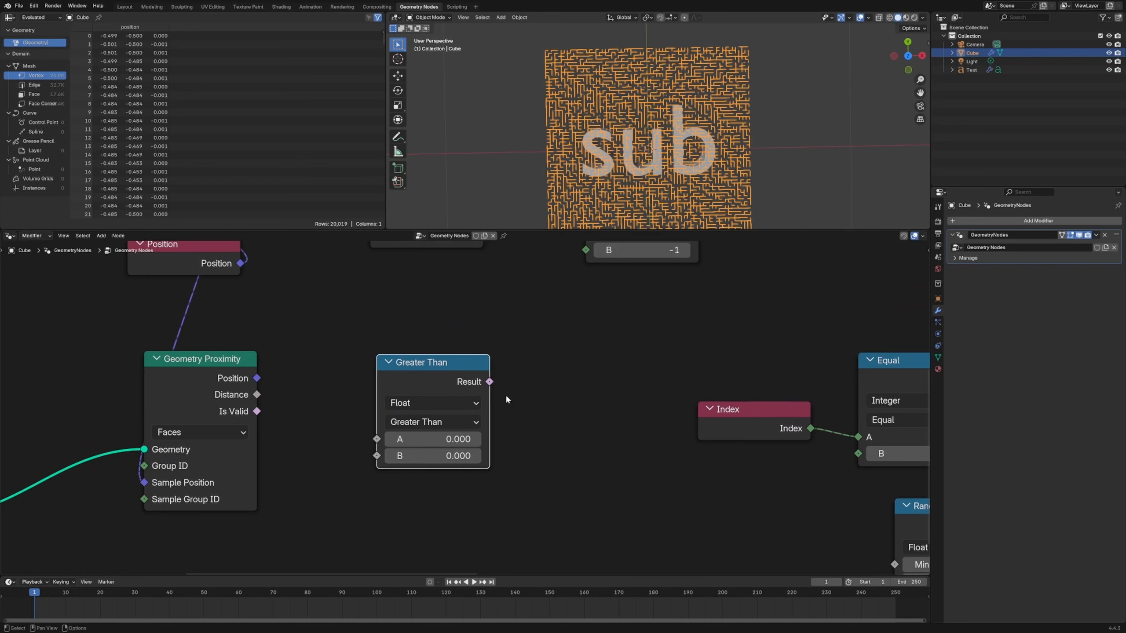
- Connect the Geometry Proximity distance to input A of the float Compare node and set its operation to Equal
{"action": "left_click_drag", "start_coordinate": [258, 394], "coordinate": [378, 439]}
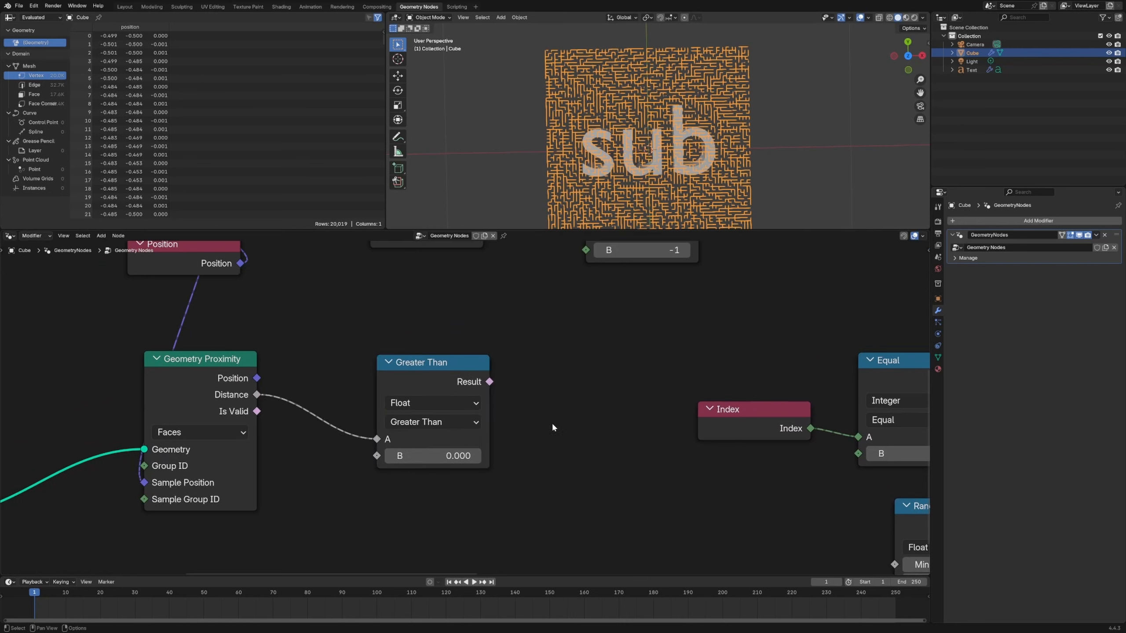
{"action": "left_click", "coordinate": [447, 415]}
{"action": "left_click", "coordinate": [417, 530]}
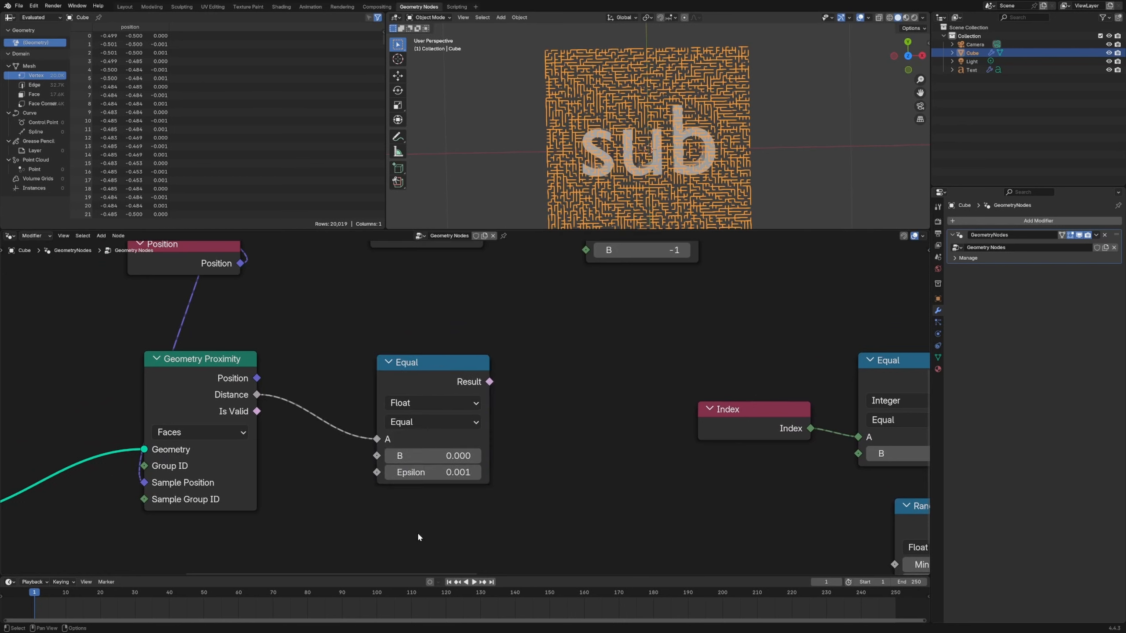
- Preview the Equal comparison on the captured grid and set its epsilon to 0.01
{"action": "scroll", "coordinate": [466, 408], "scroll_direction": "down", "scroll_amount": 5}
{"action": "left_click", "coordinate": [444, 392], "text": "ctrl+shift"}
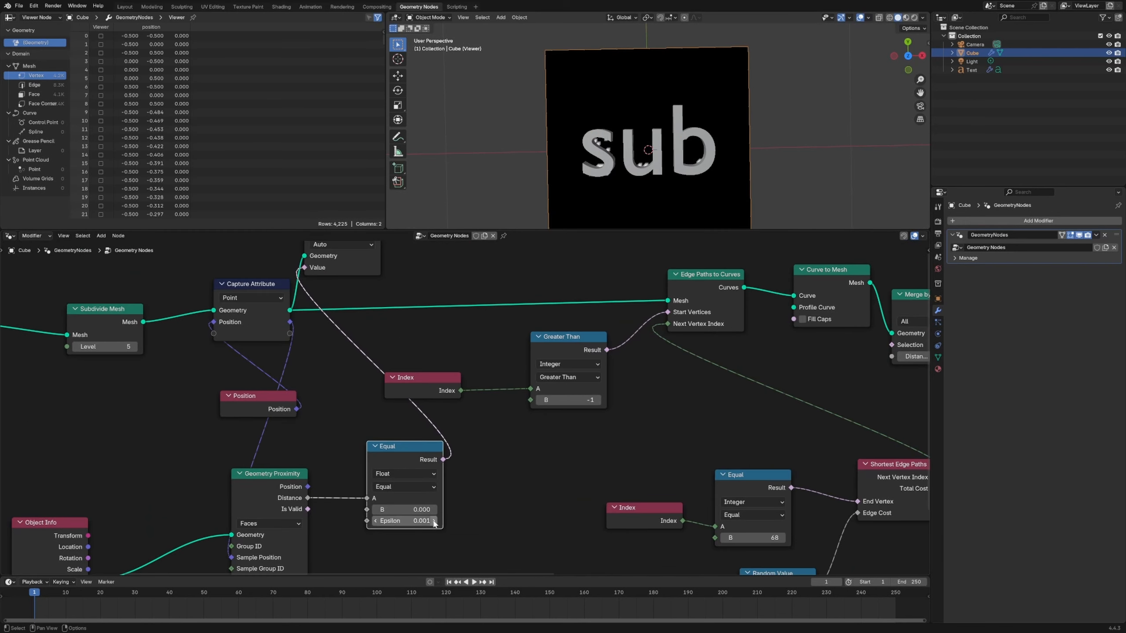
{"action": "left_click", "coordinate": [433, 523]}
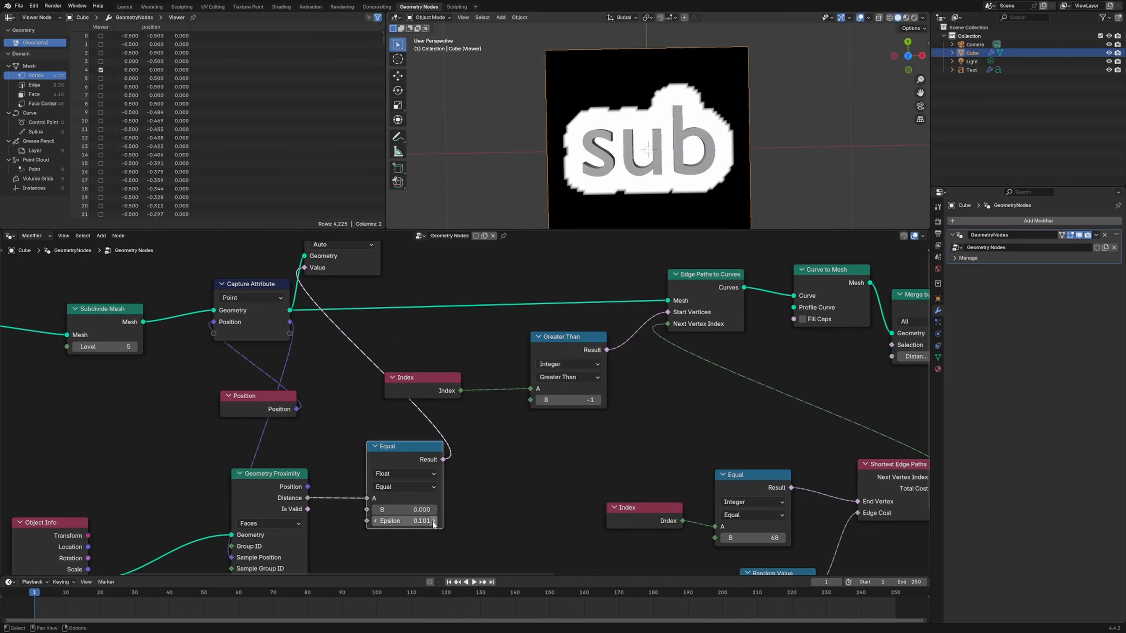
{"action": "left_click", "coordinate": [420, 521]}
{"action": "type", "text": ".02"}
{"action": "key", "text": "Return"}
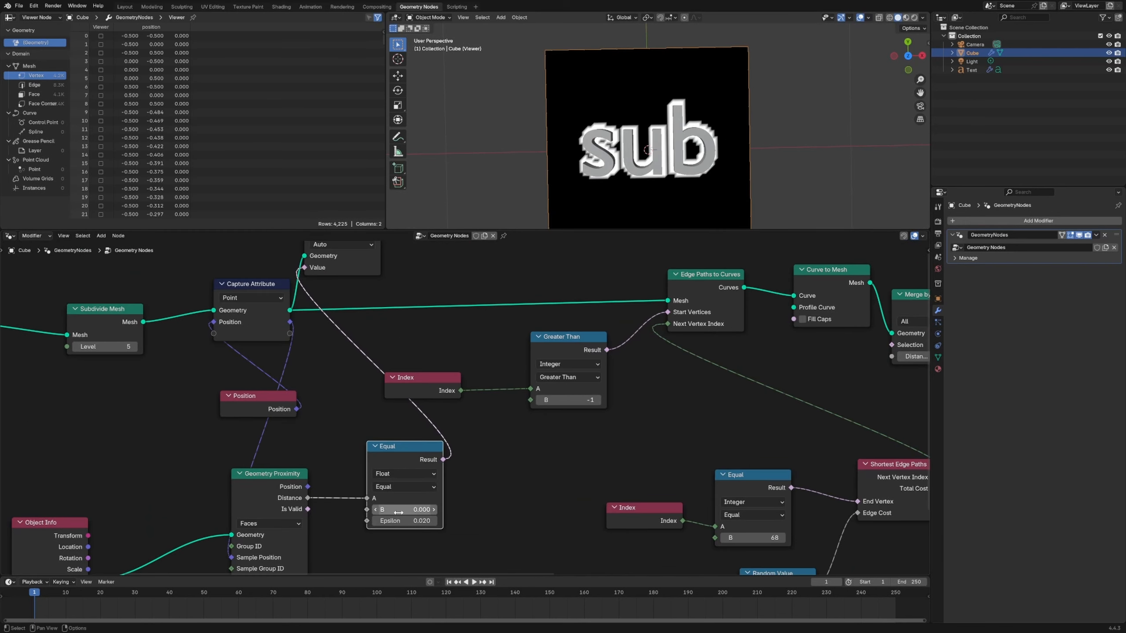
{"action": "left_click", "coordinate": [407, 522]}
{"action": "type", "text": "01"}
{"action": "key", "text": "Return"}
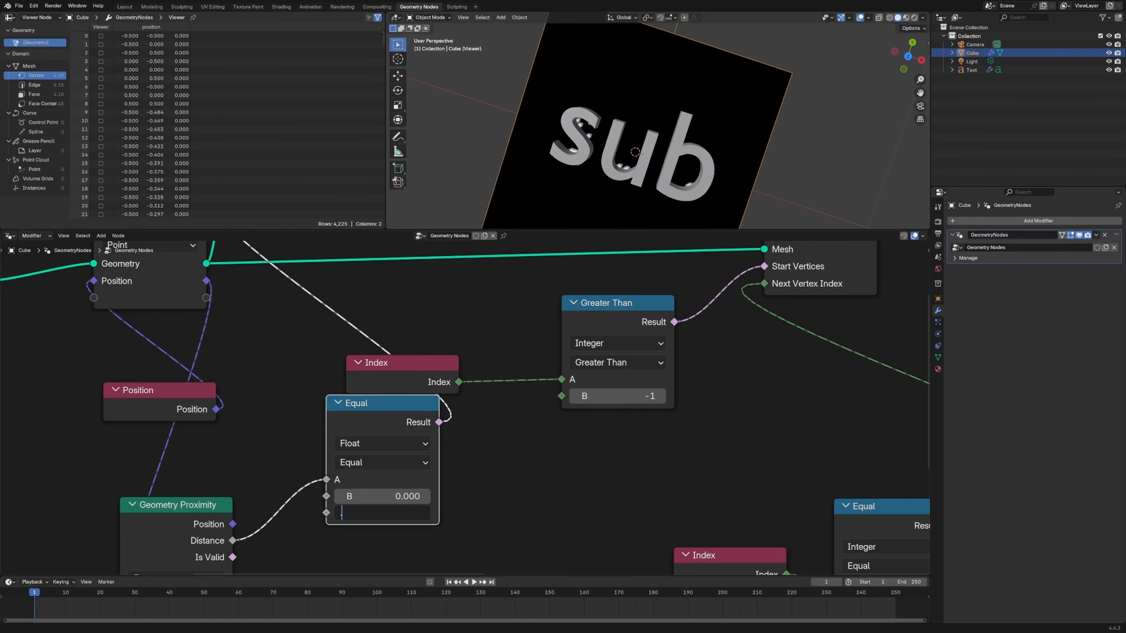
{"action": "type", "text": ".01"}
{"action": "key", "text": "Return"}
- Connect the float Equal result to Start Vertices of Edge Paths to Curves and delete the Viewer node
{"action": "scroll", "coordinate": [308, 473], "scroll_direction": "down", "scroll_amount": 4}
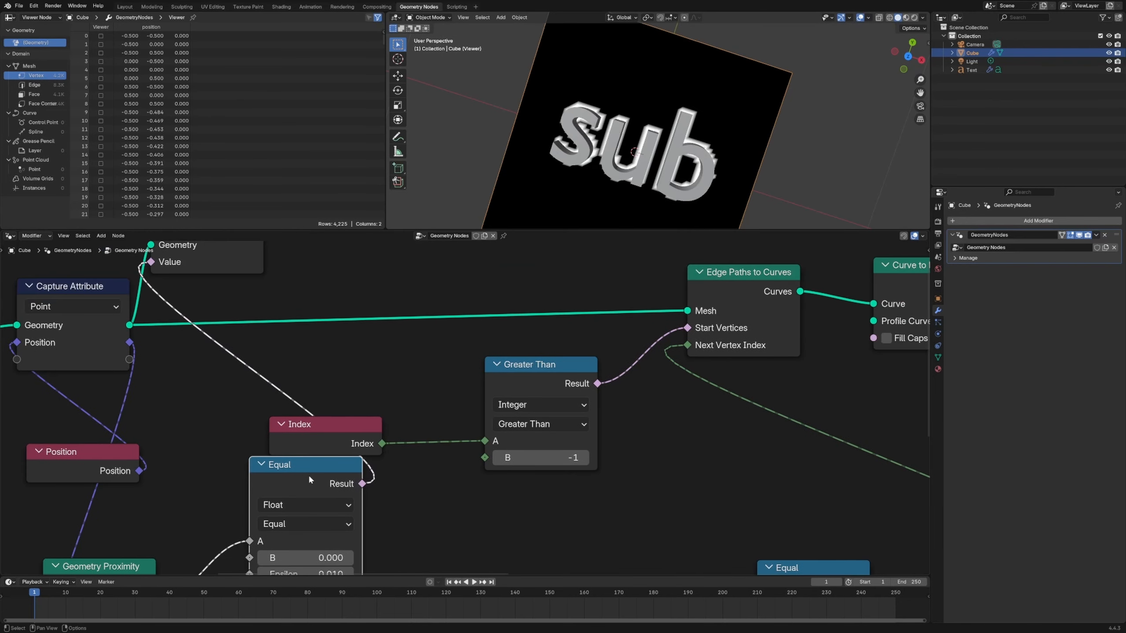
{"action": "left_click_drag", "start_coordinate": [398, 474], "coordinate": [605, 358]}
{"action": "left_click", "coordinate": [330, 308]}
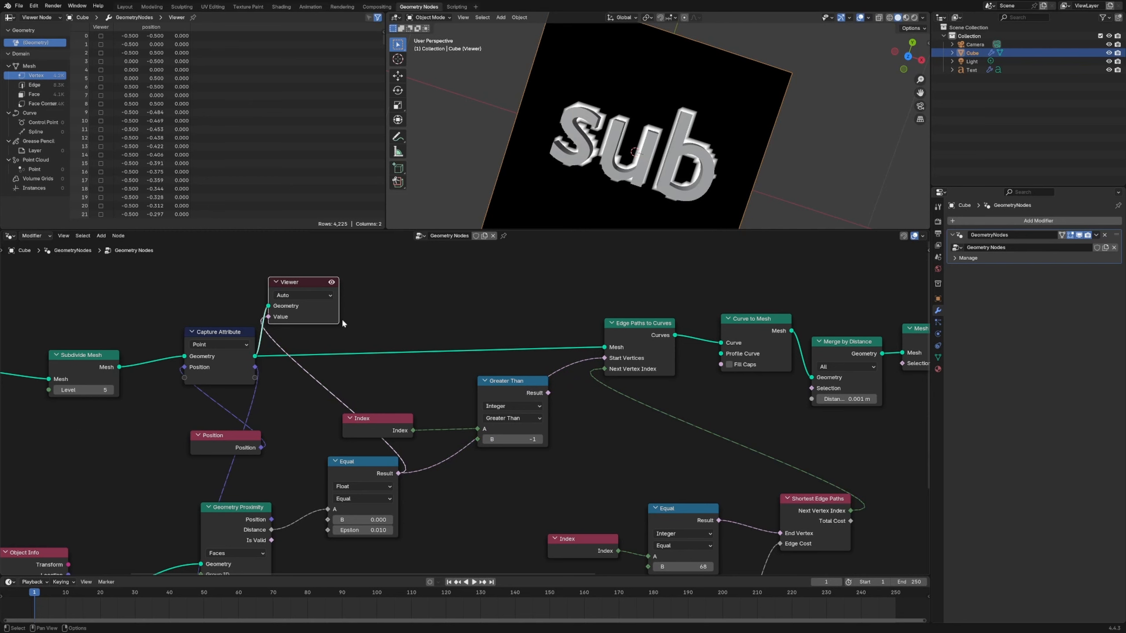
{"action": "key", "text": "x"}
{"action": "scroll", "coordinate": [601, 133], "scroll_direction": "up", "scroll_amount": 2}
{"action": "middle_click_drag", "start_coordinate": [698, 424], "coordinate": [425, 400]}
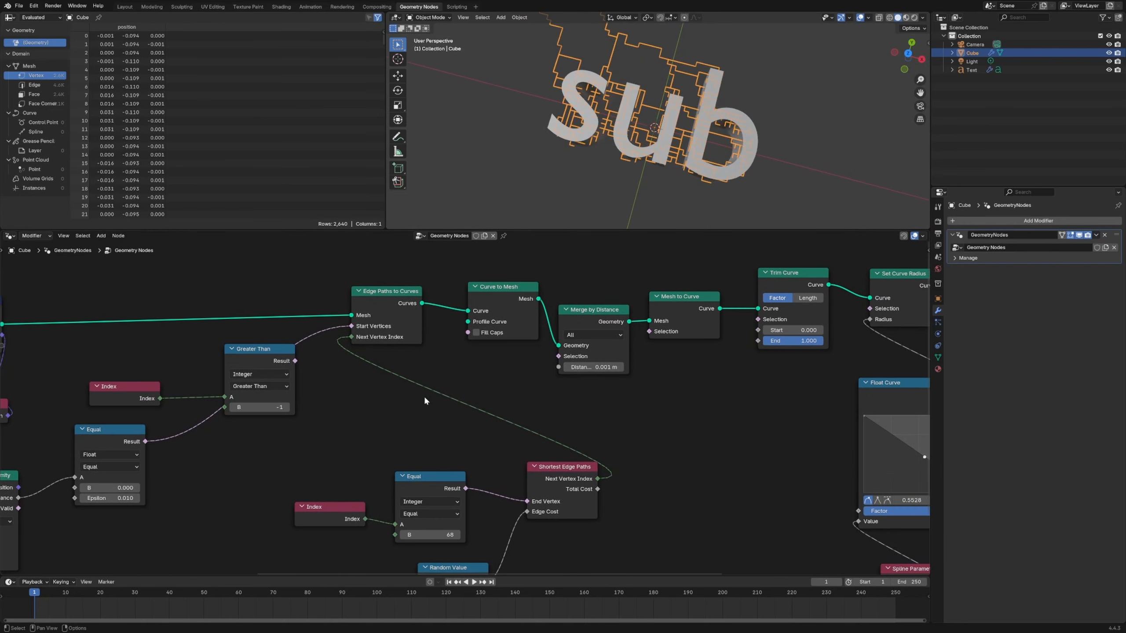
{"action": "scroll", "coordinate": [579, 69], "scroll_direction": "down", "scroll_amount": 3}
{"action": "middle_click_drag", "start_coordinate": [578, 67], "coordinate": [592, 82]}
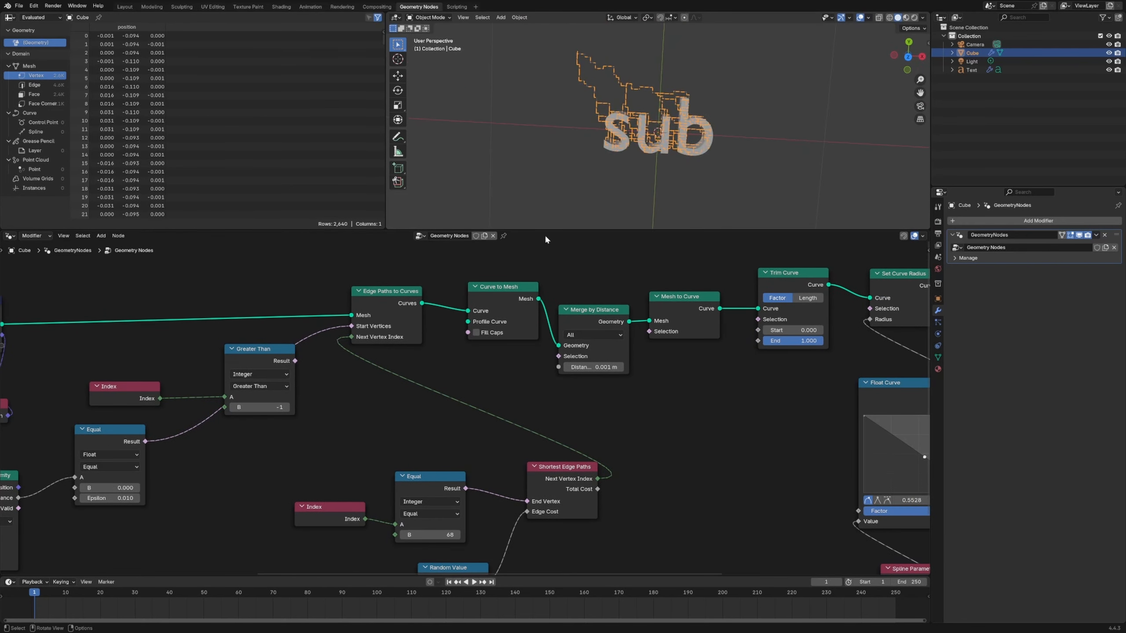
- Set B to 9 on the integer Equal node feeding End Vertex of Shortest Edge Paths
{"action": "middle_click_drag", "start_coordinate": [375, 432], "coordinate": [378, 324]}
{"action": "mouse_move", "coordinate": [449, 428]}
{"action": "left_mouse_down"}
{"action": "mouse_move", "coordinate": [467, 428]}
{"action": "mouse_move", "coordinate": [433, 426]}
{"action": "left_mouse_up"}
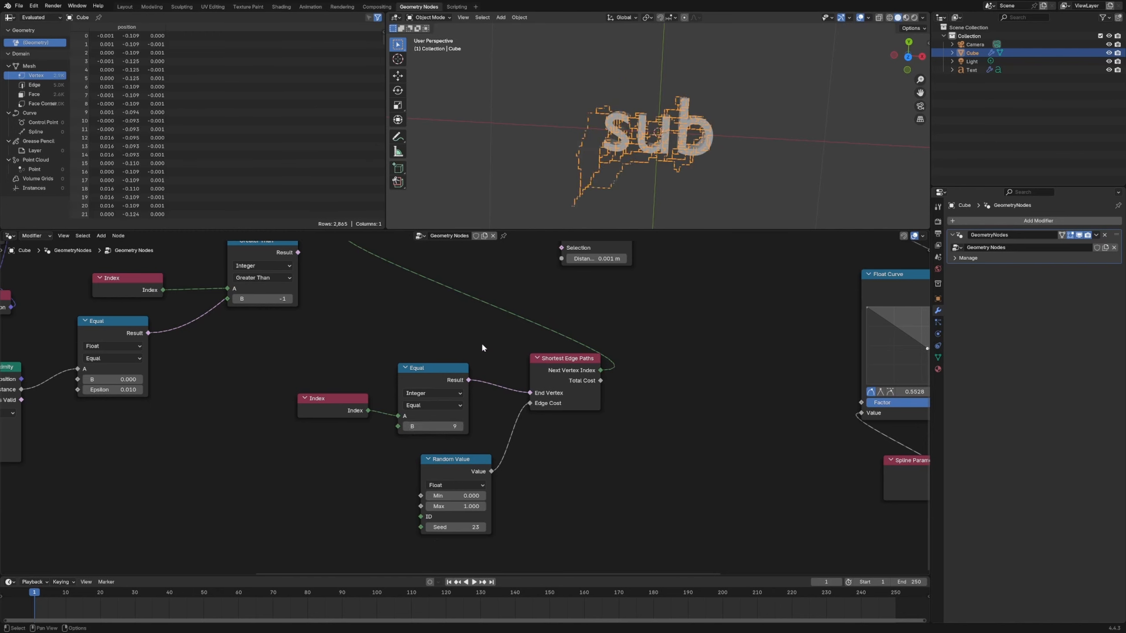
{"action": "middle_click_drag", "start_coordinate": [641, 170], "coordinate": [658, 151]}
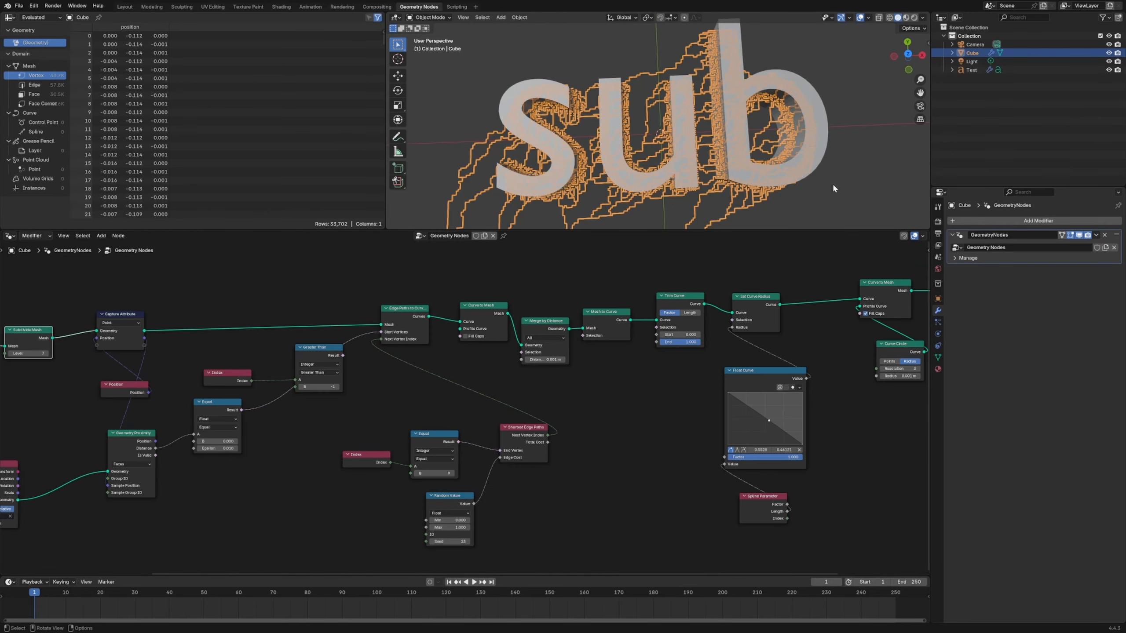
- Hide the text object in the viewport and select the maze curve object again
{"action": "left_click", "coordinate": [799, 174]}
{"action": "key", "text": "h"}
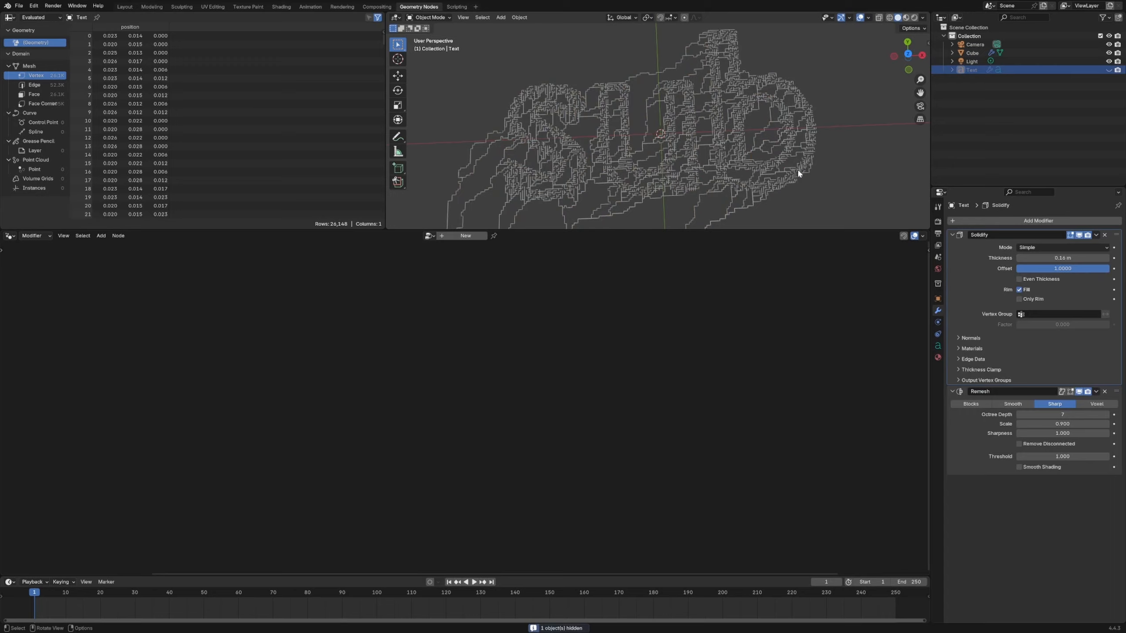
{"action": "left_click", "coordinate": [719, 156]}
{"action": "middle_click_drag", "start_coordinate": [783, 204], "coordinate": [764, 171]}
{"action": "middle_click_drag", "start_coordinate": [770, 404], "coordinate": [605, 393]}
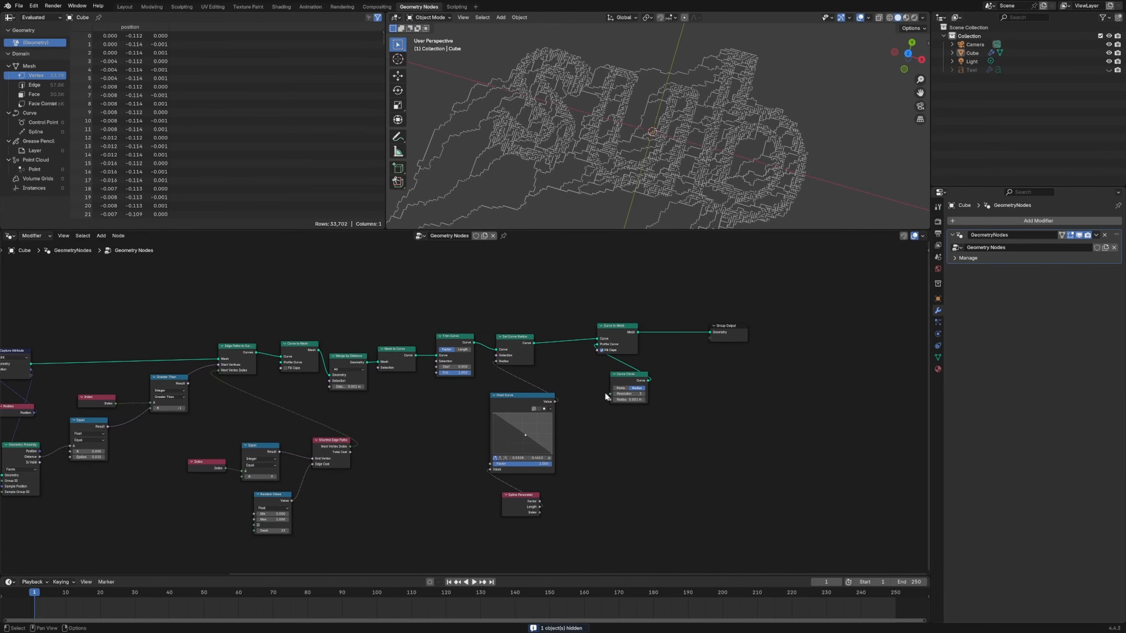
- Duplicate the Trim Curve node and insert the copy between Edge Paths to Curves and the first Curve to Mesh
{"action": "scroll", "coordinate": [603, 337], "scroll_direction": "up", "scroll_amount": 3}
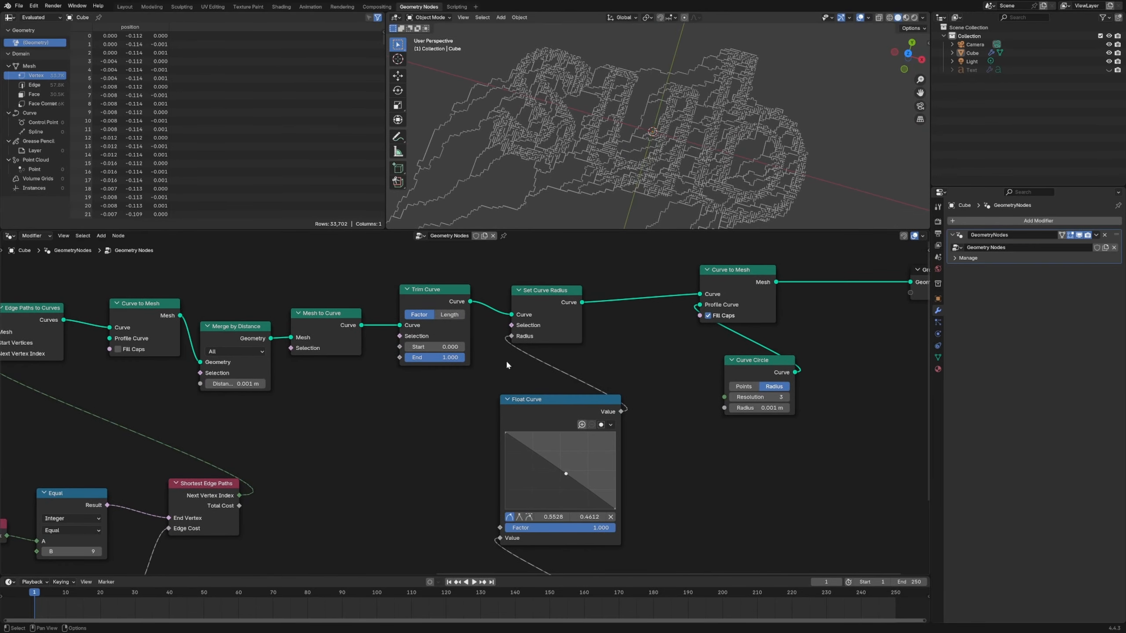
{"action": "mouse_move", "coordinate": [442, 349]}
{"action": "left_mouse_down"}
{"action": "mouse_move", "coordinate": [482, 349]}
{"action": "mouse_move", "coordinate": [433, 349]}
{"action": "left_mouse_up"}
{"action": "middle_click_drag", "start_coordinate": [342, 421], "coordinate": [488, 444]}
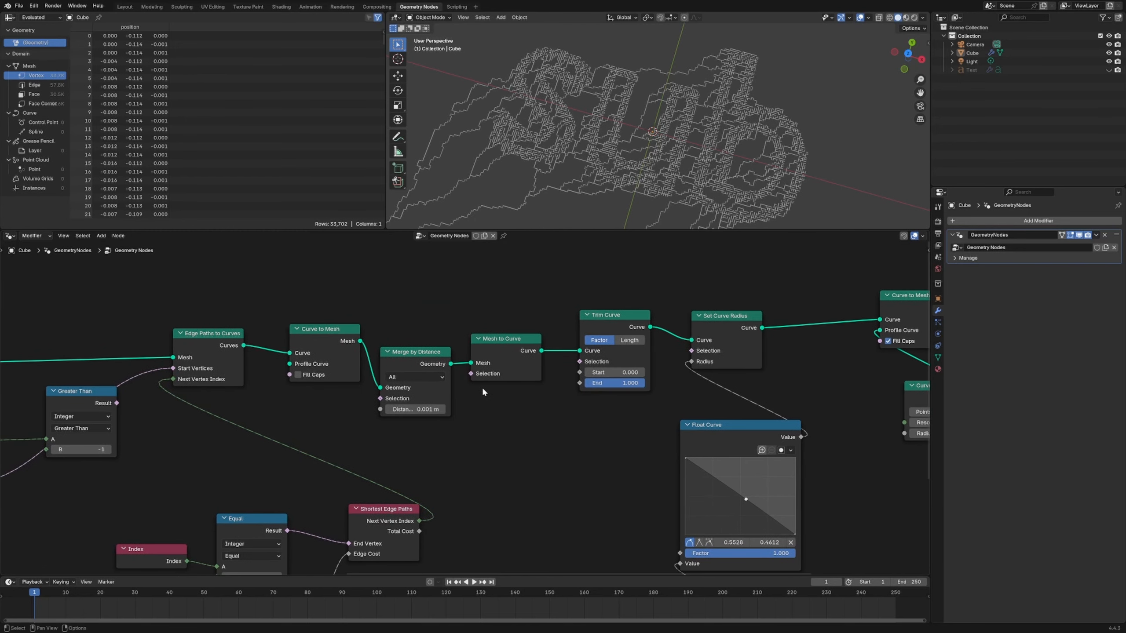
{"action": "left_click_drag", "start_coordinate": [209, 334], "coordinate": [183, 337]}
{"action": "scroll", "coordinate": [351, 419], "scroll_direction": "down", "scroll_amount": 2}
{"action": "middle_click_drag", "start_coordinate": [351, 418], "coordinate": [415, 430]}
{"action": "left_click_drag", "start_coordinate": [474, 378], "coordinate": [474, 355]}
{"action": "left_click", "coordinate": [473, 444]}
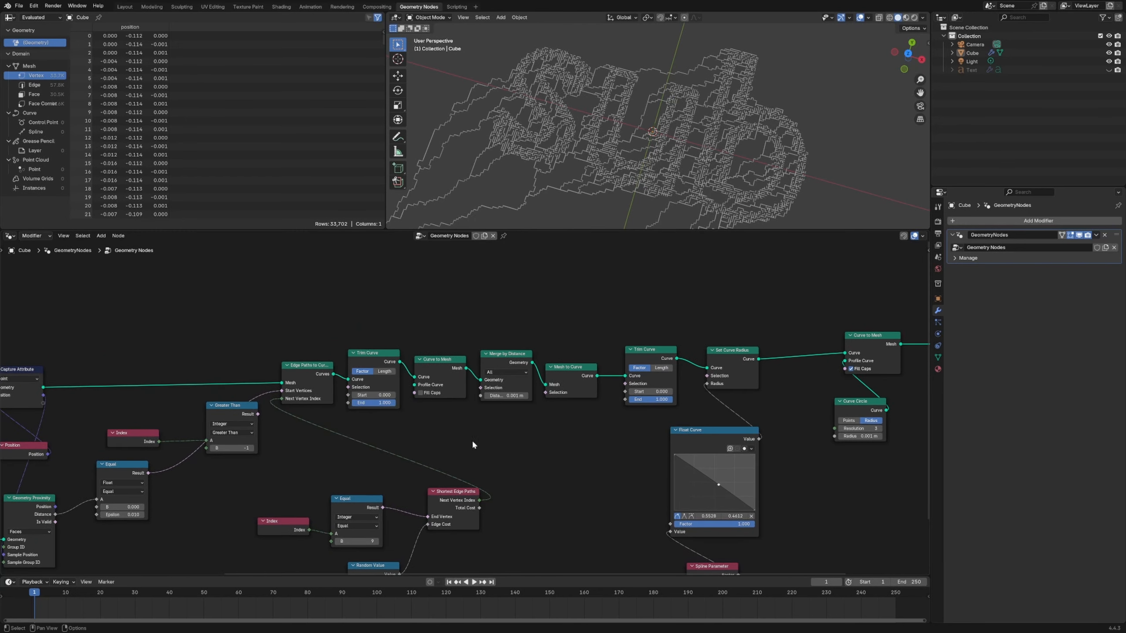
- Set the Subdivide Mesh level to 6 and try the start value of the Trim Curve after Edge Paths to Curves
{"action": "middle_click_drag", "start_coordinate": [472, 445], "coordinate": [871, 428]}
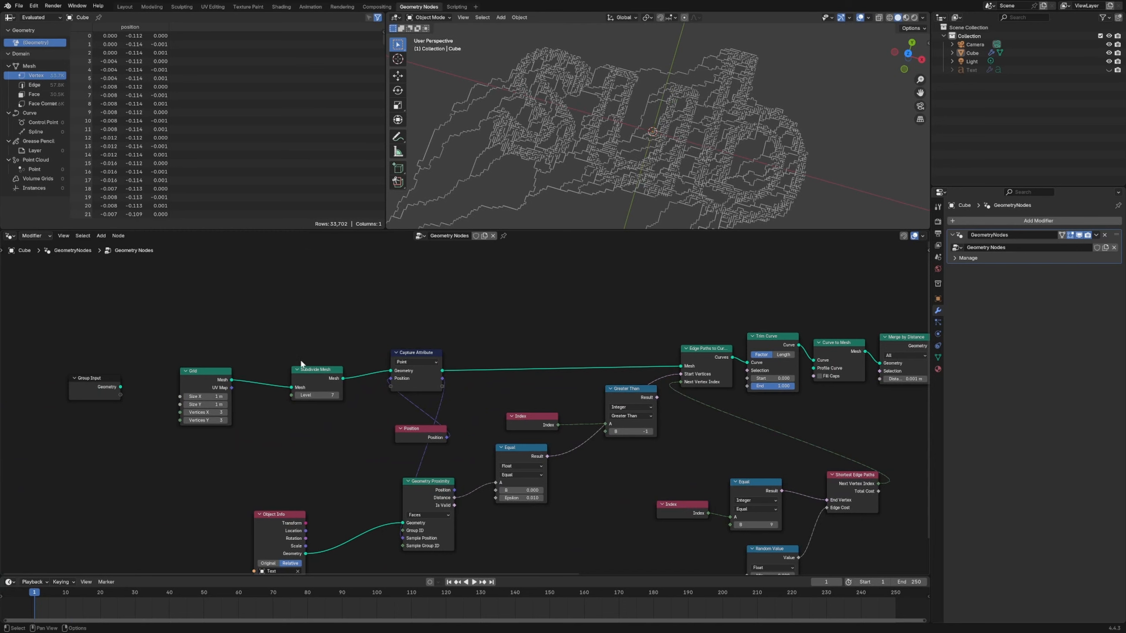
{"action": "type", "text": "6"}
{"action": "key", "text": "Return"}
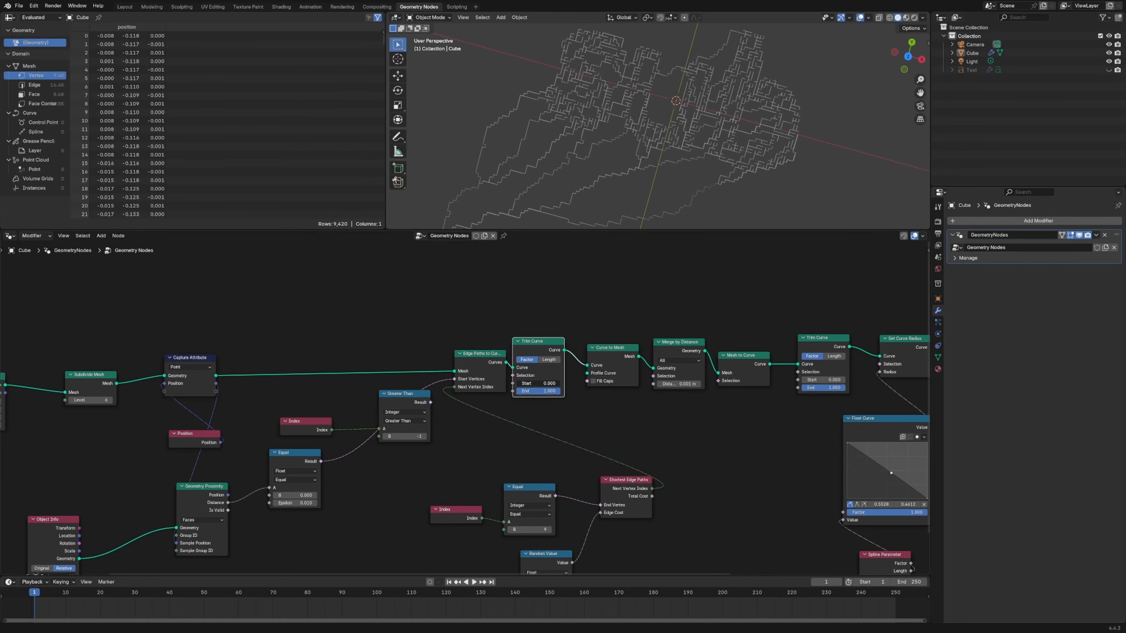
{"action": "mouse_move", "coordinate": [537, 383]}
{"action": "left_mouse_down"}
{"action": "mouse_move", "coordinate": [556, 383]}
{"action": "mouse_move", "coordinate": [530, 383]}
{"action": "left_mouse_up"}
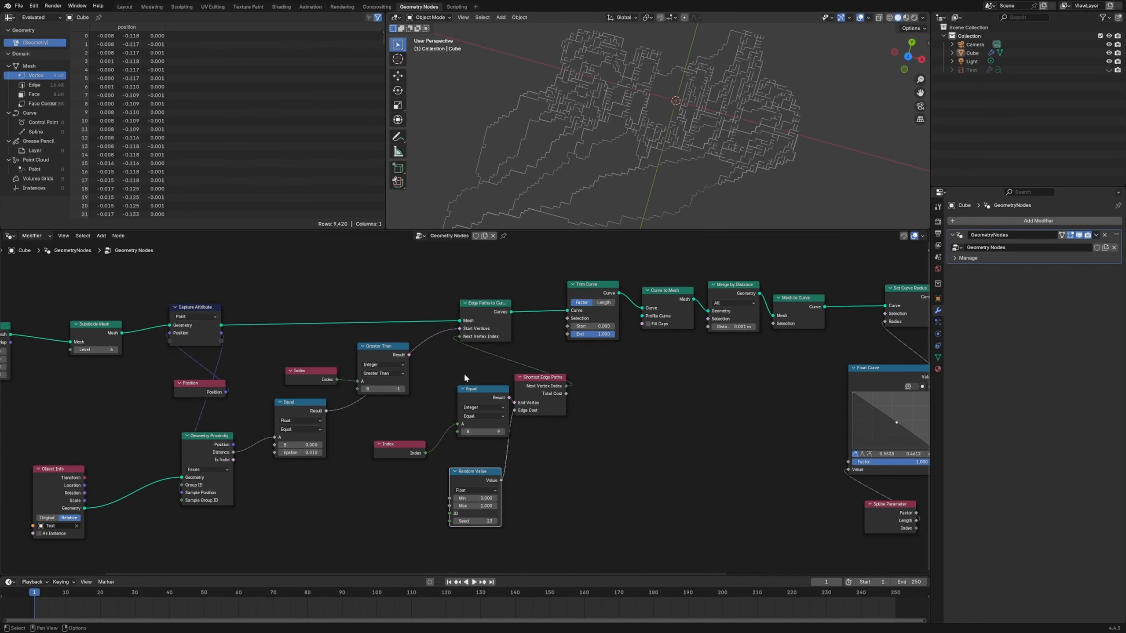
- Remove the Trim Curve before Set Curve Radius and rearrange the Shortest Edge Paths, integer Equal and Index nodes
{"action": "scroll", "coordinate": [464, 379], "scroll_direction": "up", "scroll_amount": 3}
{"action": "middle_click_drag", "start_coordinate": [437, 363], "coordinate": [483, 384]}
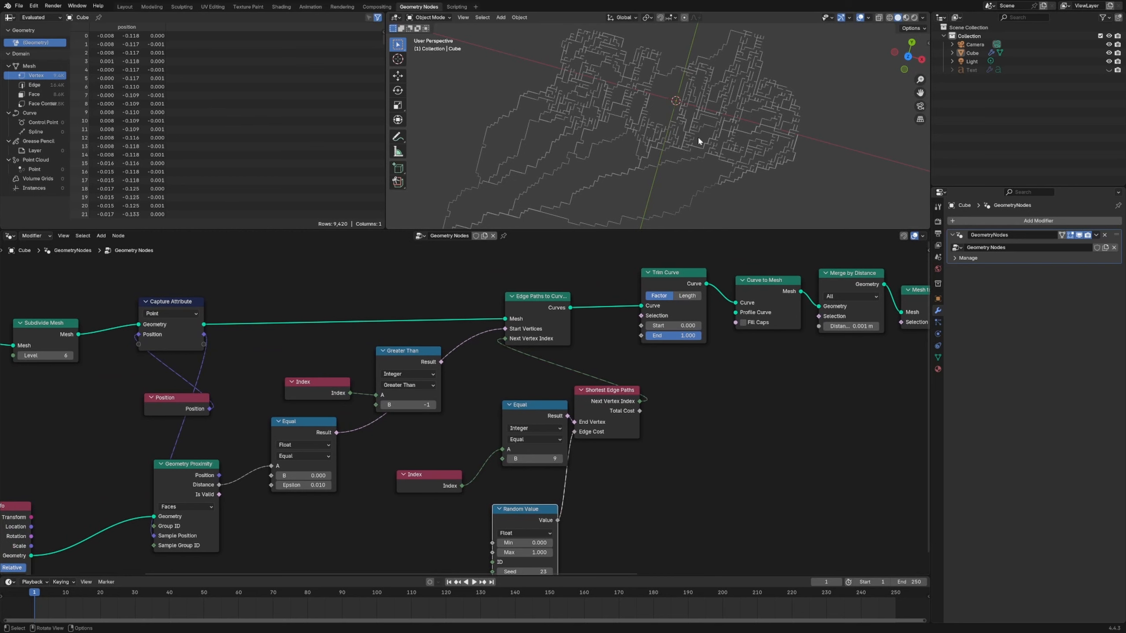
{"action": "middle_click_drag", "start_coordinate": [708, 390], "coordinate": [589, 423]}
{"action": "left_click_drag", "start_coordinate": [411, 409], "coordinate": [434, 432]}
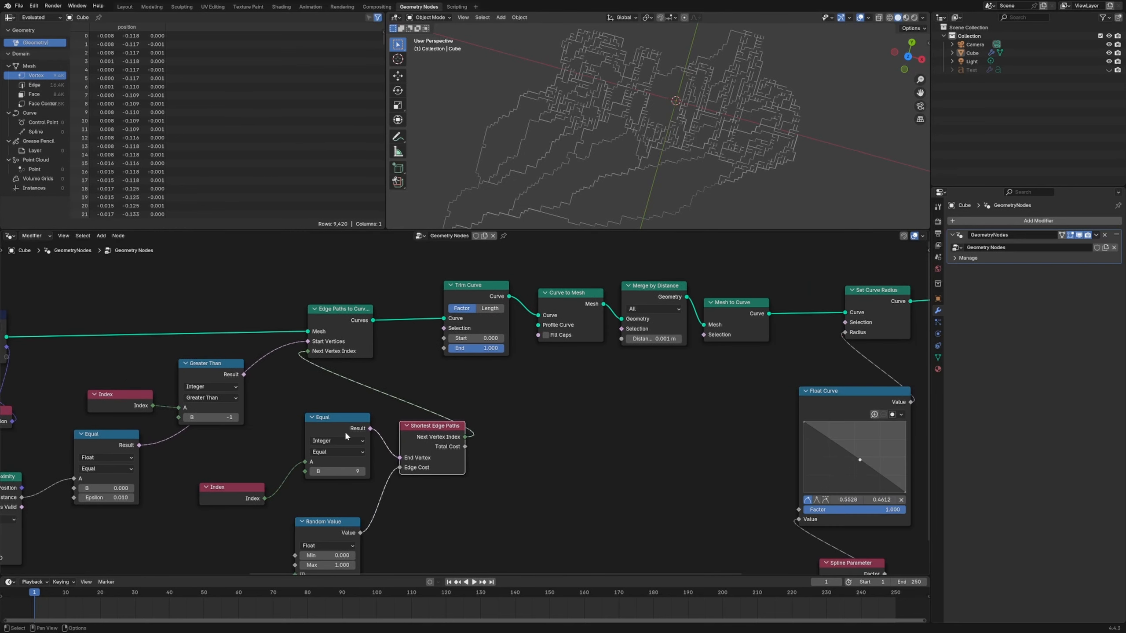
{"action": "left_click_drag", "start_coordinate": [326, 417], "coordinate": [295, 429]}
{"action": "left_click_drag", "start_coordinate": [228, 488], "coordinate": [232, 493]}
{"action": "scroll", "coordinate": [364, 515], "scroll_direction": "down", "scroll_amount": 4}
{"action": "middle_click_drag", "start_coordinate": [363, 515], "coordinate": [508, 443]}
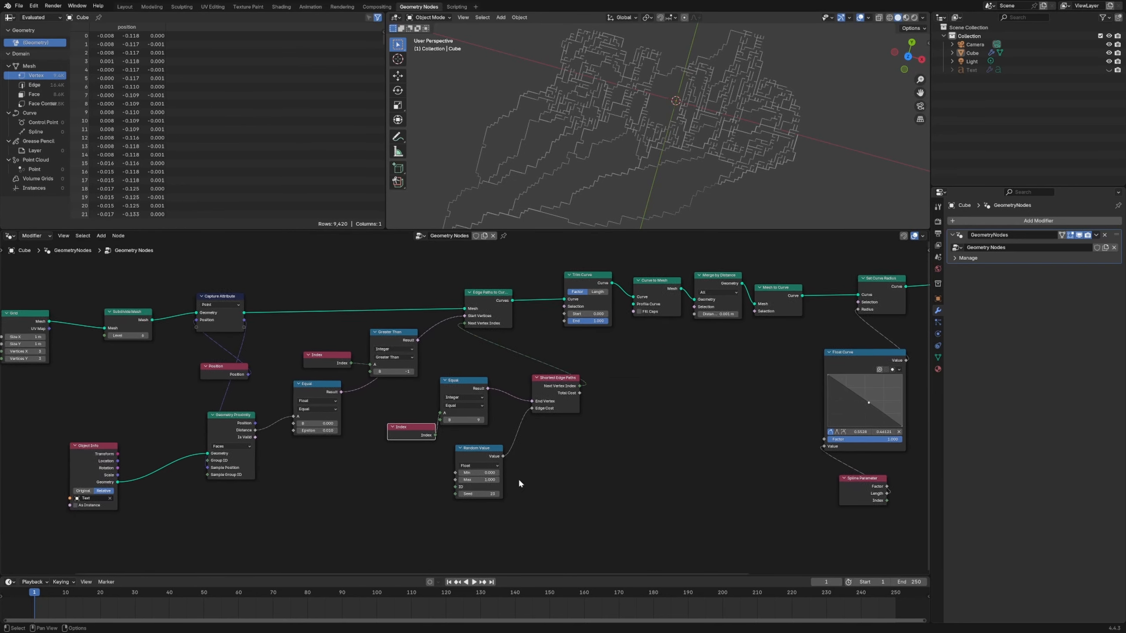
- Insert a Boolean Math node set to Or between the integer Equal node and Shortest Edge Paths
{"action": "left_click_drag", "start_coordinate": [489, 449], "coordinate": [571, 476]}
{"action": "left_click_drag", "start_coordinate": [458, 484], "coordinate": [457, 483]}
{"action": "key", "text": "shift+a"}
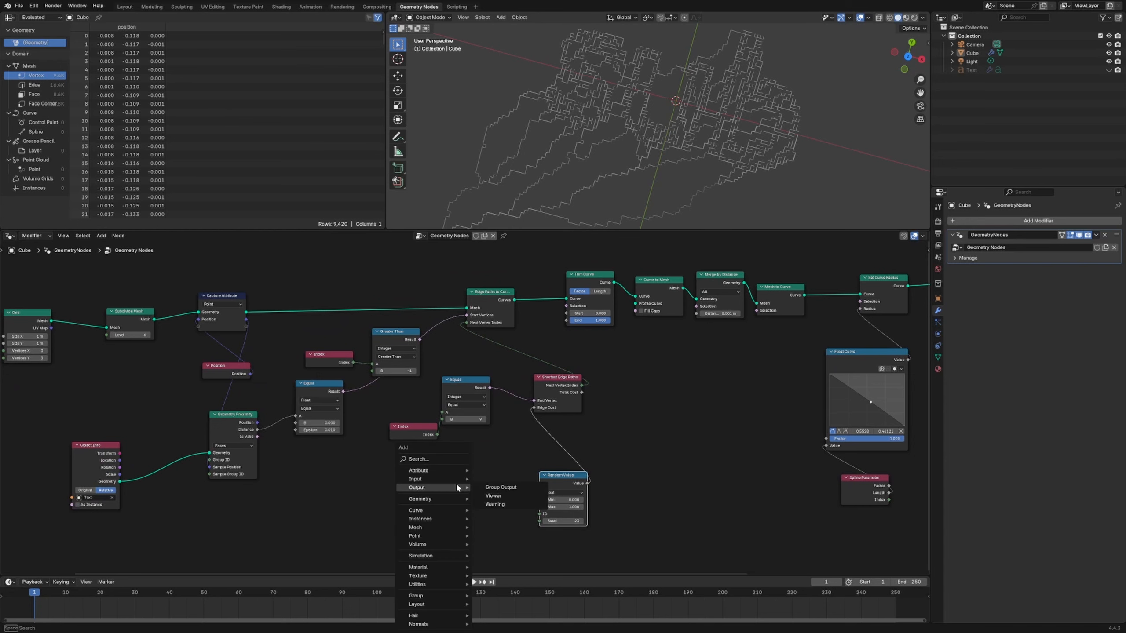
{"action": "type", "text": "boolean"}
{"action": "key", "text": "Return"}
{"action": "left_click", "coordinate": [506, 381]}
{"action": "left_click", "coordinate": [527, 402]}
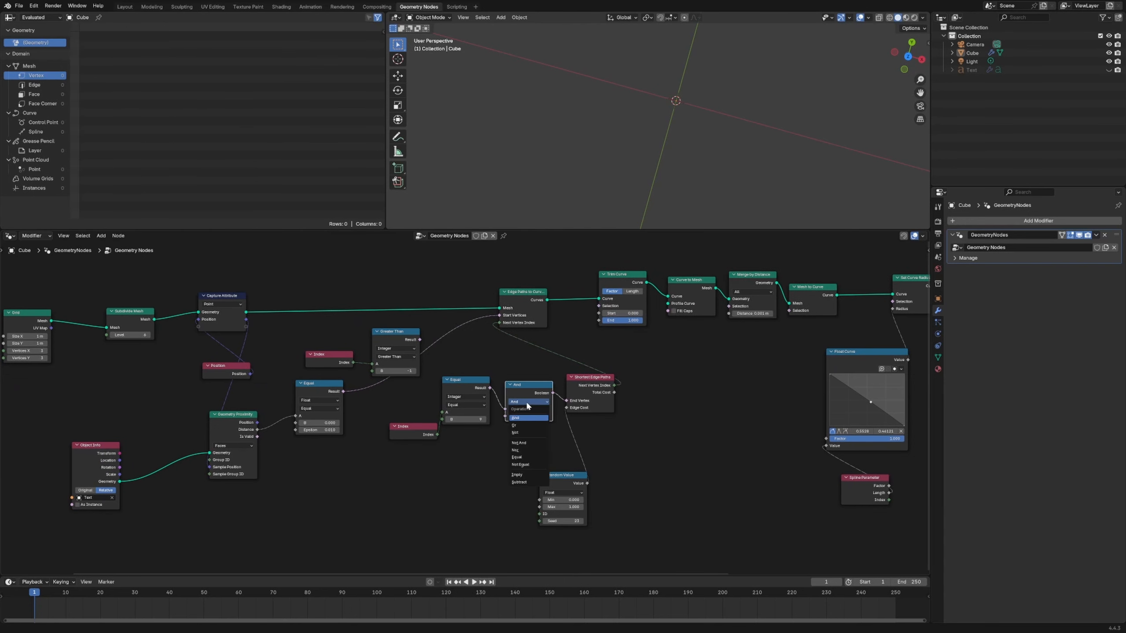
{"action": "left_click", "coordinate": [521, 426]}
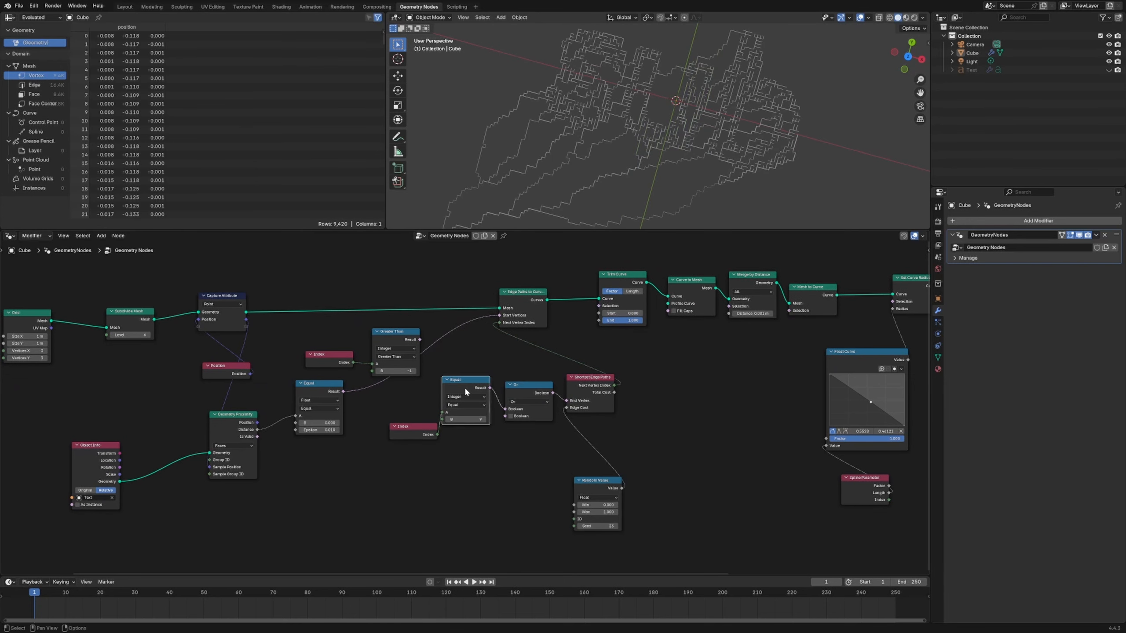
- Duplicate the integer Equal node, with Index feeding its input A and its result going to the second Or input
{"action": "left_click_drag", "start_coordinate": [463, 462], "coordinate": [410, 421]}
{"action": "left_click", "coordinate": [471, 411]}
{"action": "key", "text": "shift+d"}
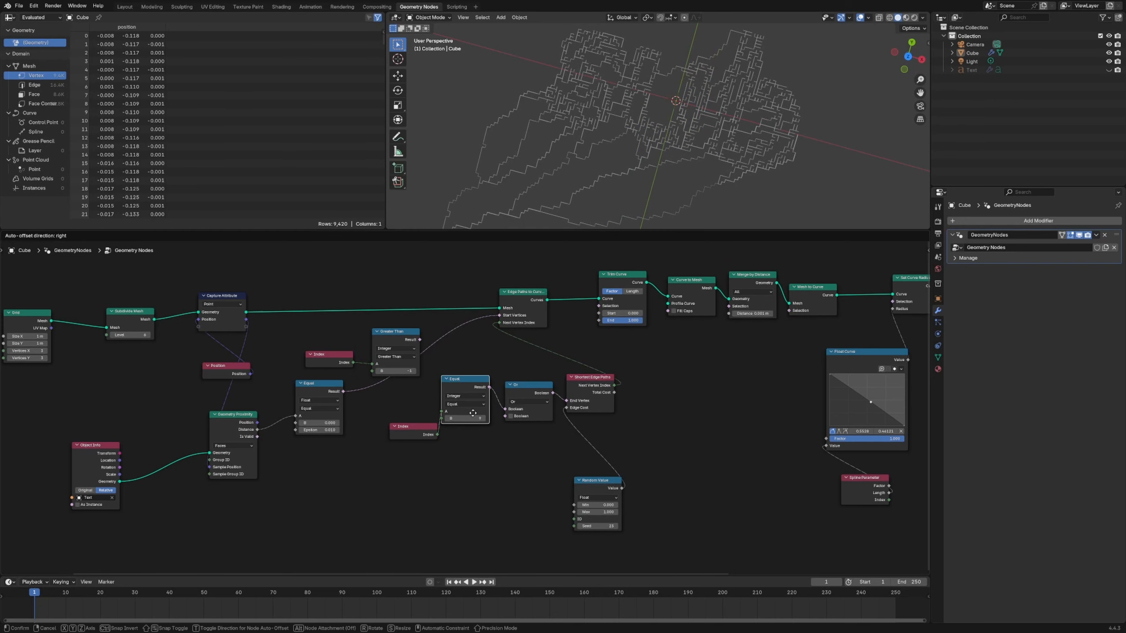
{"action": "left_click", "coordinate": [485, 469]}
{"action": "scroll", "coordinate": [487, 471], "scroll_direction": "up", "scroll_amount": 2}
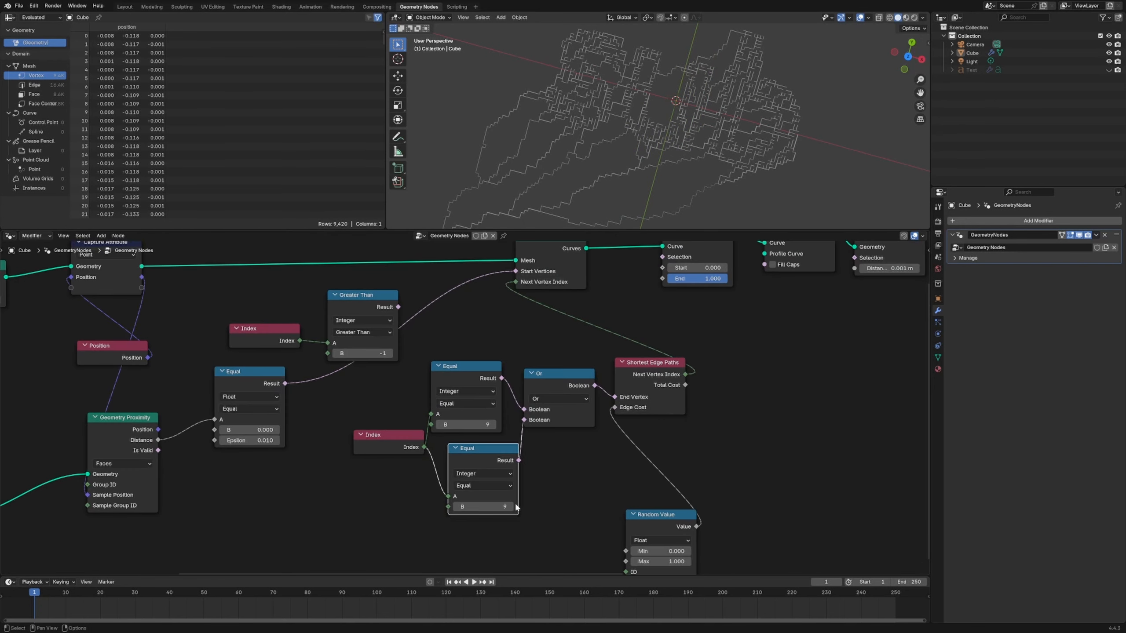
- Set B to 148 on the duplicated Equal node and 249 on the original integer Equal node
{"action": "mouse_move", "coordinate": [508, 507]}
{"action": "left_mouse_down"}
{"action": "mouse_move", "coordinate": [541, 507]}
{"action": "mouse_move", "coordinate": [485, 507]}
{"action": "mouse_move", "coordinate": [501, 507]}
{"action": "left_mouse_up"}
{"action": "scroll", "coordinate": [669, 174], "scroll_direction": "down", "scroll_amount": 5}
{"action": "left_click_drag", "start_coordinate": [478, 425], "coordinate": [455, 425]}
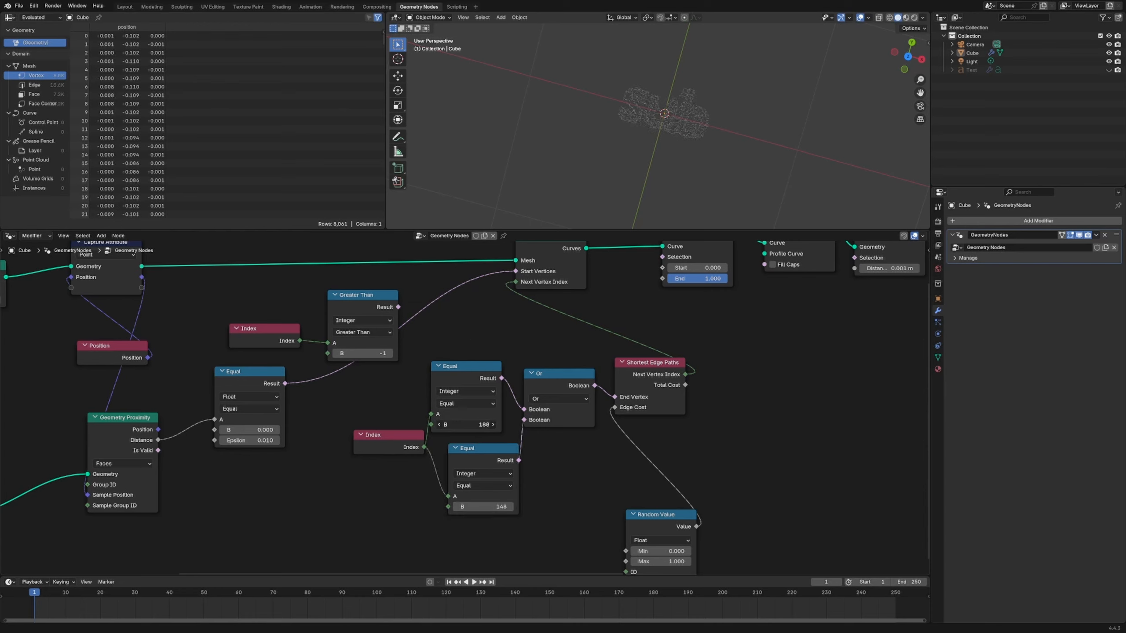
{"action": "left_click_drag", "start_coordinate": [479, 425], "coordinate": [476, 425]}
- Try different start values on the Trim Curve node to preview trimming of the paths
{"action": "scroll", "coordinate": [718, 130], "scroll_direction": "down", "scroll_amount": 3}
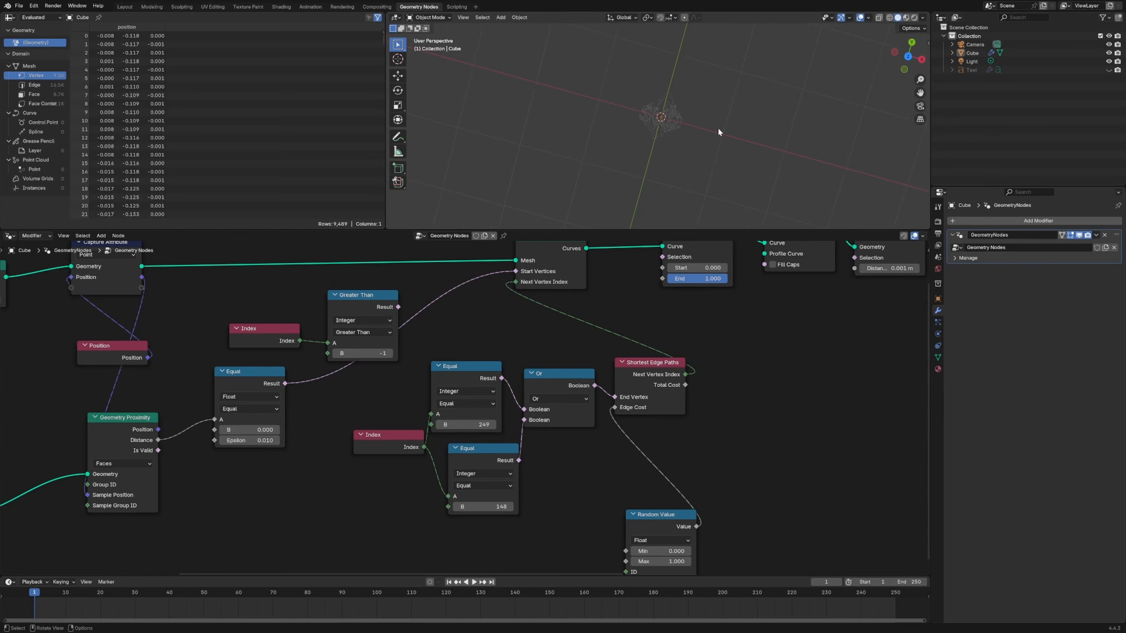
{"action": "middle_click_drag", "start_coordinate": [718, 130], "coordinate": [626, 220]}
{"action": "scroll", "coordinate": [627, 172], "scroll_direction": "up", "scroll_amount": 6}
{"action": "scroll", "coordinate": [626, 219], "scroll_direction": "up", "scroll_amount": 2}
{"action": "middle_click_drag", "start_coordinate": [680, 268], "coordinate": [492, 396]}
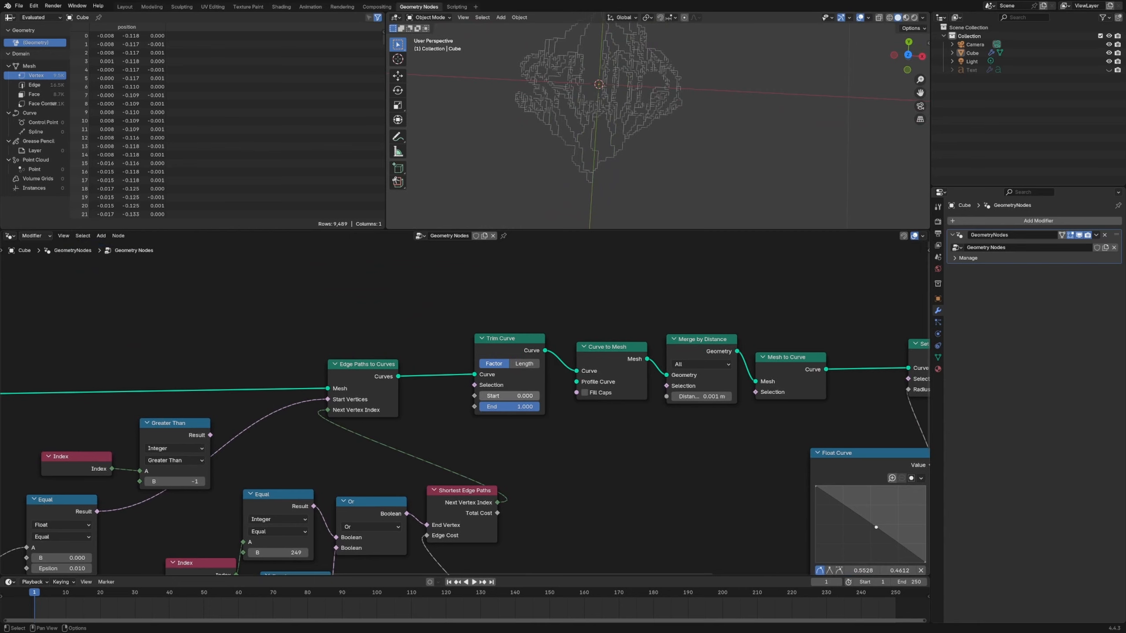
{"action": "left_click_drag", "start_coordinate": [510, 395], "coordinate": [478, 395]}
- Rearrange the nodes before Edge Paths to Curves, moving Object Info and Geometry Proximity away from the float Equal node
{"action": "middle_click_drag", "start_coordinate": [487, 474], "coordinate": [792, 332]}
{"action": "scroll", "coordinate": [661, 178], "scroll_direction": "up", "scroll_amount": 1}
{"action": "scroll", "coordinate": [792, 332], "scroll_direction": "down", "scroll_amount": 5}
{"action": "left_click_drag", "start_coordinate": [448, 344], "coordinate": [435, 332]}
{"action": "left_click_drag", "start_coordinate": [450, 294], "coordinate": [434, 295]}
{"action": "left_click_drag", "start_coordinate": [362, 294], "coordinate": [339, 285]}
{"action": "left_click_drag", "start_coordinate": [249, 296], "coordinate": [217, 296]}
{"action": "left_click_drag", "start_coordinate": [423, 299], "coordinate": [392, 297]}
{"action": "left_click_drag", "start_coordinate": [432, 411], "coordinate": [429, 403]}
{"action": "left_click_drag", "start_coordinate": [536, 365], "coordinate": [559, 382]}
{"action": "left_click_drag", "start_coordinate": [432, 404], "coordinate": [433, 403]}
{"action": "left_click_drag", "start_coordinate": [259, 394], "coordinate": [445, 518]}
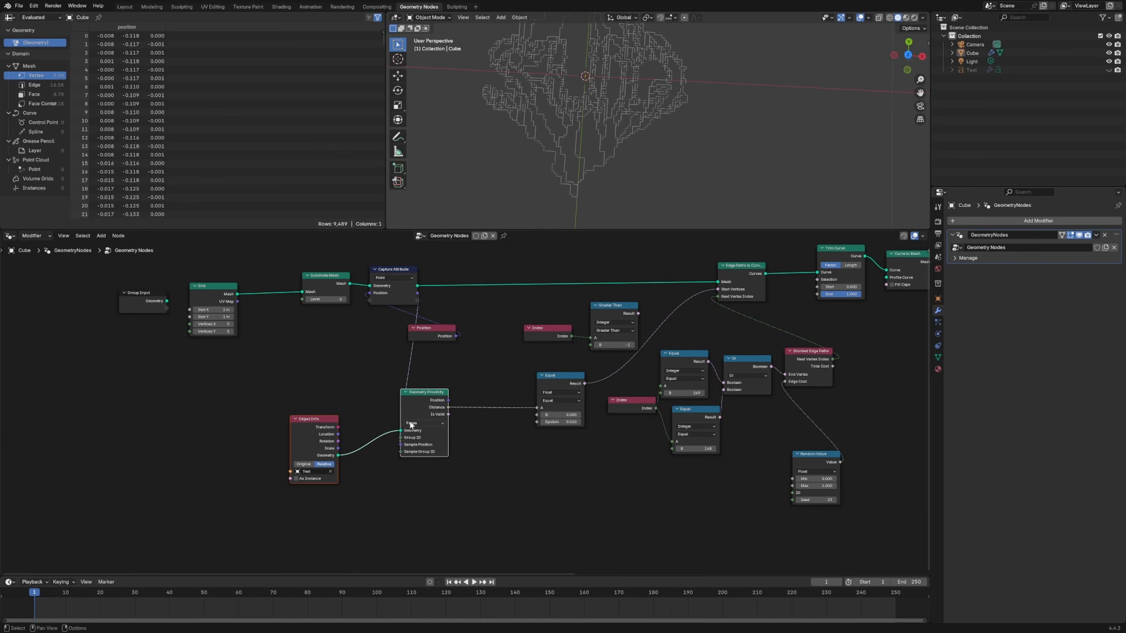
{"action": "left_click_drag", "start_coordinate": [413, 393], "coordinate": [323, 403]}
- Add a Wave Texture node below the float Equal node and connect the Geometry Proximity distance to its Vector input
{"action": "left_click", "coordinate": [516, 474]}
{"action": "key", "text": "shift+a"}
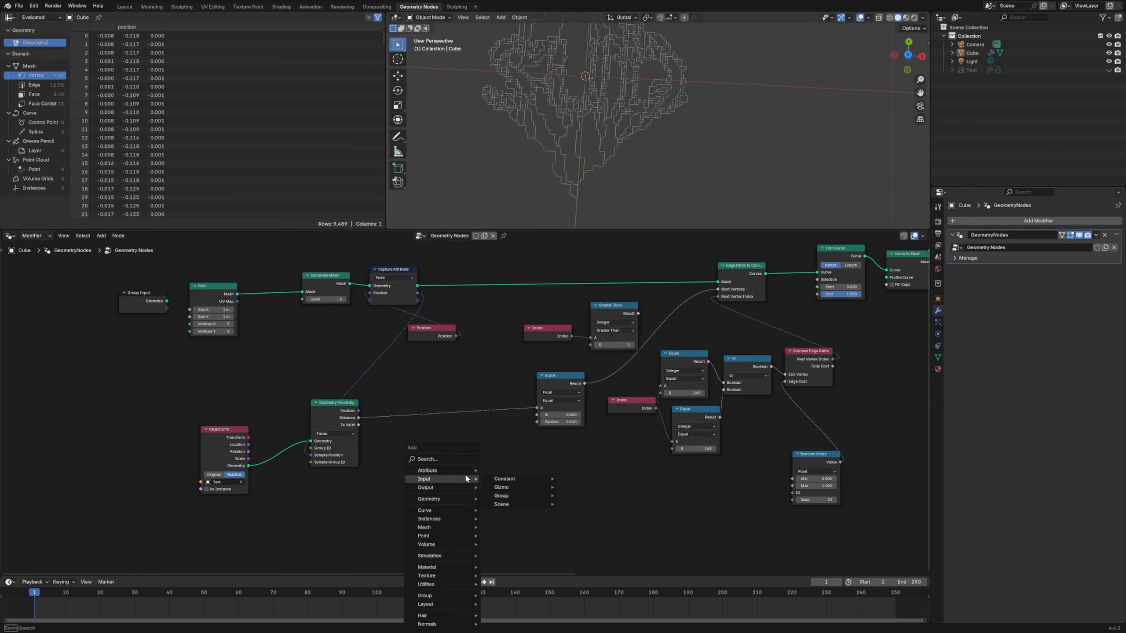
{"action": "type", "text": "wave"}
{"action": "key", "text": "Return"}
{"action": "left_click", "coordinate": [464, 475]}
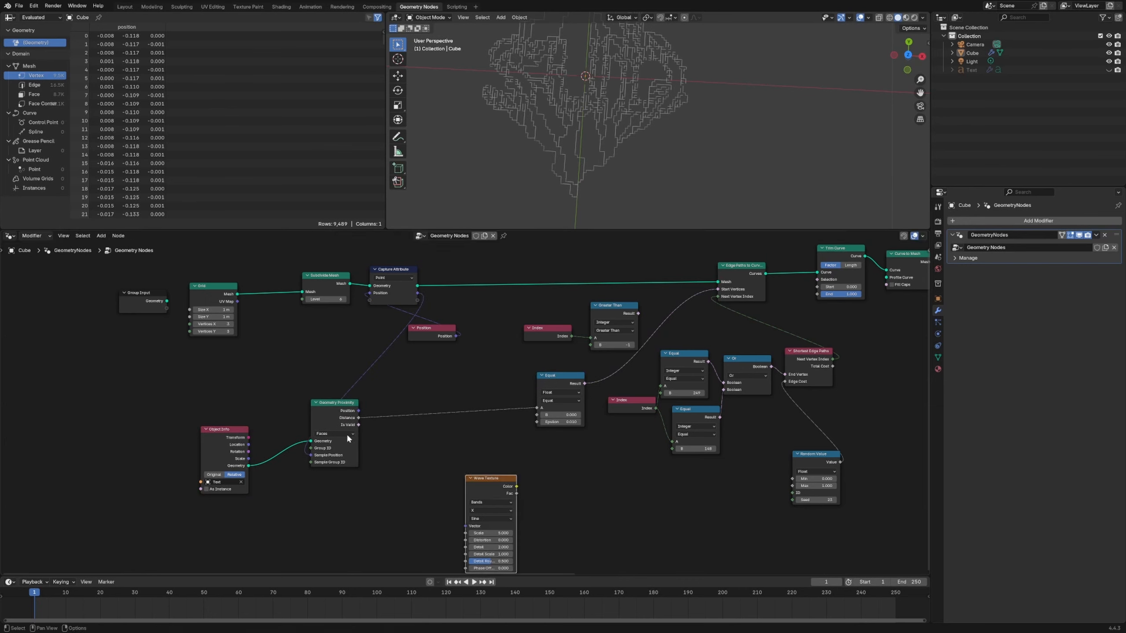
{"action": "left_click_drag", "start_coordinate": [358, 417], "coordinate": [465, 526]}
{"action": "left_click_drag", "start_coordinate": [488, 479], "coordinate": [461, 460]}
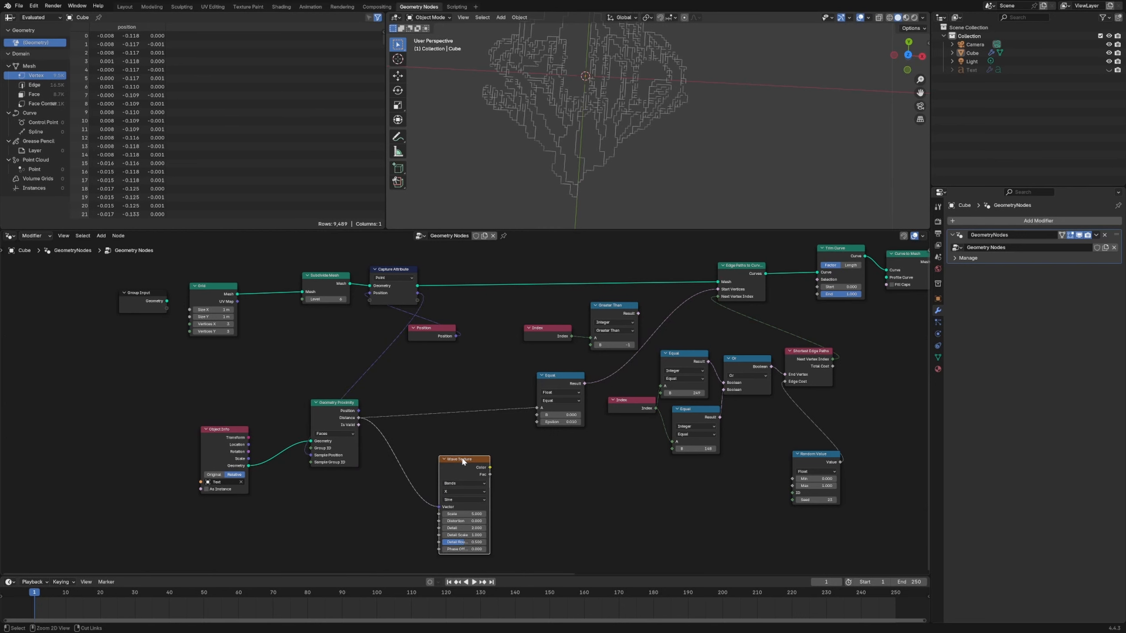
- Preview the Wave Texture on the captured grid geometry through a Viewer, and place the texture node between Geometry Proximity and the float Equal node
{"action": "left_click", "coordinate": [462, 460], "text": "ctrl+shift"}
{"action": "middle_click_drag", "start_coordinate": [486, 316], "coordinate": [463, 374]}
{"action": "left_click", "coordinate": [376, 330], "text": "ctrl+shift"}
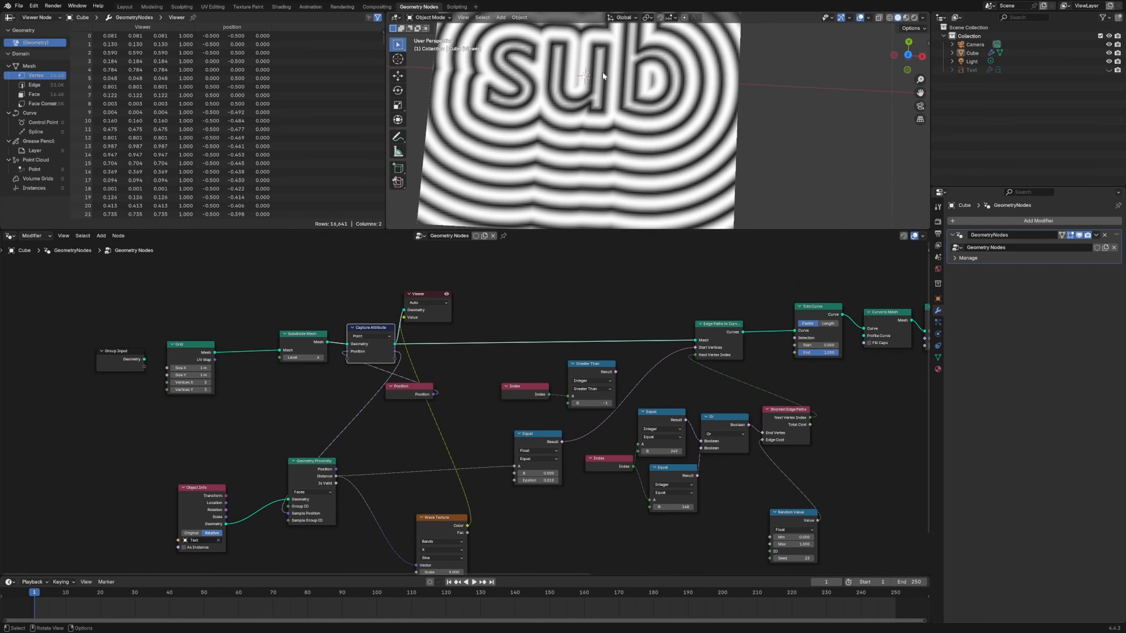
{"action": "scroll", "coordinate": [603, 76], "scroll_direction": "down", "scroll_amount": 5}
{"action": "left_click_drag", "start_coordinate": [442, 520], "coordinate": [443, 442]}
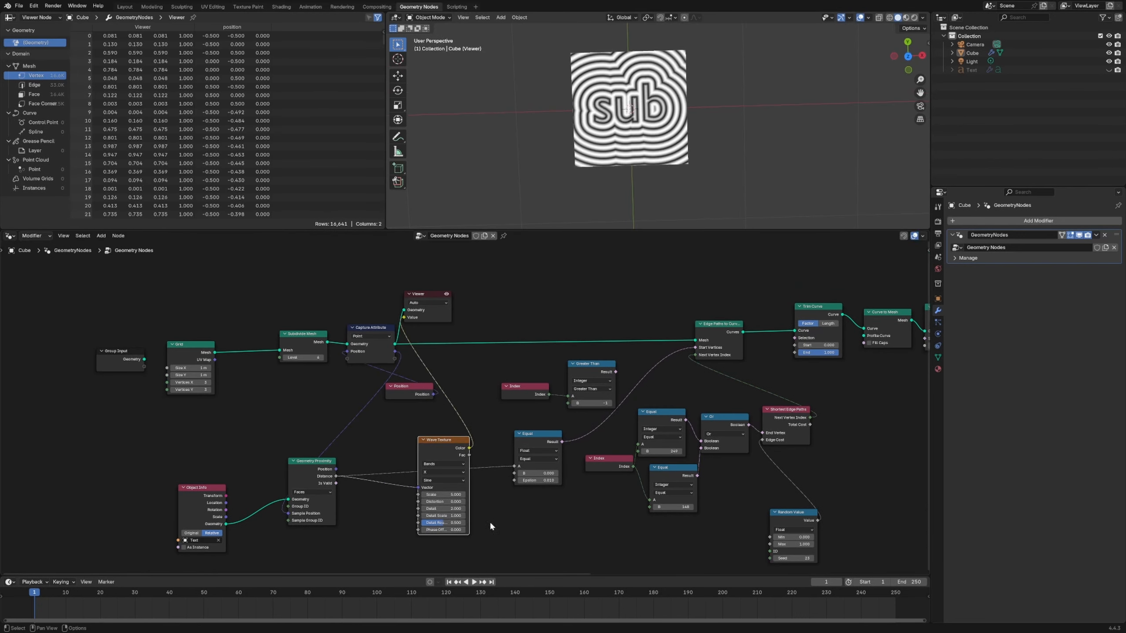
- Set the Wave Texture scale to 1 and vary its phase offset to preview the bands around the text
{"action": "scroll", "coordinate": [489, 522], "scroll_direction": "up", "scroll_amount": 2}
{"action": "left_click", "coordinate": [451, 545]}
{"action": "type", "text": "1"}
{"action": "key", "text": "Return"}
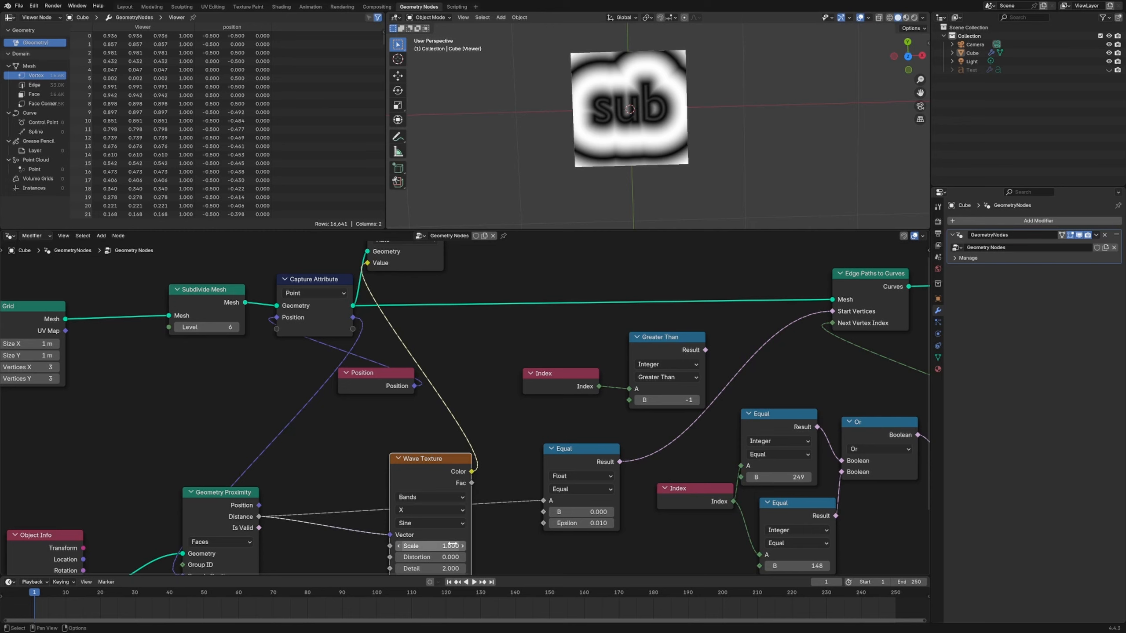
{"action": "scroll", "coordinate": [452, 546], "scroll_direction": "down", "scroll_amount": 3}
{"action": "left_click_drag", "start_coordinate": [415, 547], "coordinate": [511, 524]}
{"action": "scroll", "coordinate": [467, 539], "scroll_direction": "up", "scroll_amount": 2}
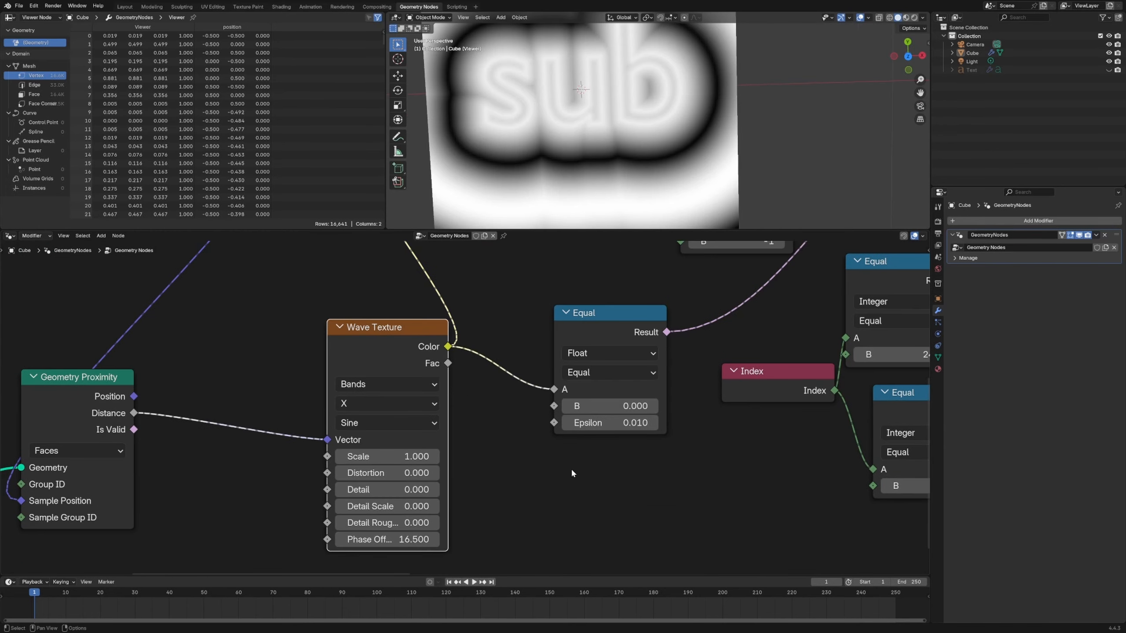
- Connect the Wave Texture color to input A of the float Equal node and delete the Viewer
{"action": "scroll", "coordinate": [571, 468], "scroll_direction": "down", "scroll_amount": 2}
{"action": "middle_click_drag", "start_coordinate": [571, 468], "coordinate": [283, 557]}
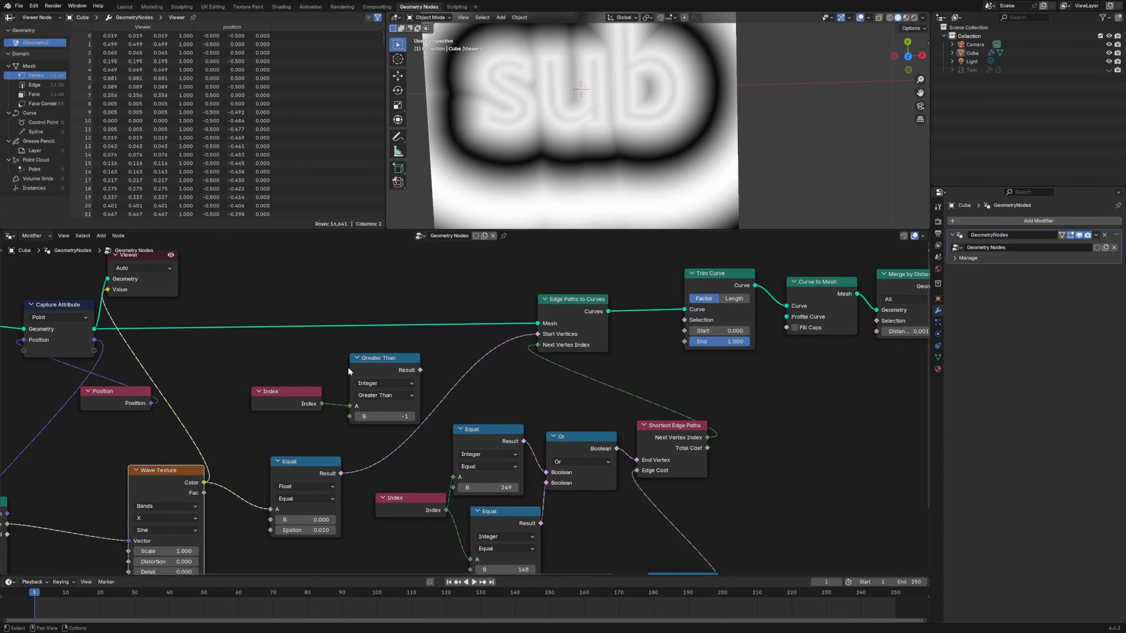
{"action": "left_click", "coordinate": [171, 295]}
{"action": "key", "text": "x"}
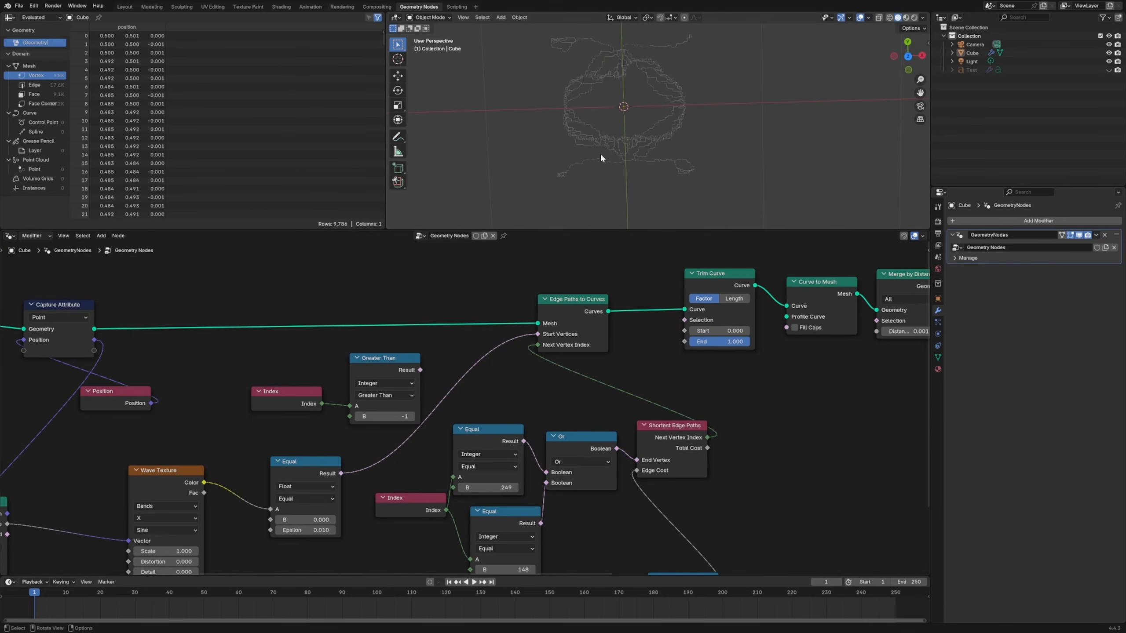
- Raise the Wave Texture phase offset to about 44.3 and inspect the resulting paths in the viewport
{"action": "middle_click_drag", "start_coordinate": [419, 435], "coordinate": [521, 336]}
{"action": "scroll", "coordinate": [475, 407], "scroll_direction": "up", "scroll_amount": 2}
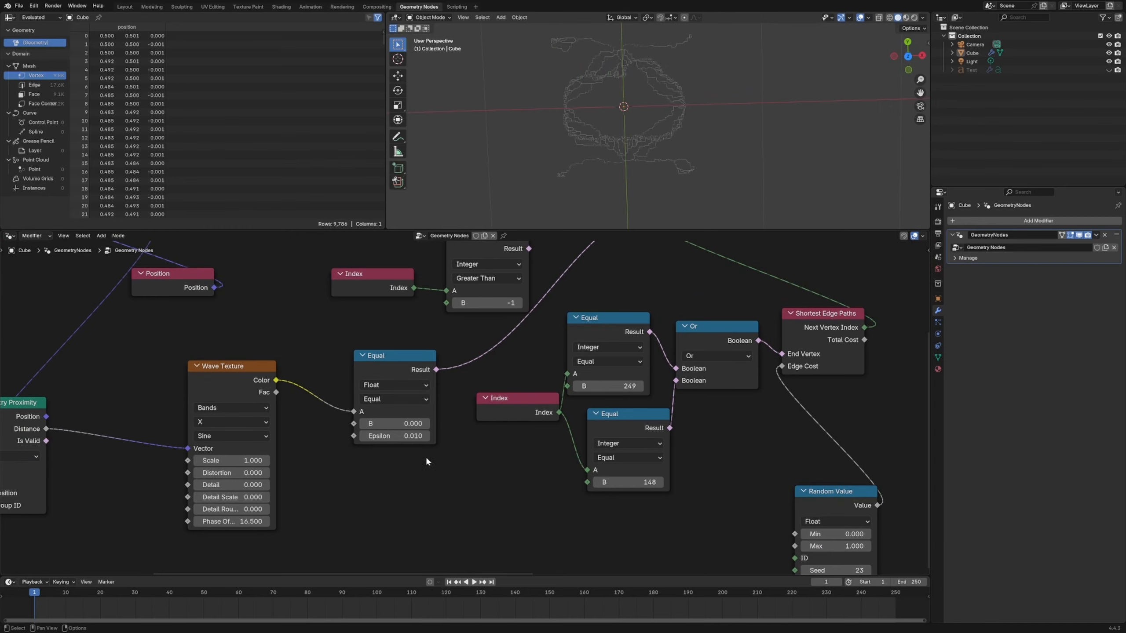
{"action": "middle_click_drag", "start_coordinate": [326, 474], "coordinate": [473, 467]}
{"action": "left_click_drag", "start_coordinate": [382, 515], "coordinate": [754, 515]}
{"action": "scroll", "coordinate": [639, 151], "scroll_direction": "up", "scroll_amount": 3}
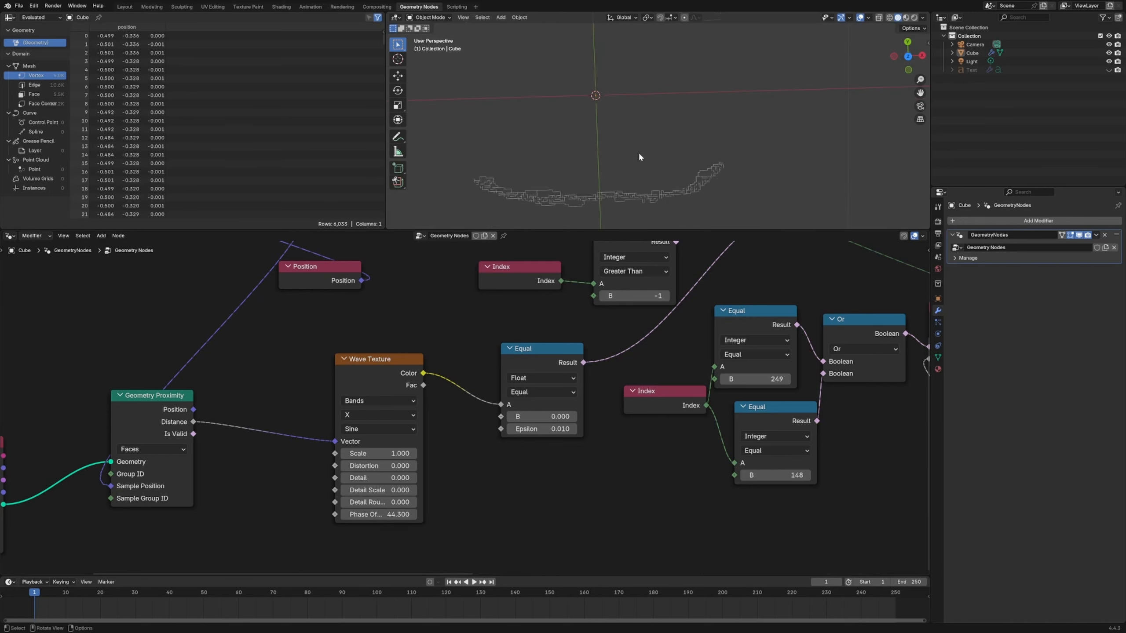
{"action": "mouse_move", "coordinate": [599, 133]}
{"action": "middle_mouse_down"}
{"action": "mouse_move", "coordinate": [619, 148]}
{"action": "mouse_move", "coordinate": [609, 133]}
{"action": "middle_mouse_up"}
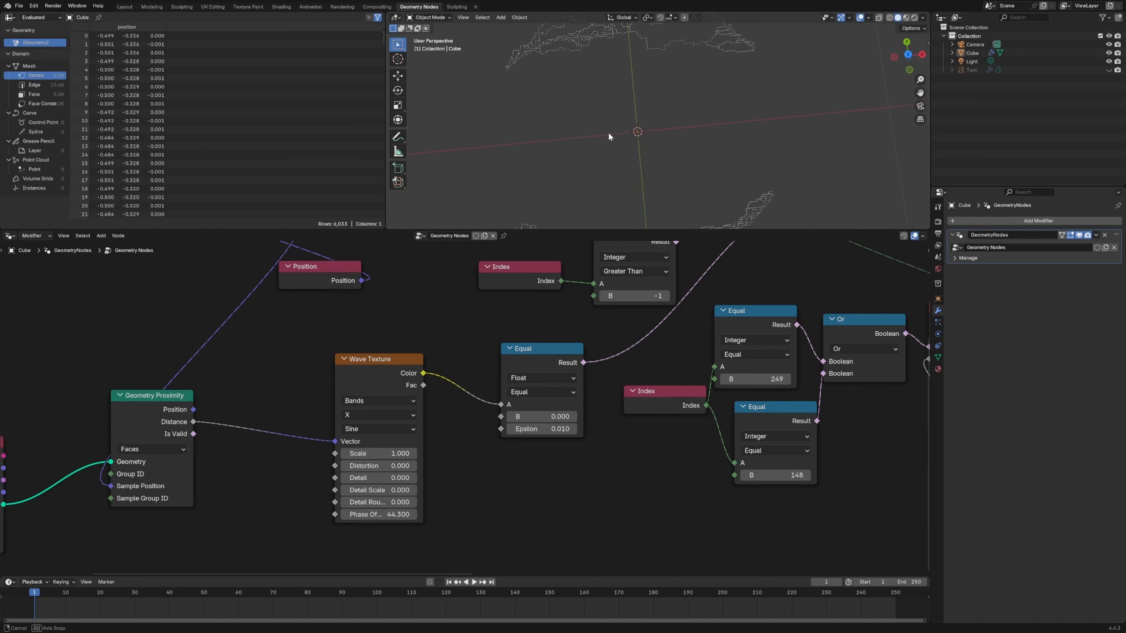
{"action": "middle_click_drag", "start_coordinate": [723, 140], "coordinate": [705, 156]}
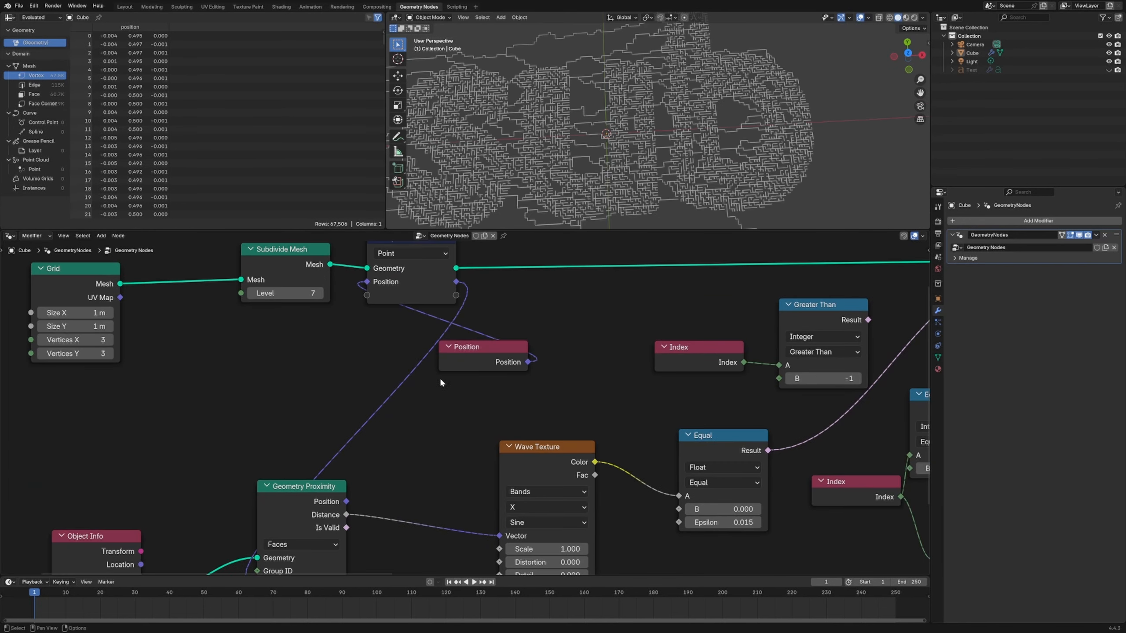
- Duplicate the float Equal node below the original and connect the Geometry Proximity distance to its A input
{"action": "scroll", "coordinate": [421, 386], "scroll_direction": "down", "scroll_amount": 3}
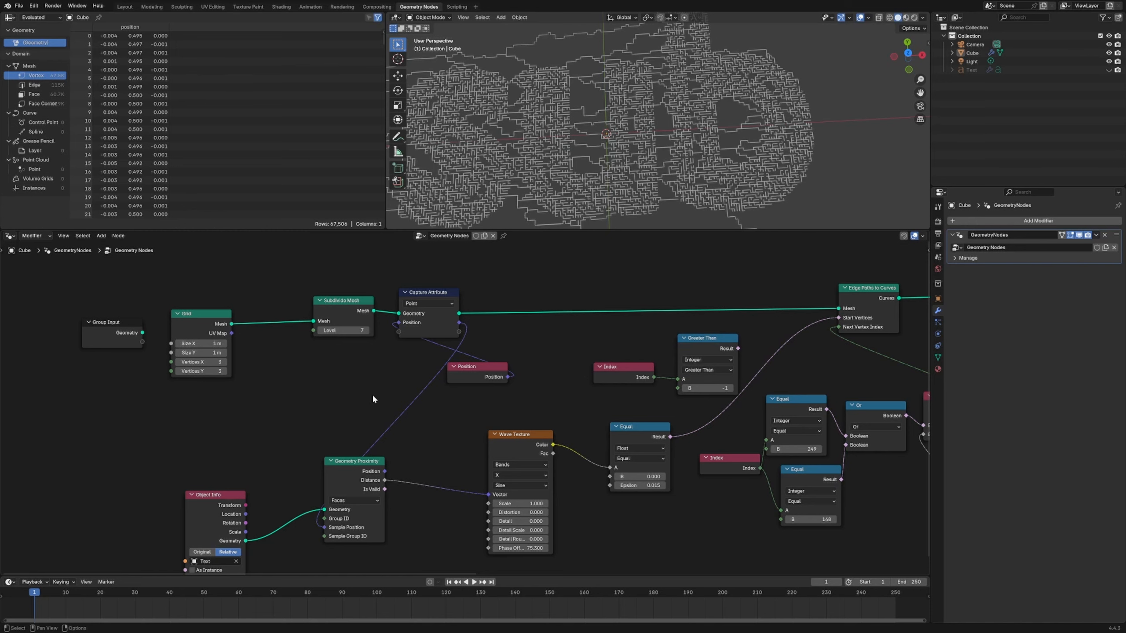
{"action": "middle_click_drag", "start_coordinate": [470, 432], "coordinate": [431, 400]}
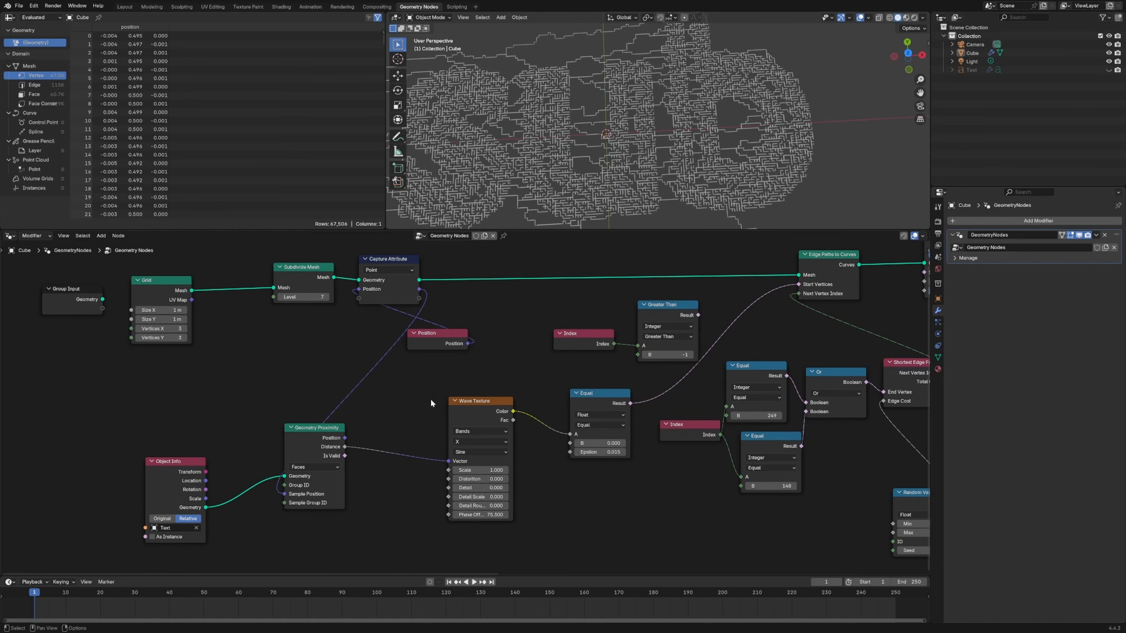
{"action": "left_click_drag", "start_coordinate": [458, 406], "coordinate": [457, 403]}
{"action": "left_click", "coordinate": [608, 401]}
{"action": "key", "text": "shift+d"}
{"action": "left_click", "coordinate": [596, 520]}
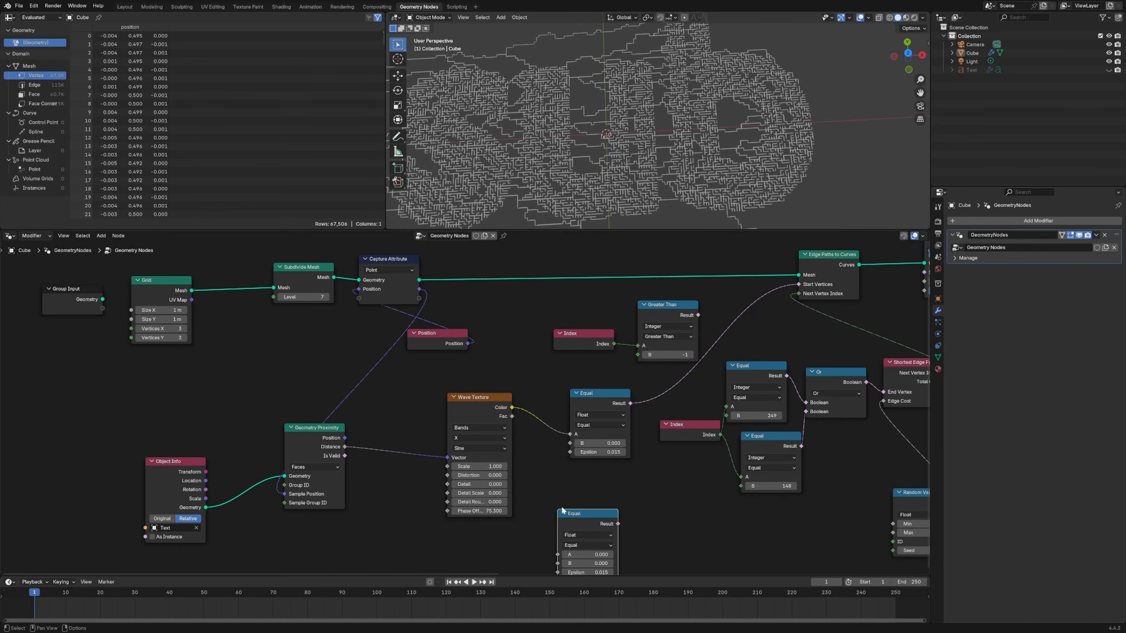
{"action": "middle_click_drag", "start_coordinate": [563, 511], "coordinate": [563, 412]}
{"action": "left_click_drag", "start_coordinate": [345, 348], "coordinate": [559, 456]}
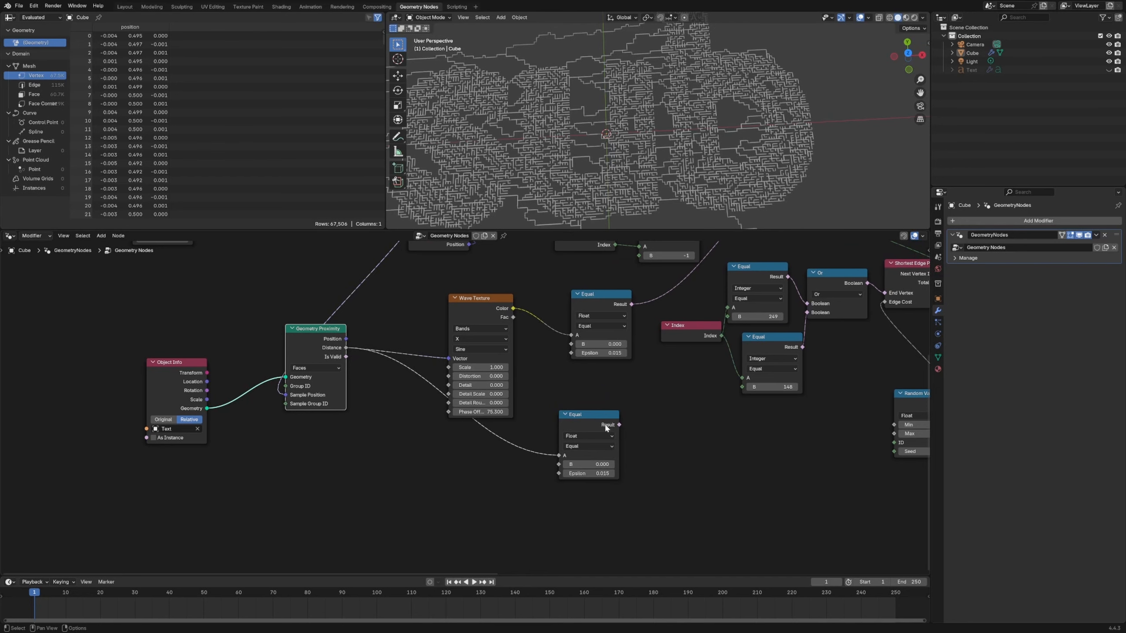
- Preview the duplicated float Equal result on the Capture Attribute geometry through a Viewer placed clear of the other nodes
{"action": "left_click", "coordinate": [568, 415], "text": "ctrl+shift"}
{"action": "middle_click_drag", "start_coordinate": [539, 342], "coordinate": [522, 527]}
{"action": "scroll", "coordinate": [459, 368], "scroll_direction": "down", "scroll_amount": 3}
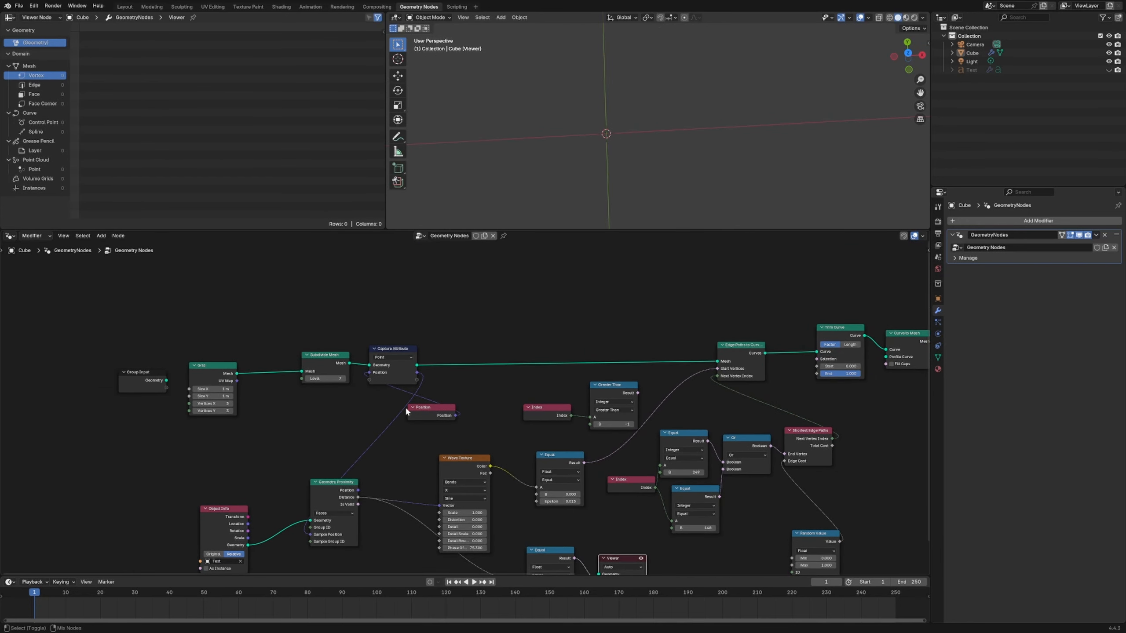
{"action": "left_click", "coordinate": [394, 351], "text": "ctrl+shift"}
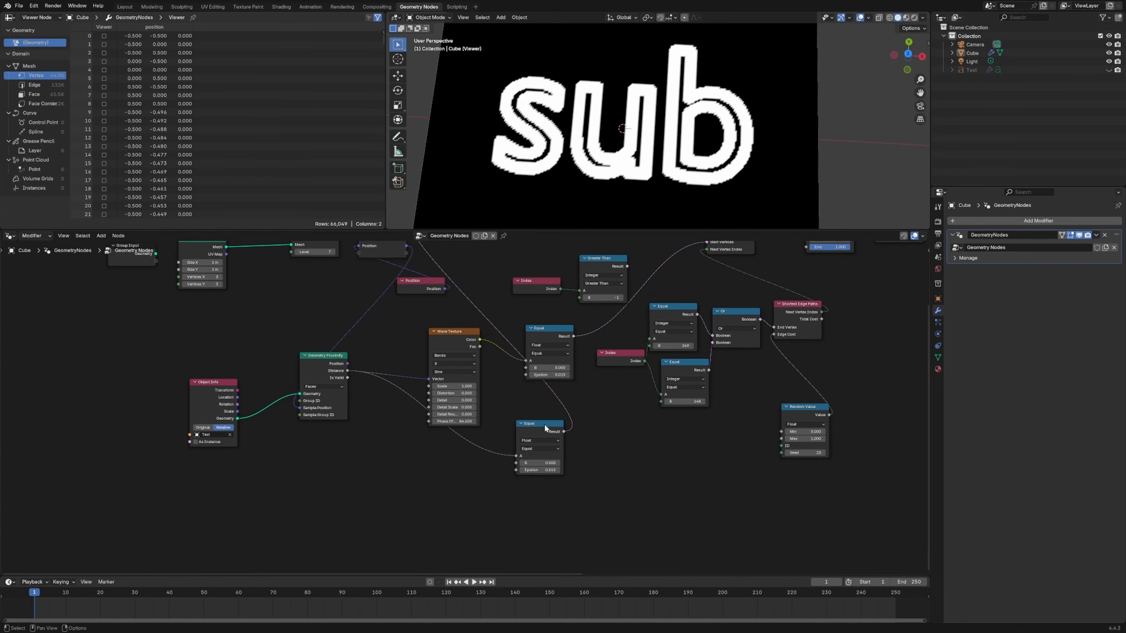
{"action": "left_click_drag", "start_coordinate": [545, 428], "coordinate": [512, 457]}
{"action": "middle_click_drag", "start_coordinate": [548, 451], "coordinate": [499, 462]}
{"action": "middle_click_drag", "start_coordinate": [558, 443], "coordinate": [538, 481]}
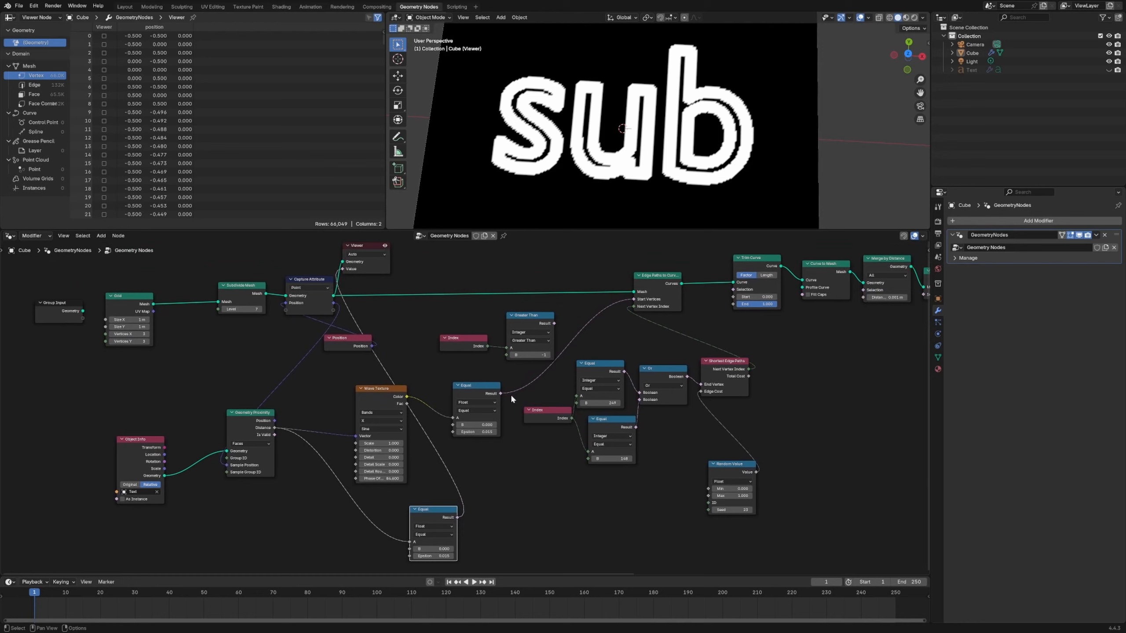
{"action": "left_click_drag", "start_coordinate": [375, 266], "coordinate": [456, 268]}
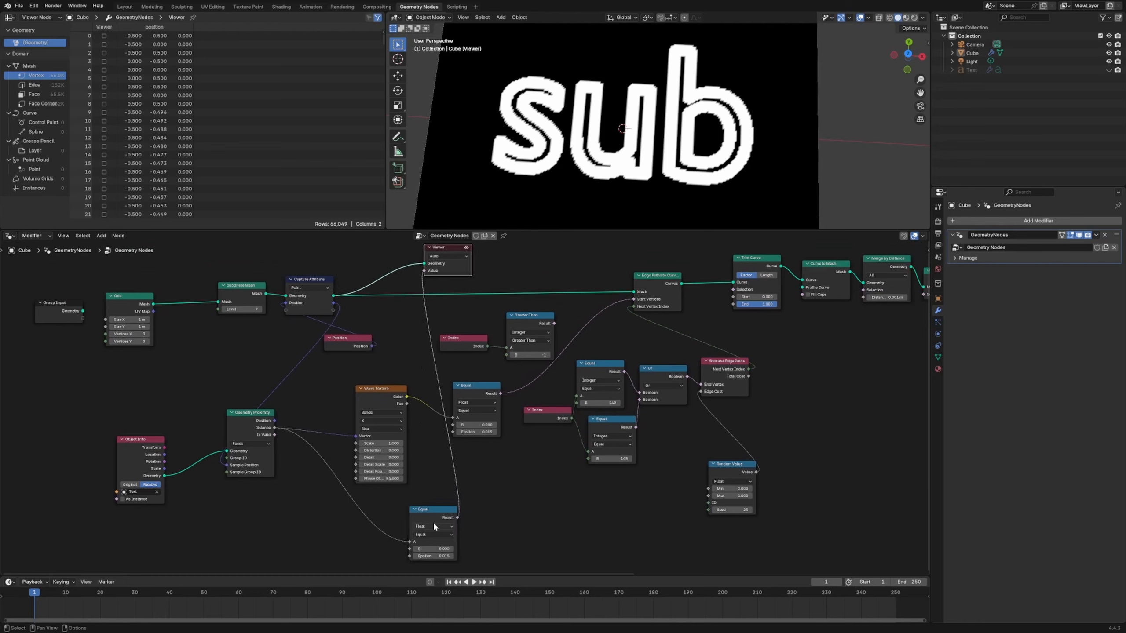
- Add a Map Range node, feed the Geometry Proximity distance into its Value input, and preview its result in the Viewer
{"action": "left_click", "coordinate": [512, 494]}
{"action": "key", "text": "shift+a"}
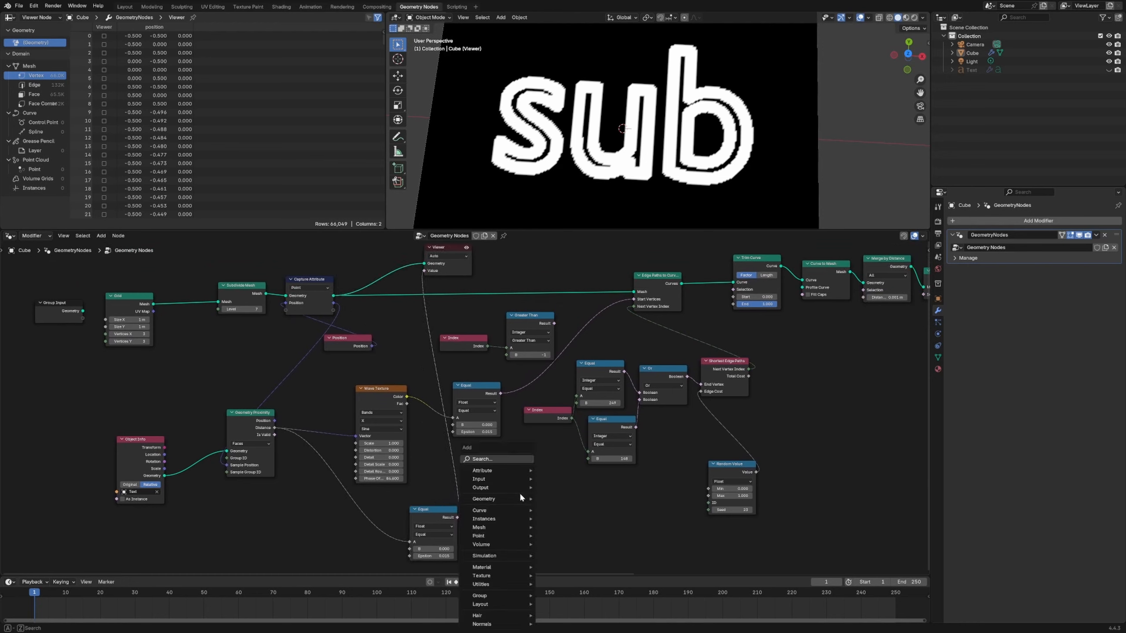
{"action": "type", "text": "map"}
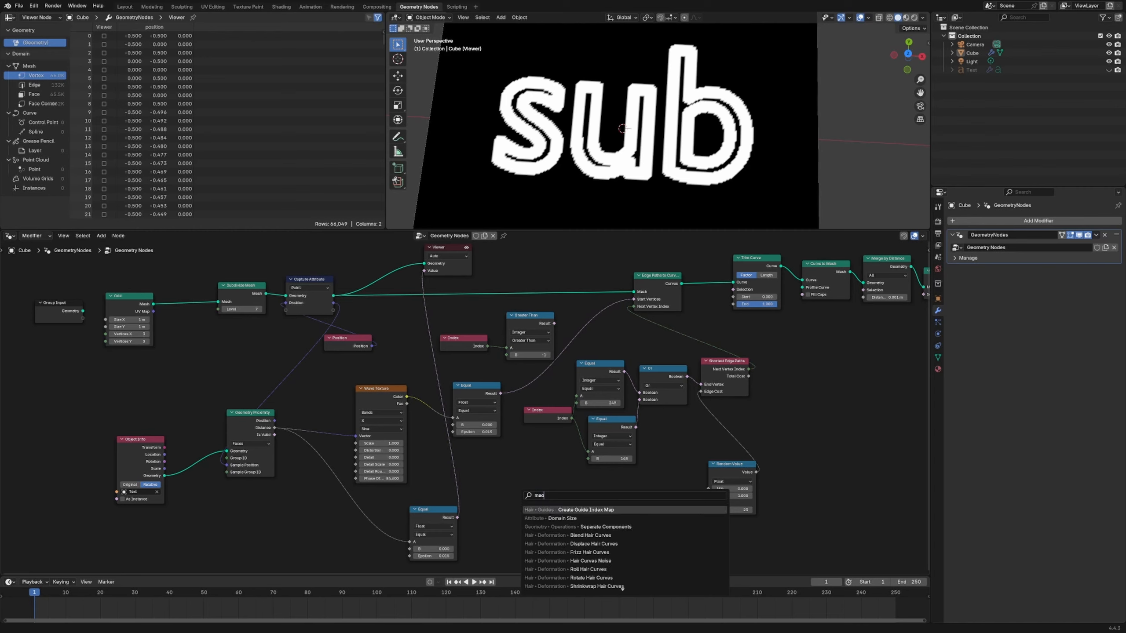
{"action": "key", "text": "Return"}
{"action": "left_click", "coordinate": [527, 499]}
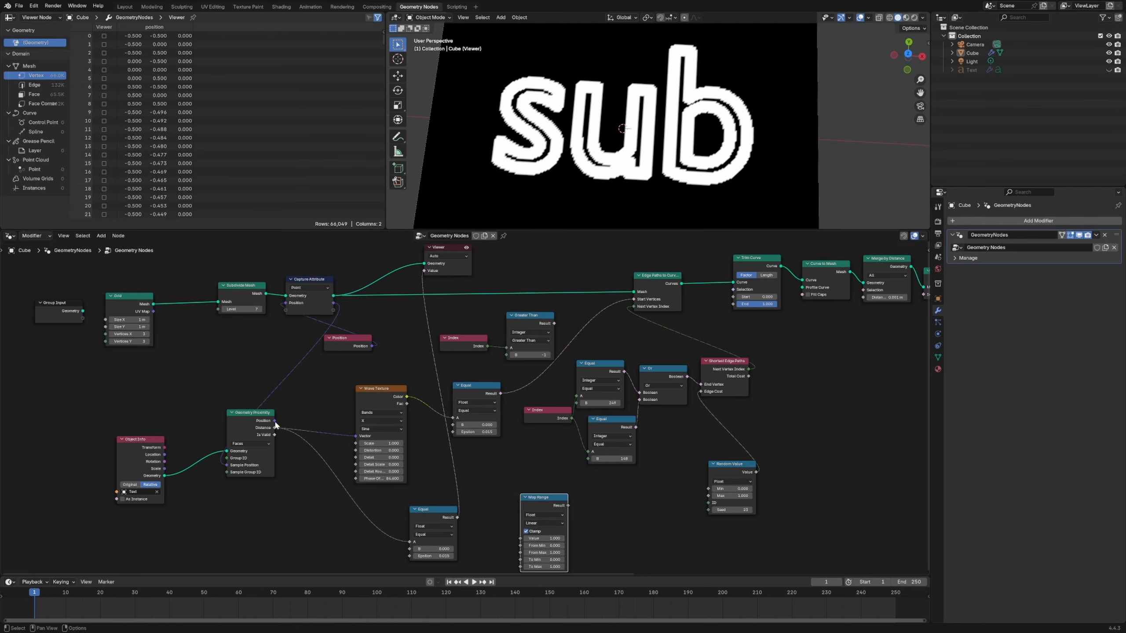
{"action": "left_click_drag", "start_coordinate": [275, 428], "coordinate": [522, 541]}
{"action": "left_click", "coordinate": [540, 503], "text": "ctrl+shift"}
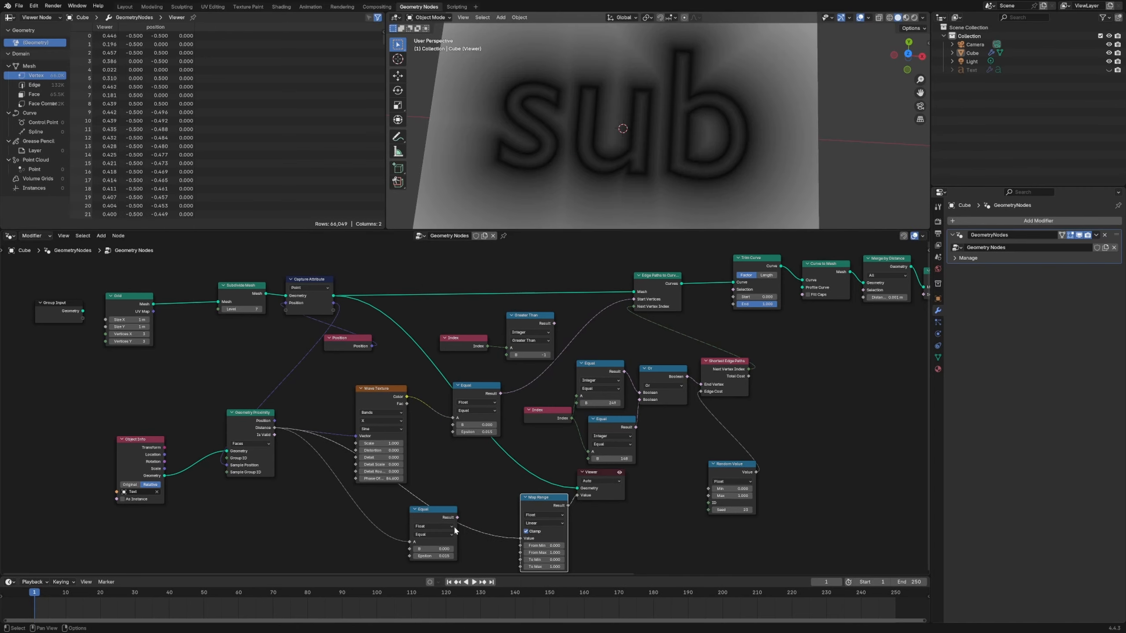
- Delete the duplicated float Equal node and move the Map Range node below the remaining float Equal node
{"action": "left_click", "coordinate": [454, 525]}
{"action": "key", "text": "x"}
{"action": "left_click_drag", "start_coordinate": [549, 506], "coordinate": [481, 499]}
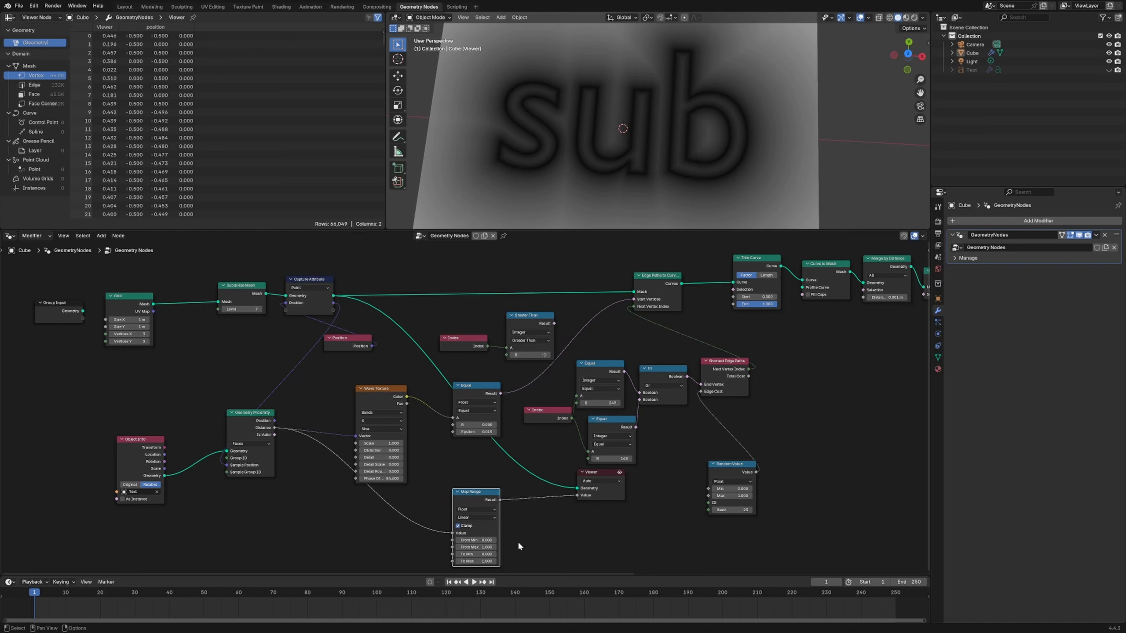
- Invert the Map Range output by setting To Min to 1 and To Max to 0
{"action": "middle_click_drag", "start_coordinate": [518, 545], "coordinate": [516, 524]}
{"action": "left_click", "coordinate": [470, 533]}
{"action": "type", "text": "1"}
{"action": "key", "text": "Return"}
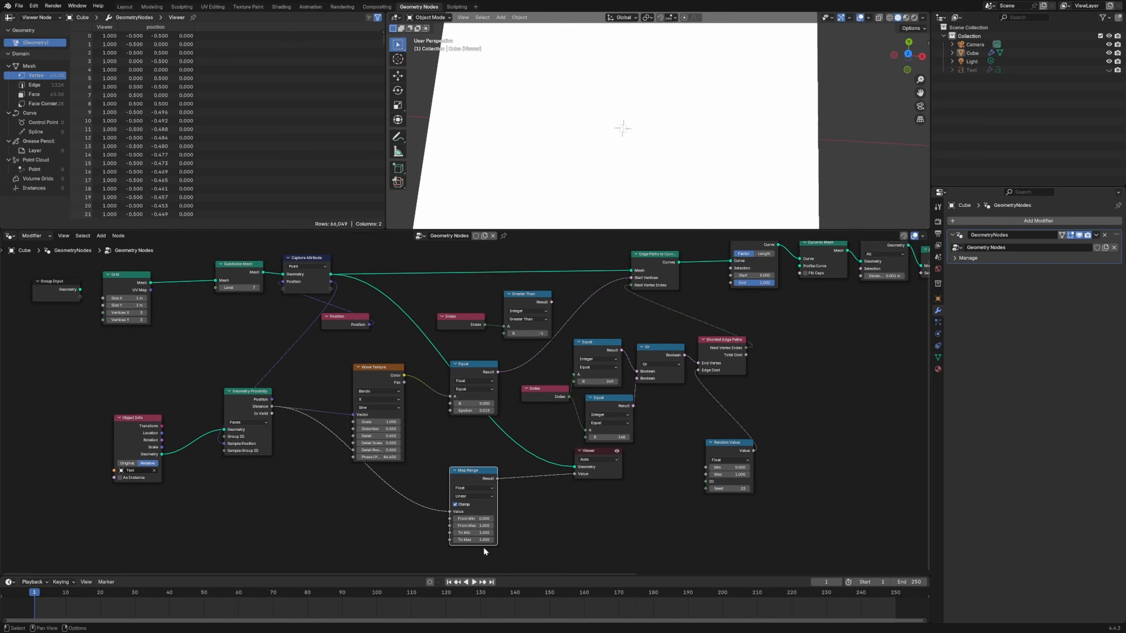
{"action": "left_click", "coordinate": [485, 541]}
{"action": "type", "text": "0"}
{"action": "key", "text": "Return"}
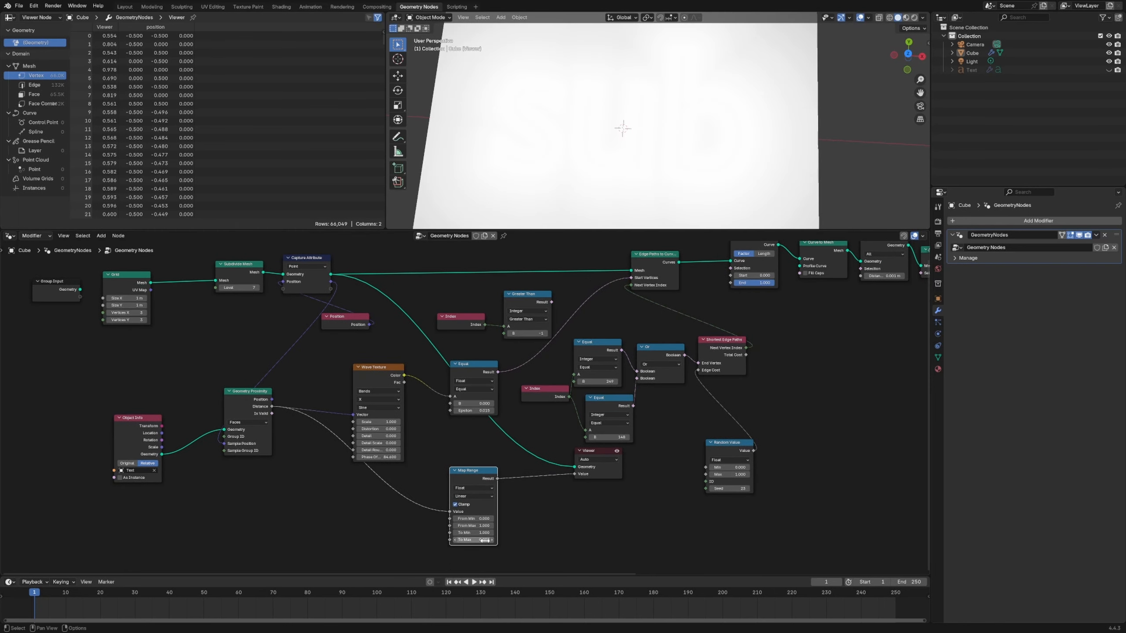
- Lower the Map Range To Max value to -85 to narrow the mask around the text outline
{"action": "left_click_drag", "start_coordinate": [485, 541], "coordinate": [424, 541]}
{"action": "scroll", "coordinate": [485, 512], "scroll_direction": "up", "scroll_amount": 4}
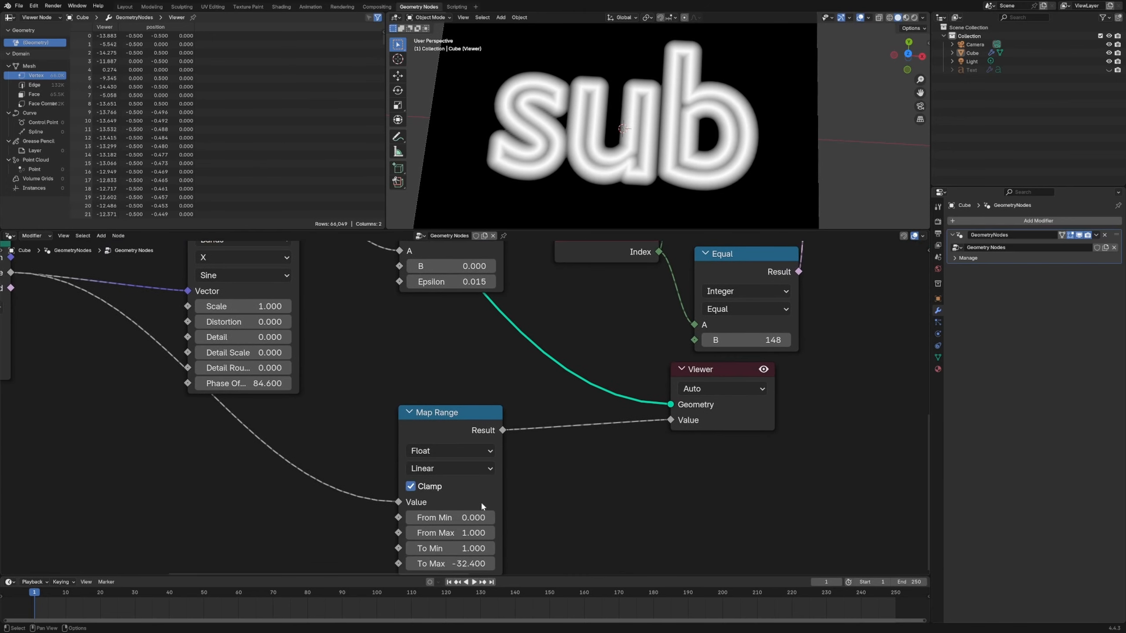
{"action": "middle_click_drag", "start_coordinate": [483, 506], "coordinate": [486, 378]}
{"action": "mouse_move", "coordinate": [453, 436]}
{"action": "left_mouse_down"}
{"action": "mouse_move", "coordinate": [421, 436]}
{"action": "mouse_move", "coordinate": [443, 436]}
{"action": "left_mouse_up"}
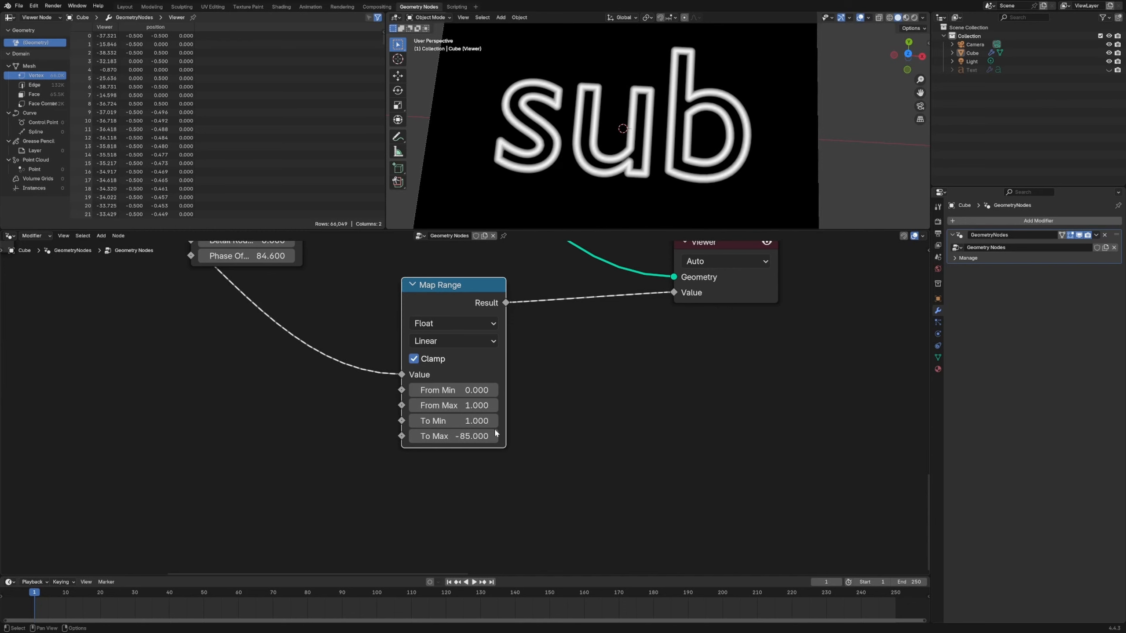
- Delete the Viewer and insert a Store Named Attribute node between Capture Attribute and Edge Paths to Curves
{"action": "scroll", "coordinate": [658, 116], "scroll_direction": "down", "scroll_amount": 3}
{"action": "key", "text": "Home"}
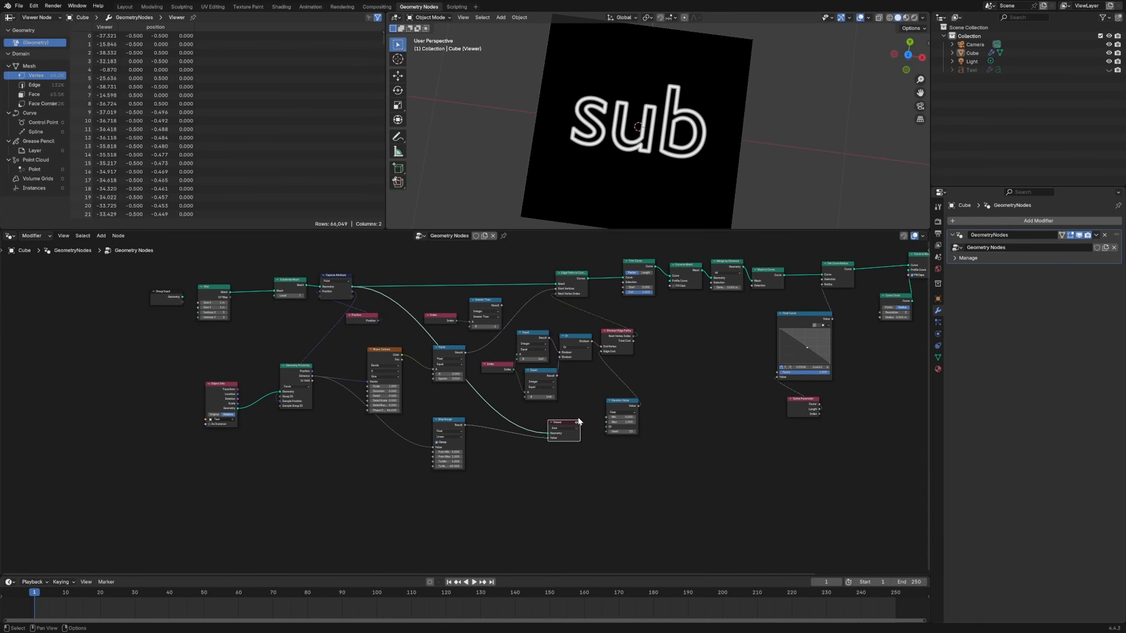
{"action": "key", "text": "x"}
{"action": "key", "text": "shift+a"}
{"action": "type", "text": "c"}
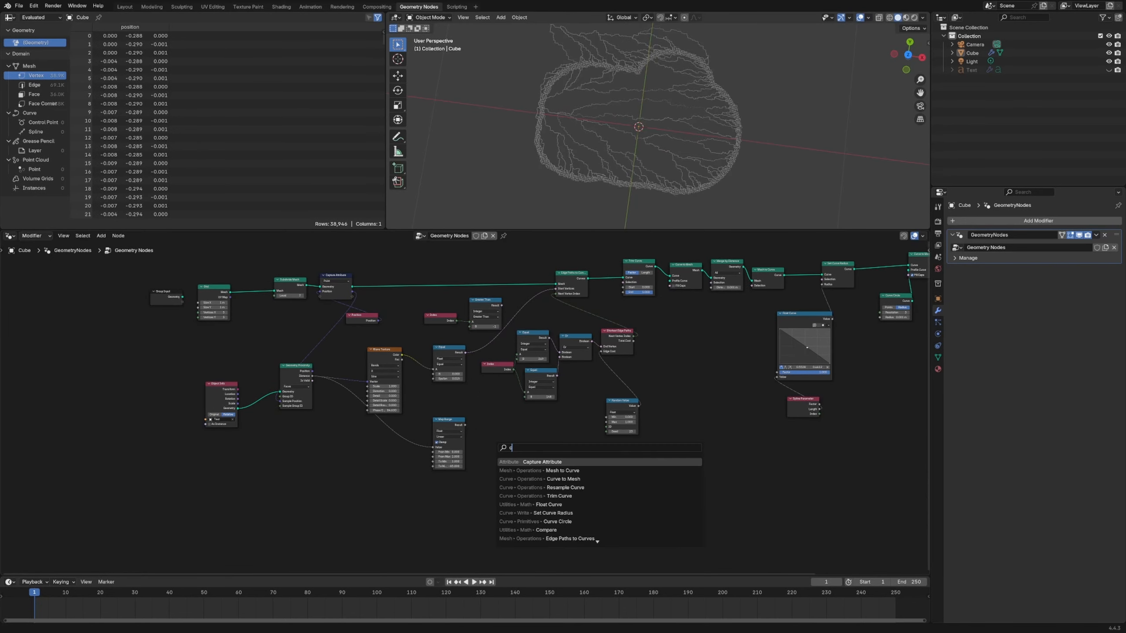
{"action": "key", "text": "BackSpace"}
{"action": "type", "text": "store"}
{"action": "key", "text": "Return"}
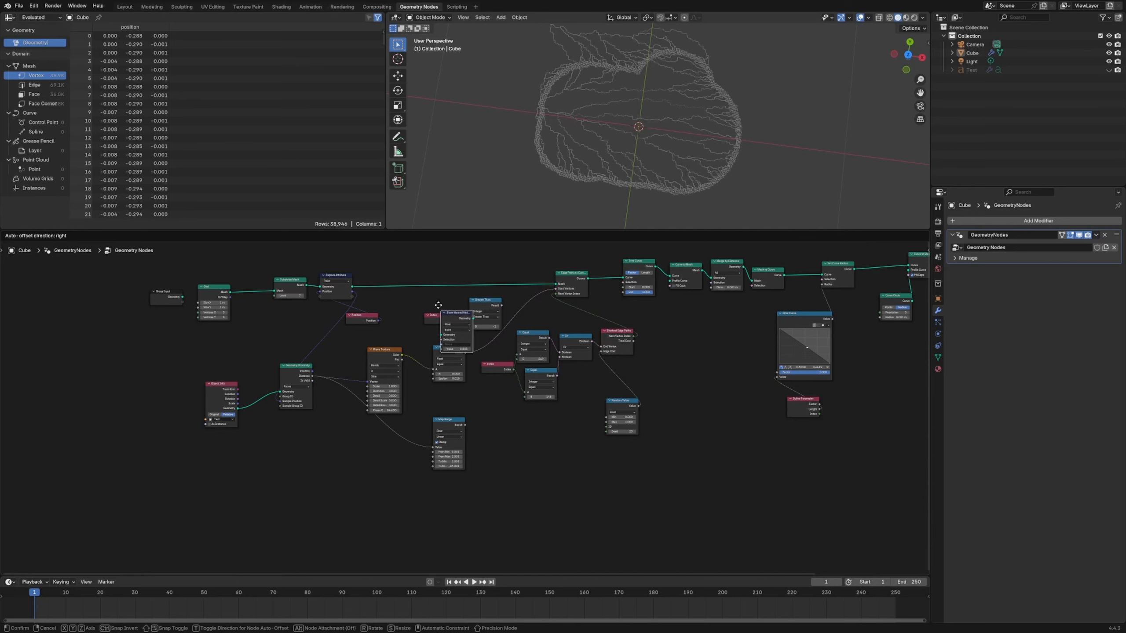
{"action": "left_click", "coordinate": [433, 268]}
- Connect the Map Range result to the Store Named Attribute value and name the attribute "text mask"
{"action": "scroll", "coordinate": [465, 410], "scroll_direction": "up", "scroll_amount": 5}
{"action": "left_click_drag", "start_coordinate": [465, 446], "coordinate": [419, 269]}
{"action": "middle_click_drag", "start_coordinate": [421, 275], "coordinate": [433, 389]}
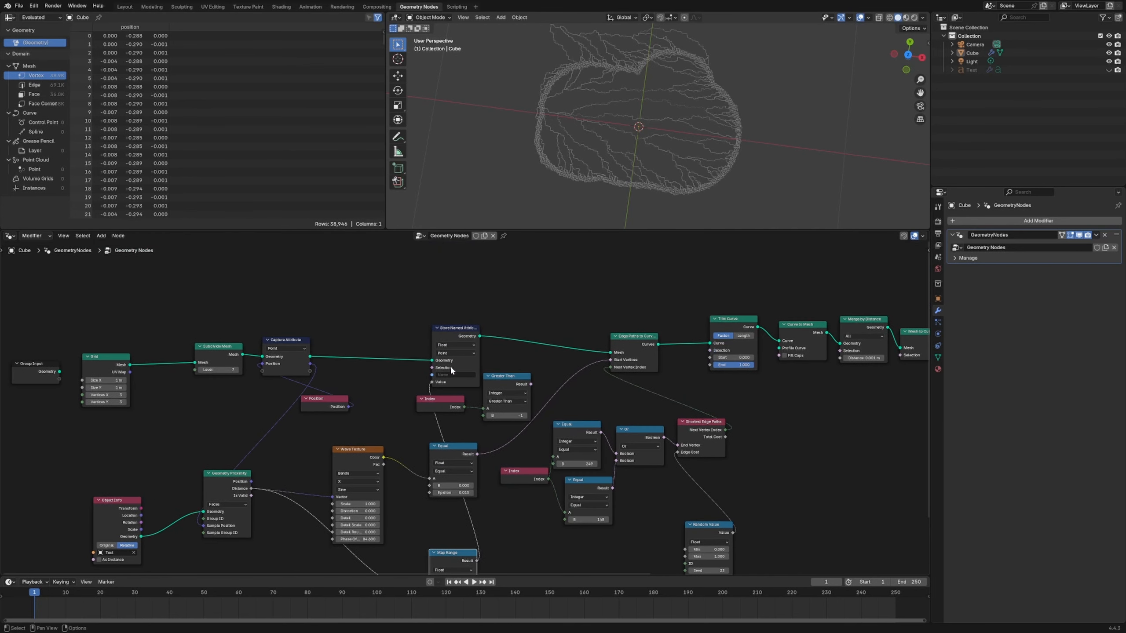
{"action": "left_click", "coordinate": [453, 375]}
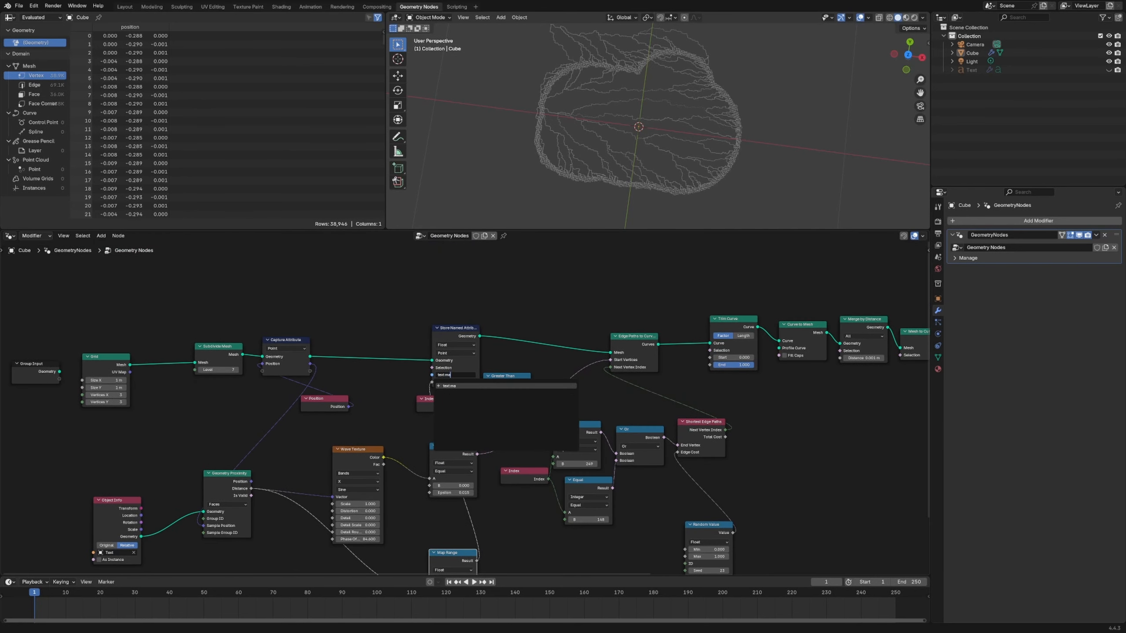
{"action": "key", "text": "Return"}
- Tidy the end of the node tree by repositioning the Float Curve, Spline Parameter, Merge by Distance and first Curve to Mesh nodes
{"action": "scroll", "coordinate": [379, 318], "scroll_direction": "down", "scroll_amount": 3}
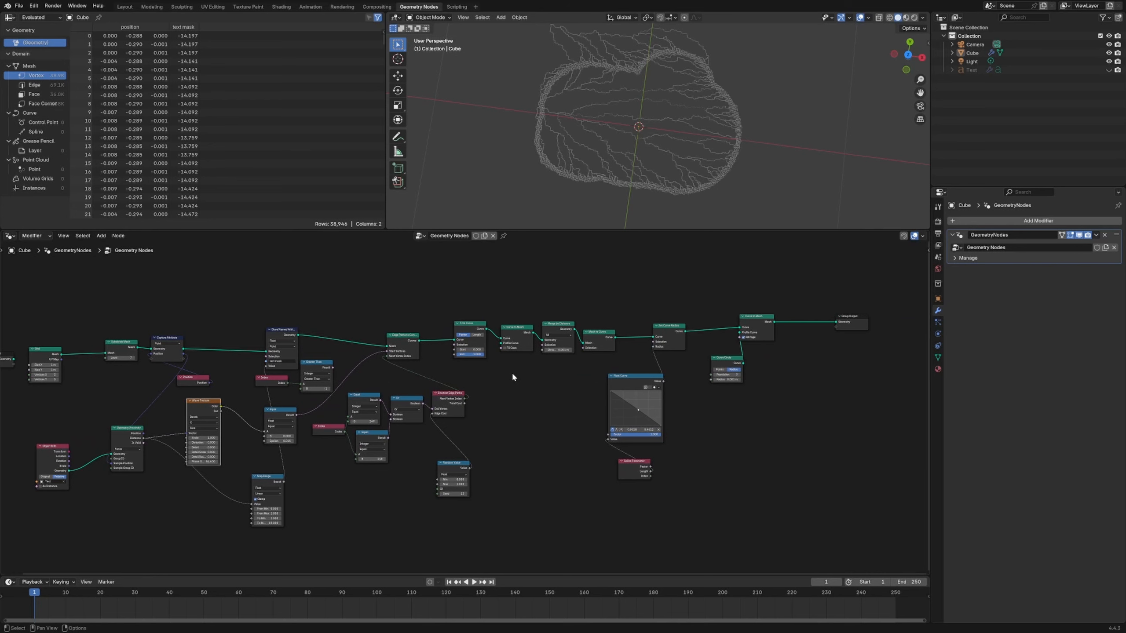
{"action": "middle_click_drag", "start_coordinate": [329, 481], "coordinate": [331, 484]}
{"action": "middle_click_drag", "start_coordinate": [514, 393], "coordinate": [498, 395]}
{"action": "scroll", "coordinate": [498, 394], "scroll_direction": "down", "scroll_amount": 3}
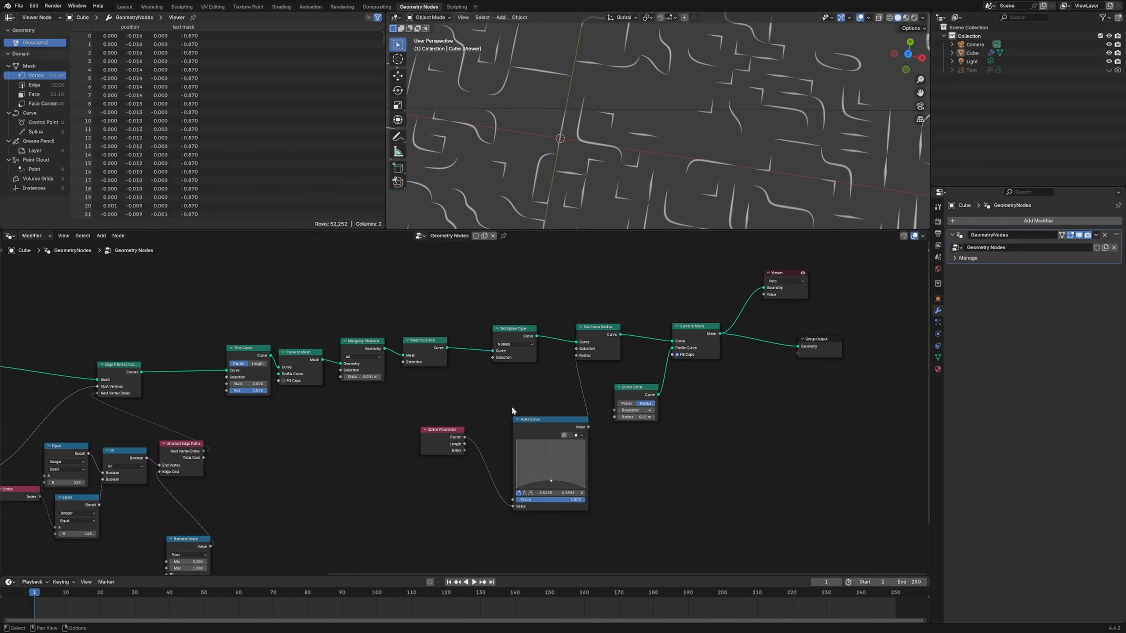
{"action": "left_click_drag", "start_coordinate": [538, 419], "coordinate": [532, 391]}
{"action": "left_click_drag", "start_coordinate": [438, 434], "coordinate": [433, 460]}
{"action": "left_click", "coordinate": [348, 433]}
{"action": "left_click_drag", "start_coordinate": [367, 345], "coordinate": [374, 329]}
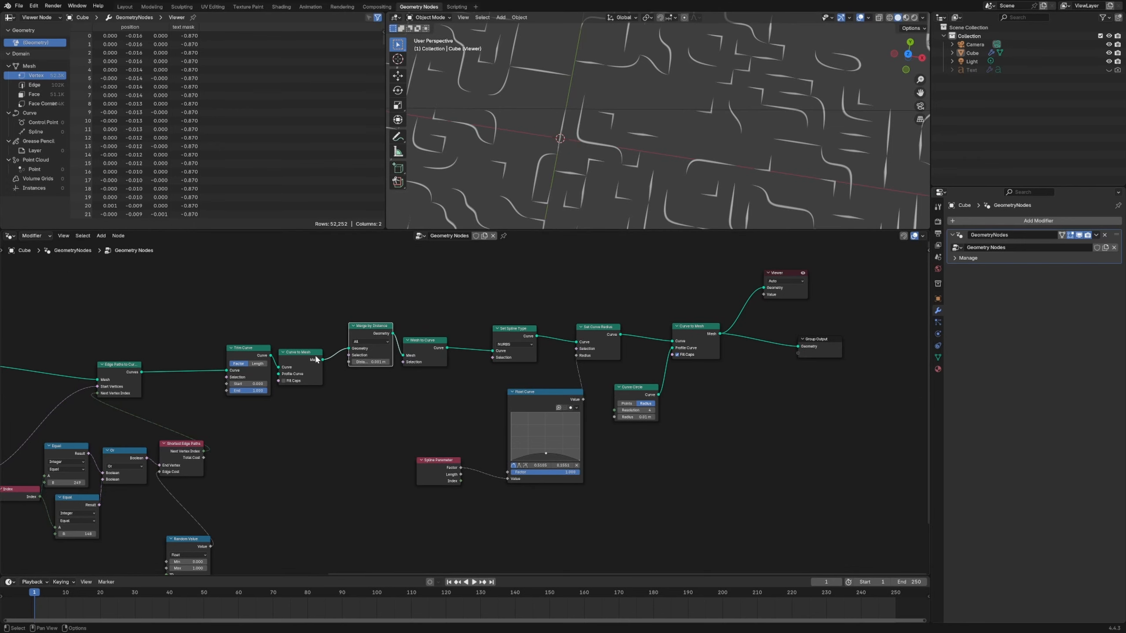
{"action": "left_click_drag", "start_coordinate": [314, 354], "coordinate": [328, 345]}
{"action": "scroll", "coordinate": [339, 401], "scroll_direction": "down", "scroll_amount": 4}
{"action": "middle_click_drag", "start_coordinate": [344, 402], "coordinate": [642, 408]}
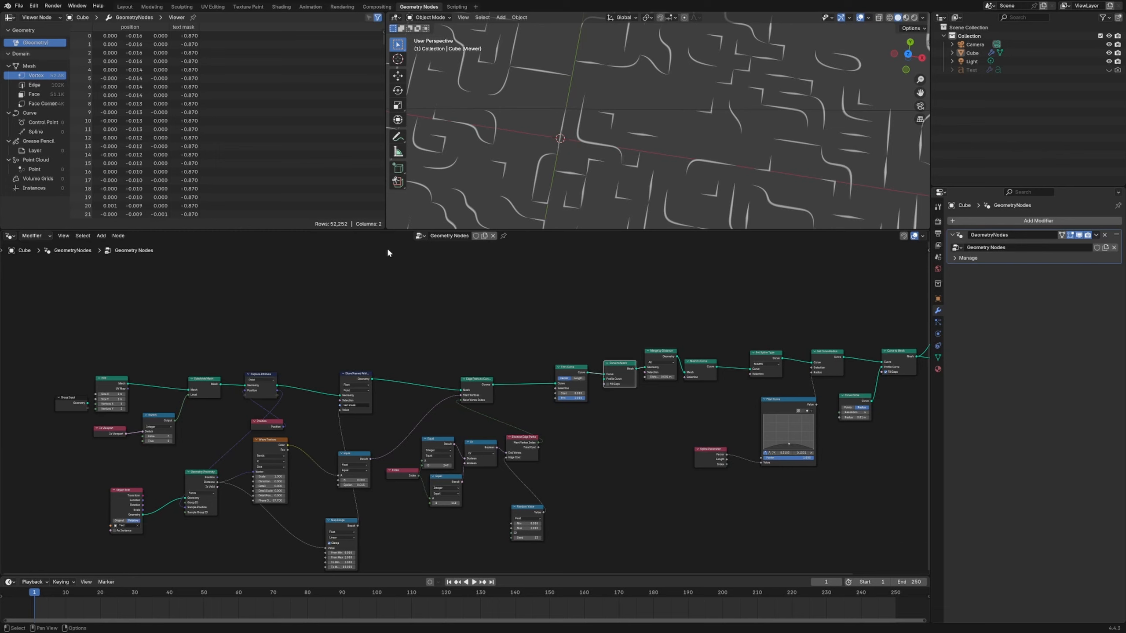
- Preview the Map Range mask on the Capture Attribute grid with a Viewer, and undo the preview
{"action": "scroll", "coordinate": [586, 150], "scroll_direction": "down", "scroll_amount": 5}
{"action": "middle_click_drag", "start_coordinate": [639, 160], "coordinate": [618, 139]}
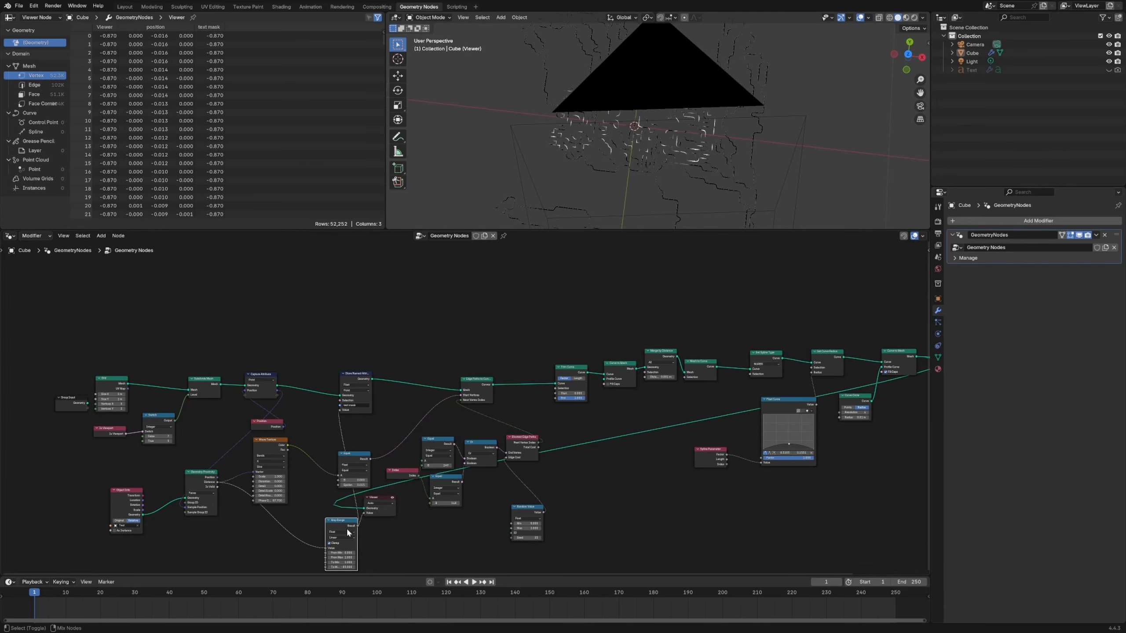
{"action": "left_click", "coordinate": [271, 388], "text": "ctrl+shift"}
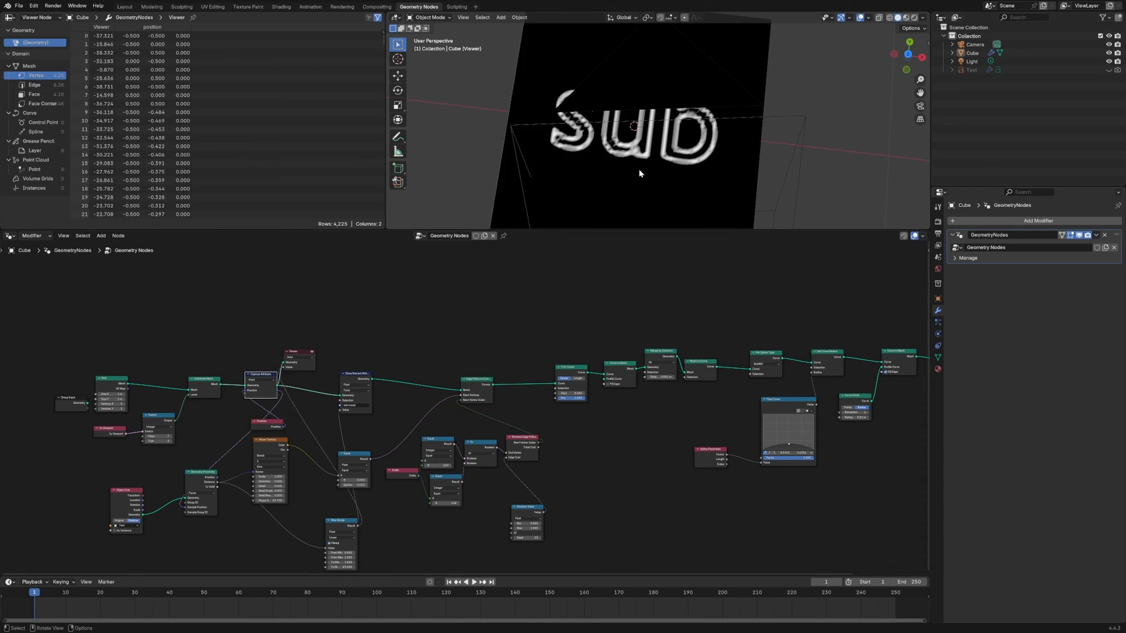
{"action": "key", "text": "ctrl+z"}
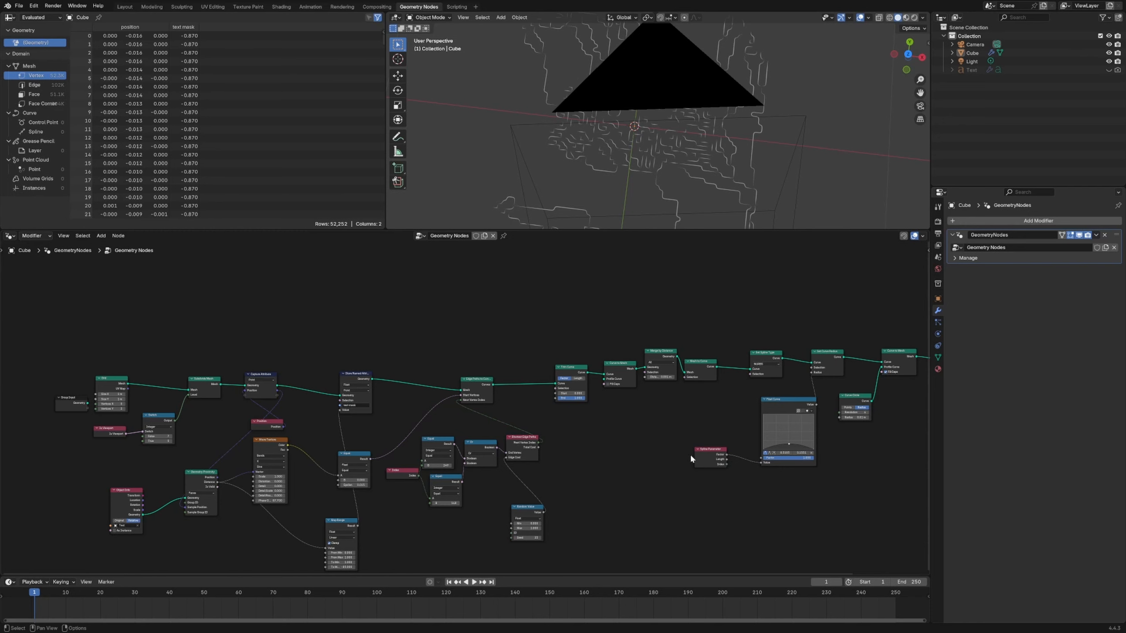
- Shift the Float Curve, Spline Parameter and Set Spline Type nodes slightly to tidy the curve profile section
{"action": "middle_click_drag", "start_coordinate": [690, 457], "coordinate": [487, 479]}
{"action": "scroll", "coordinate": [686, 129], "scroll_direction": "up", "scroll_amount": 5}
{"action": "middle_click_drag", "start_coordinate": [501, 441], "coordinate": [502, 428]}
{"action": "left_click_drag", "start_coordinate": [574, 408], "coordinate": [570, 414]}
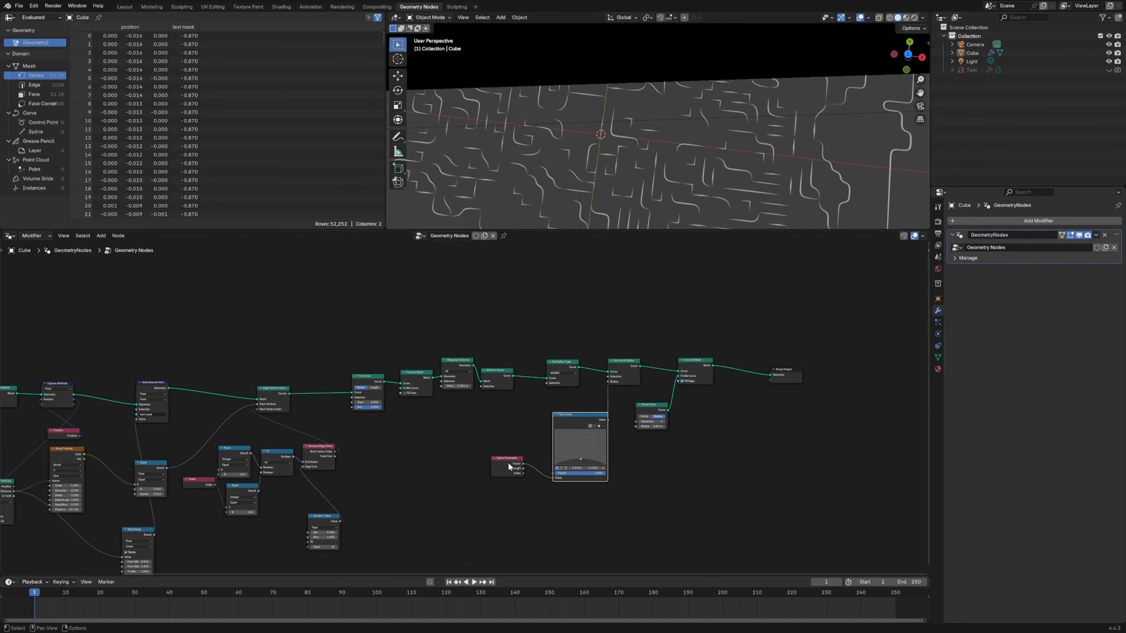
{"action": "left_click_drag", "start_coordinate": [509, 466], "coordinate": [503, 464]}
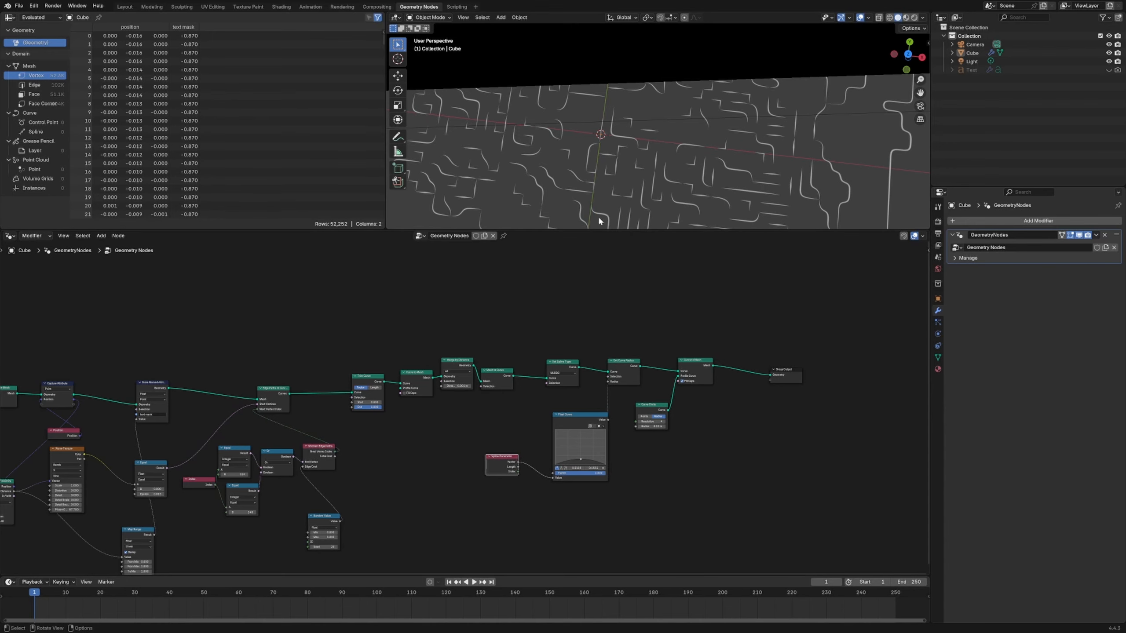
{"action": "scroll", "coordinate": [611, 167], "scroll_direction": "up", "scroll_amount": 8}
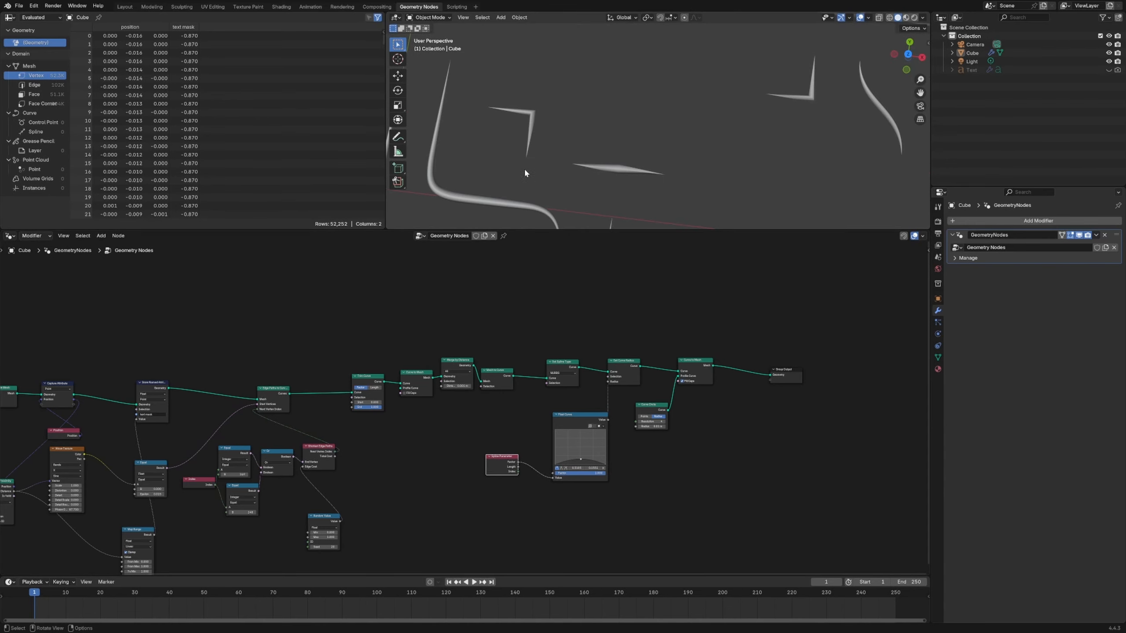
{"action": "scroll", "coordinate": [763, 133], "scroll_direction": "down", "scroll_amount": 8}
{"action": "scroll", "coordinate": [588, 388], "scroll_direction": "up", "scroll_amount": 3}
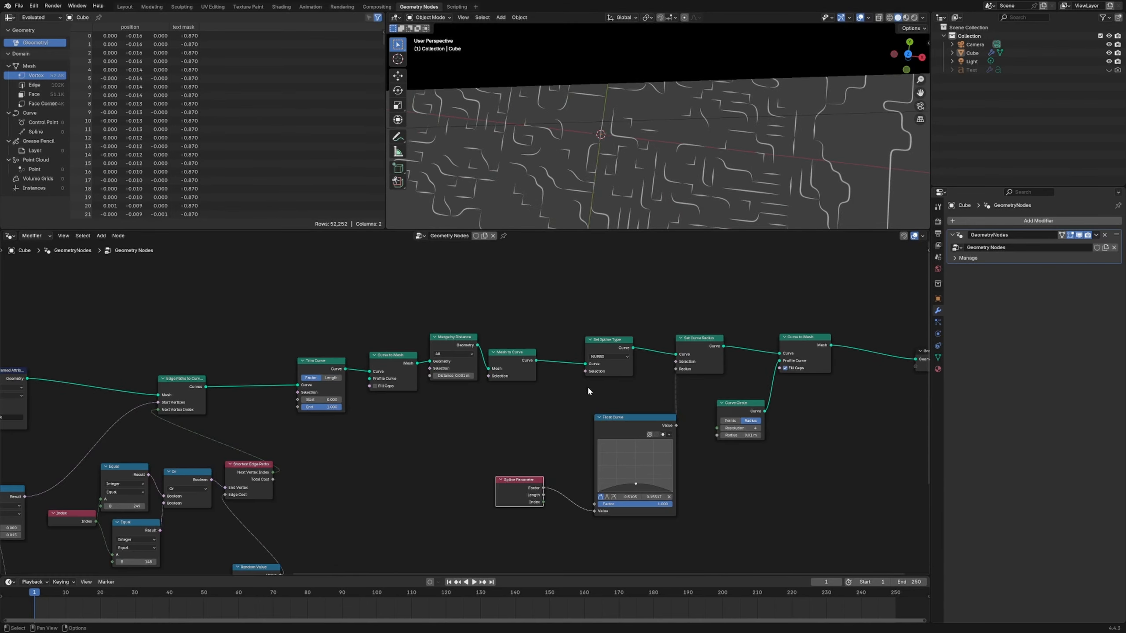
{"action": "left_click_drag", "start_coordinate": [619, 342], "coordinate": [614, 333]}
{"action": "left_click", "coordinate": [514, 360]}
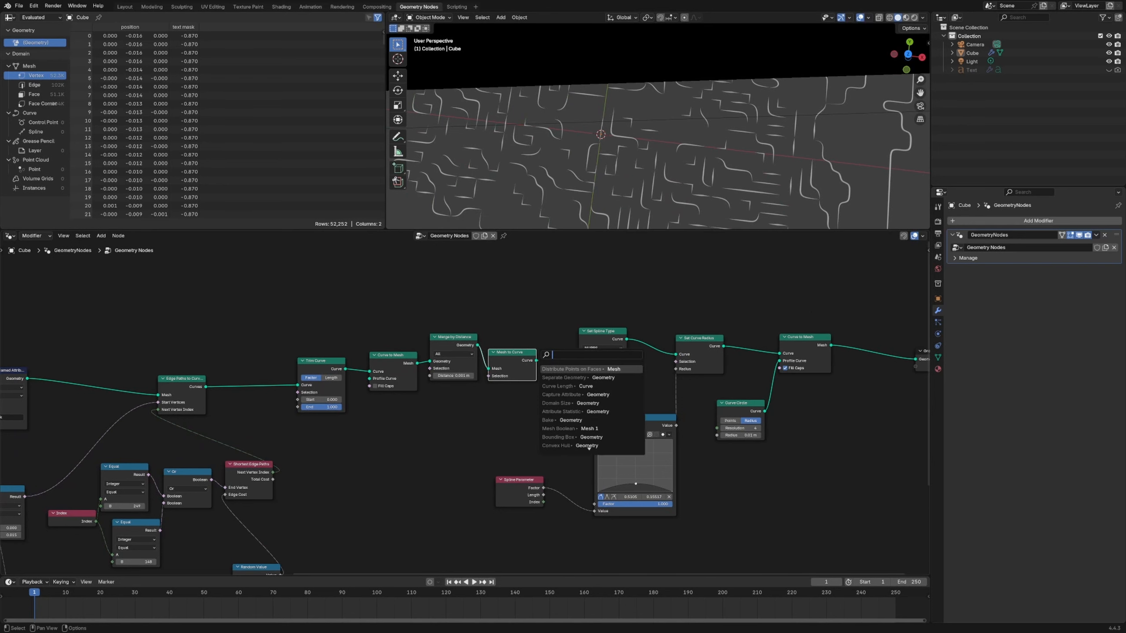
- Insert a Set Material node between the final Curve to Mesh and Group Output, using the material named Material
{"action": "scroll", "coordinate": [629, 155], "scroll_direction": "down", "scroll_amount": 8}
{"action": "middle_click_drag", "start_coordinate": [633, 156], "coordinate": [638, 163]}
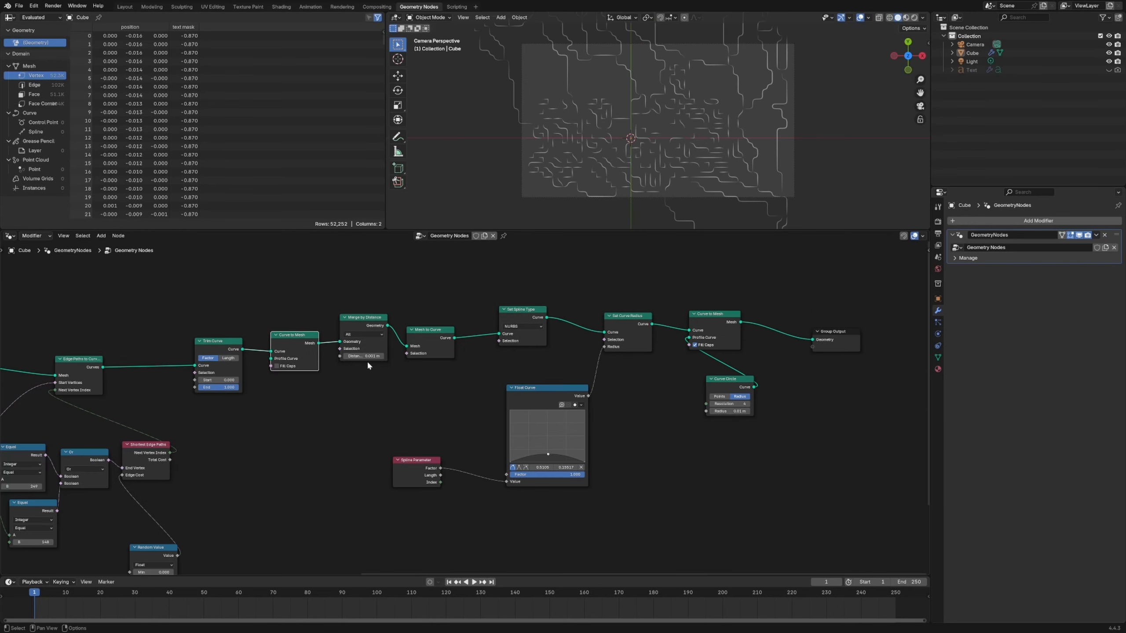
{"action": "left_click", "coordinate": [367, 363]}
{"action": "key", "text": "shift+a"}
{"action": "type", "text": "SEWT M"}
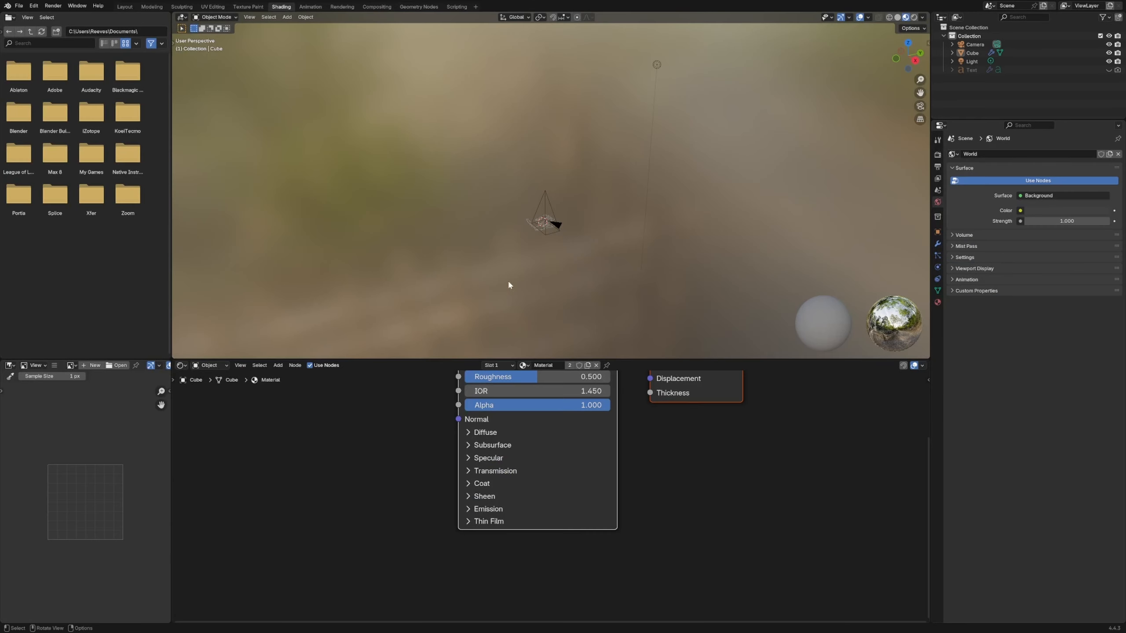
{"action": "middle_click_drag", "start_coordinate": [507, 280], "coordinate": [537, 272]}
- In the Shading workspace, add a plane and lower it along Z to just beneath the curves
{"action": "scroll", "coordinate": [538, 278], "scroll_direction": "up", "scroll_amount": 6}
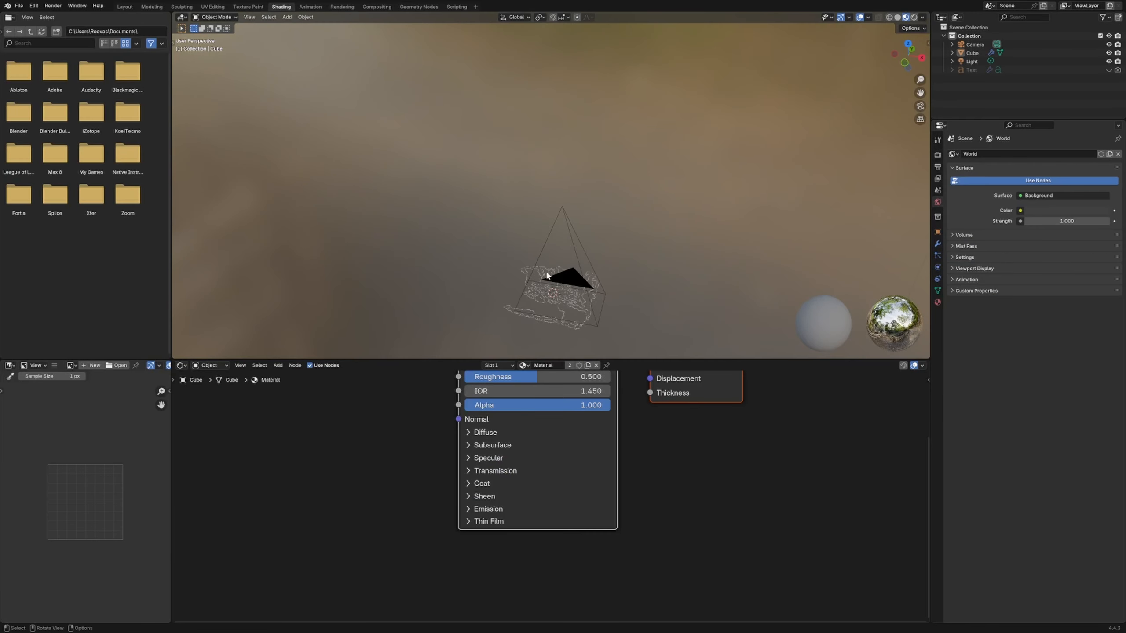
{"action": "key", "text": "shift+a"}
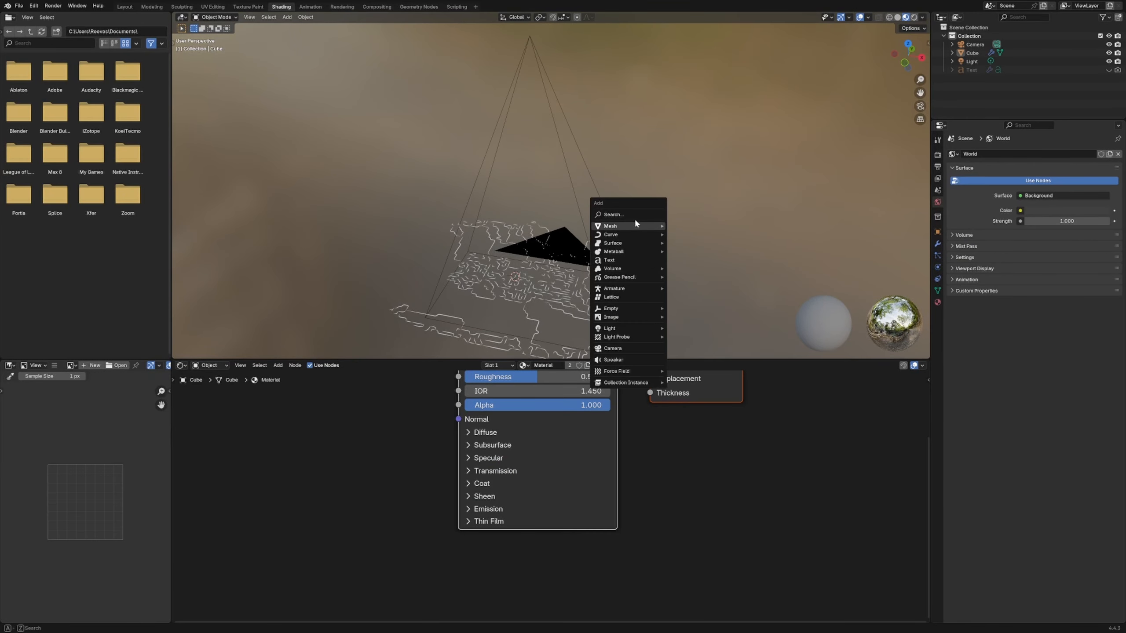
{"action": "mouse_move", "coordinate": [634, 218]}
{"action": "left_click", "coordinate": [673, 225]}
{"action": "key", "text": "g"}
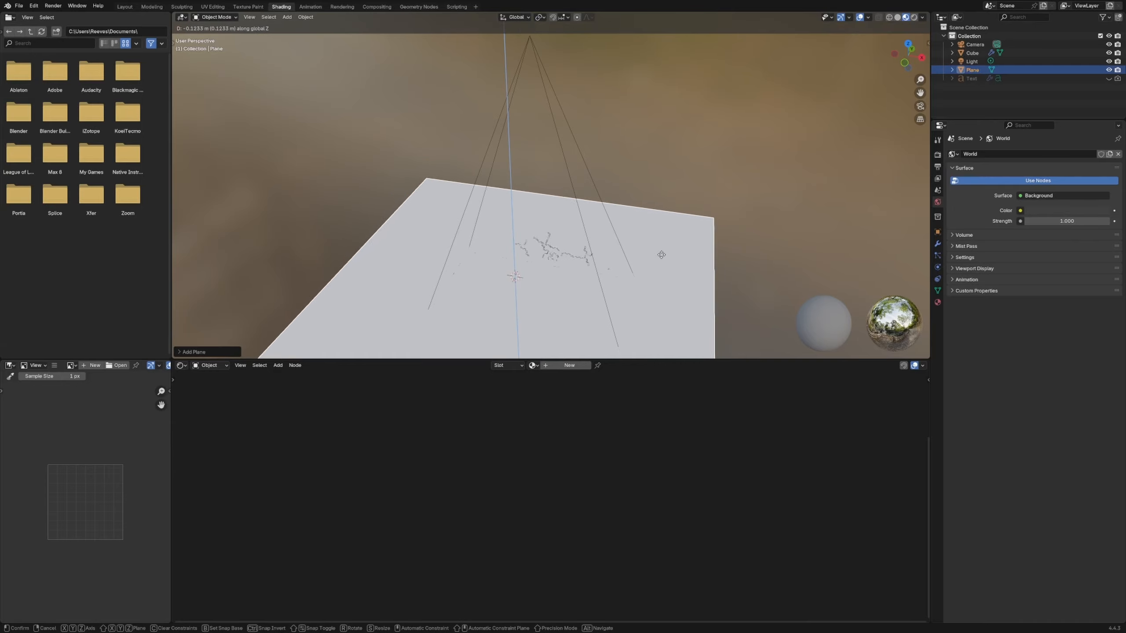
{"action": "left_click", "coordinate": [648, 295]}
- Create a new material for the plane and give it a very dark red base color
{"action": "left_click", "coordinate": [580, 366]}
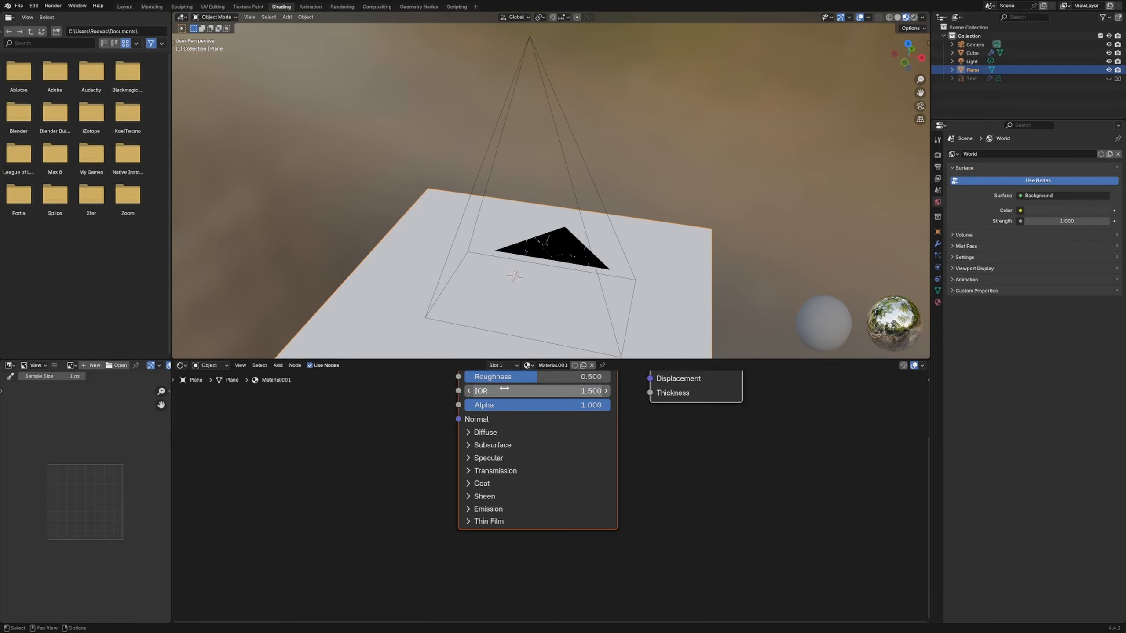
{"action": "middle_click_drag", "start_coordinate": [515, 395], "coordinate": [474, 462]}
{"action": "scroll", "coordinate": [473, 462], "scroll_direction": "up", "scroll_amount": 5}
{"action": "left_click", "coordinate": [557, 393]}
{"action": "left_click_drag", "start_coordinate": [595, 199], "coordinate": [585, 230]}
{"action": "left_click_drag", "start_coordinate": [669, 181], "coordinate": [669, 208]}
{"action": "left_click", "coordinate": [725, 270]}
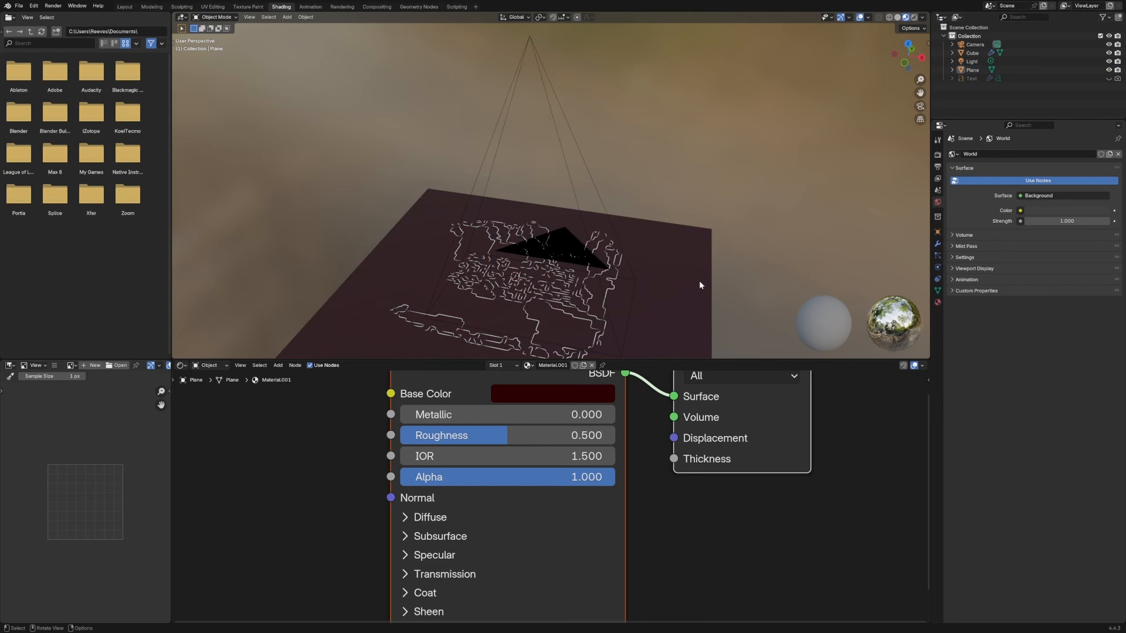
- Select the curve object and set its material's base color to light green
{"action": "middle_click_drag", "start_coordinate": [701, 284], "coordinate": [709, 304]}
{"action": "scroll", "coordinate": [705, 300], "scroll_direction": "down", "scroll_amount": 3}
{"action": "left_click", "coordinate": [530, 231]}
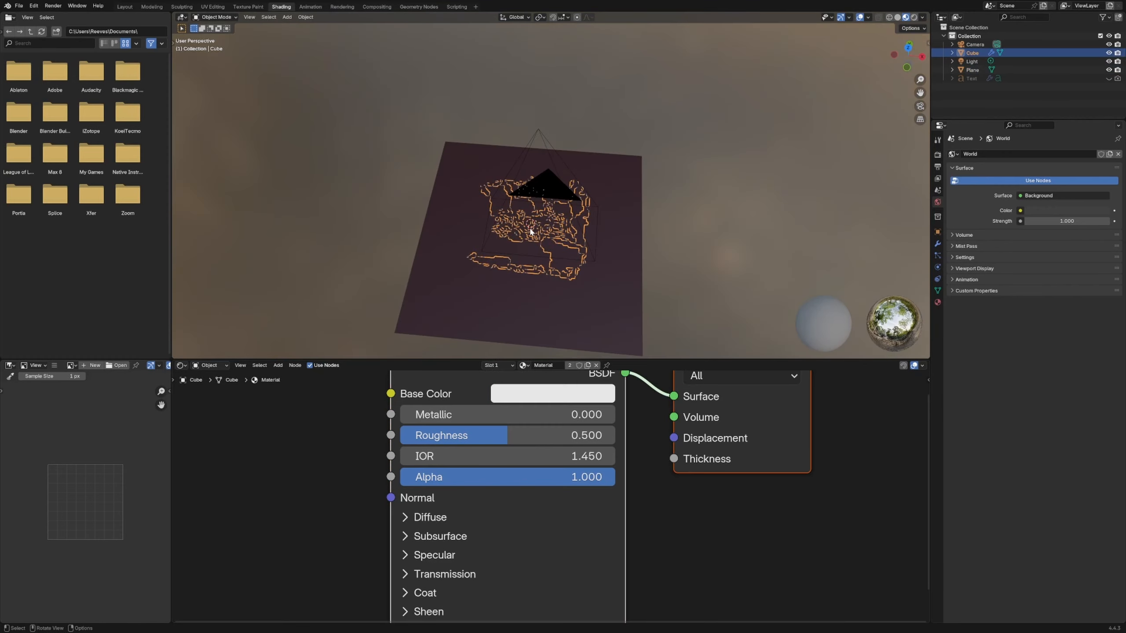
{"action": "left_click", "coordinate": [571, 399]}
{"action": "left_click", "coordinate": [571, 411]}
{"action": "left_click", "coordinate": [570, 399]}
{"action": "left_click", "coordinate": [570, 399]}
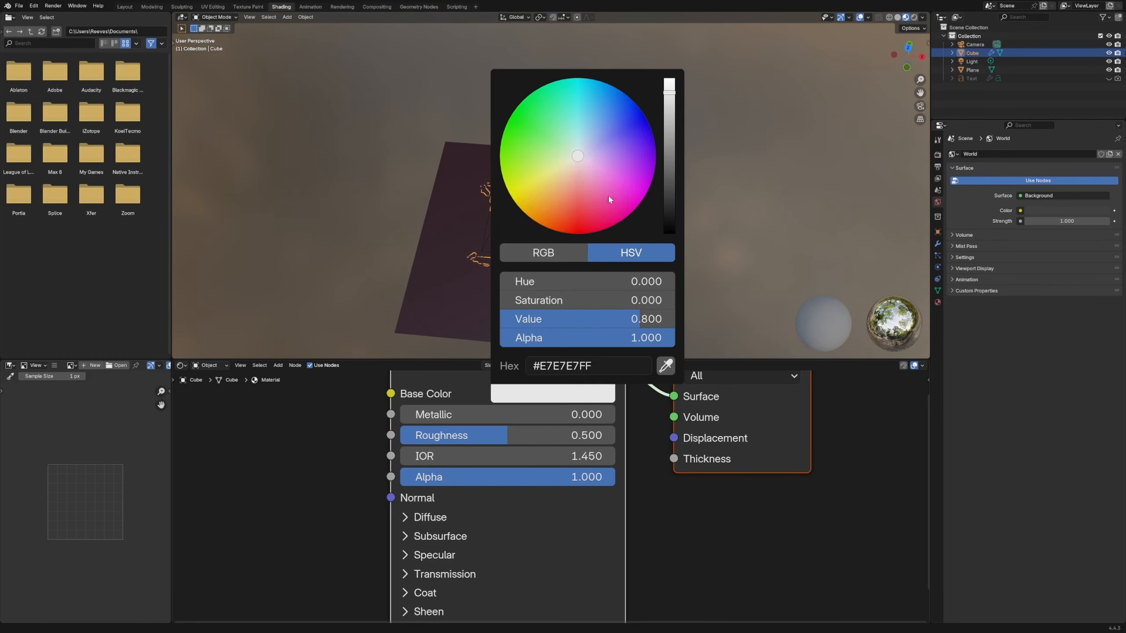
{"action": "left_click_drag", "start_coordinate": [608, 199], "coordinate": [546, 150]}
{"action": "left_click", "coordinate": [696, 251]}
- Examine the colored curves through the camera and review the stored attribute's name in the geometry node tree
{"action": "scroll", "coordinate": [620, 248], "scroll_direction": "up", "scroll_amount": 4}
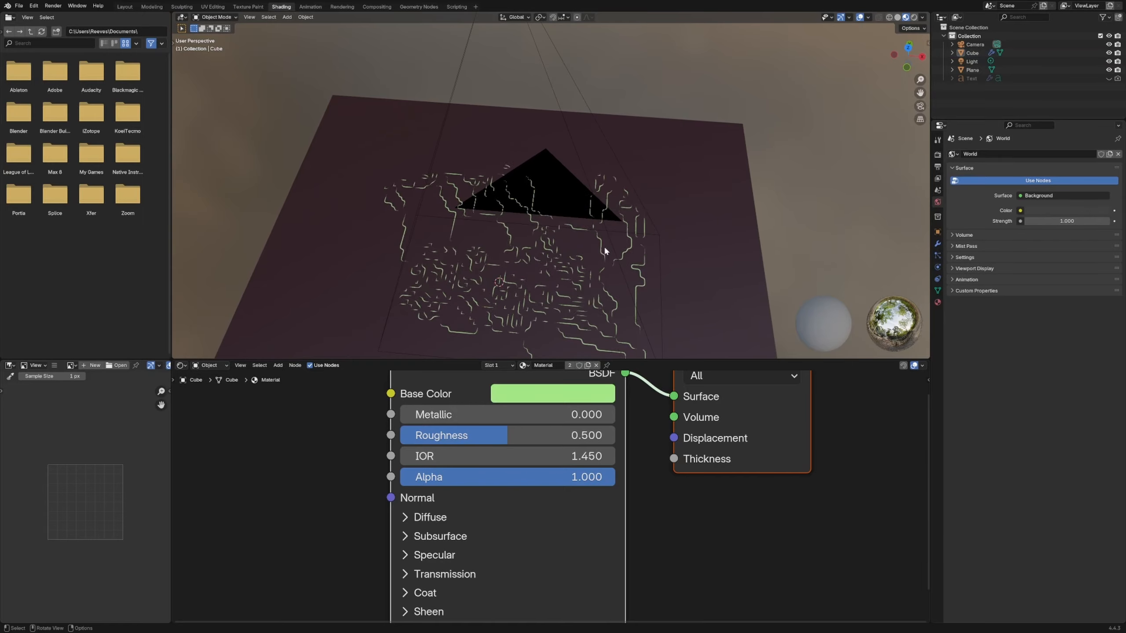
{"action": "left_click", "coordinate": [920, 106]}
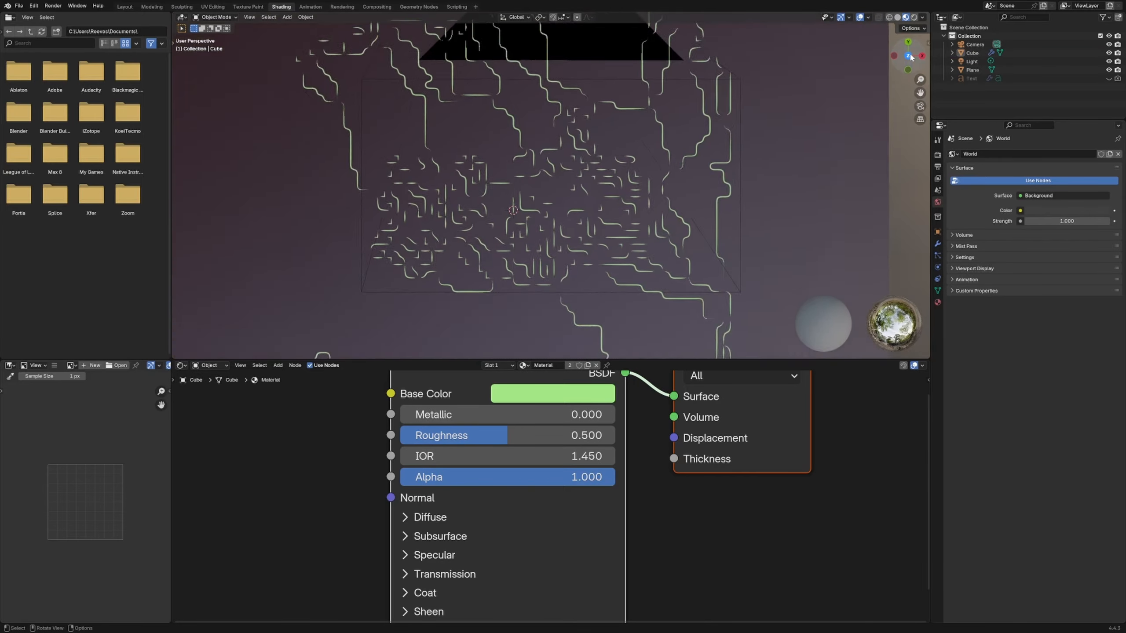
{"action": "scroll", "coordinate": [625, 248], "scroll_direction": "down", "scroll_amount": 4}
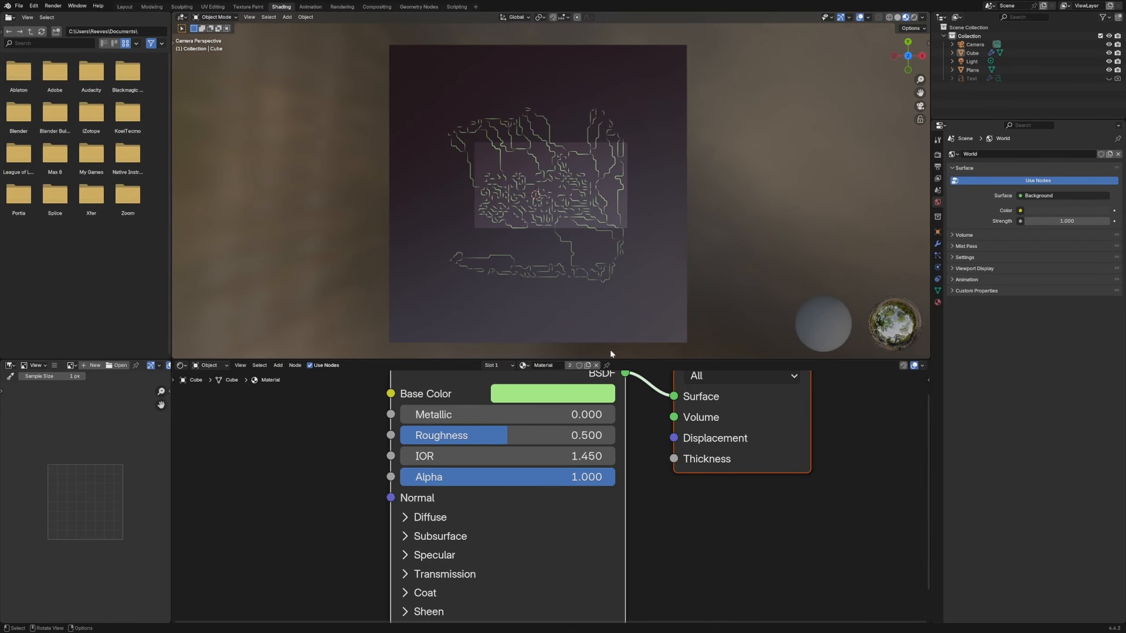
{"action": "scroll", "coordinate": [762, 462], "scroll_direction": "down", "scroll_amount": 2}
{"action": "left_click_drag", "start_coordinate": [733, 474], "coordinate": [753, 474]}
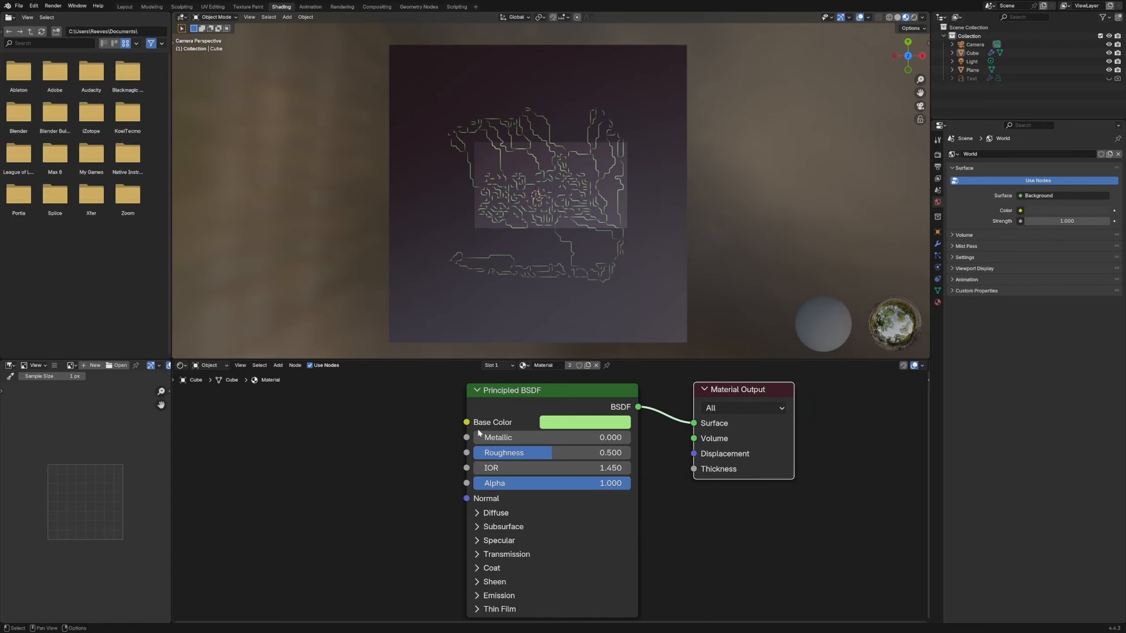
{"action": "left_click", "coordinate": [403, 7]}
{"action": "scroll", "coordinate": [370, 431], "scroll_direction": "down", "scroll_amount": 5}
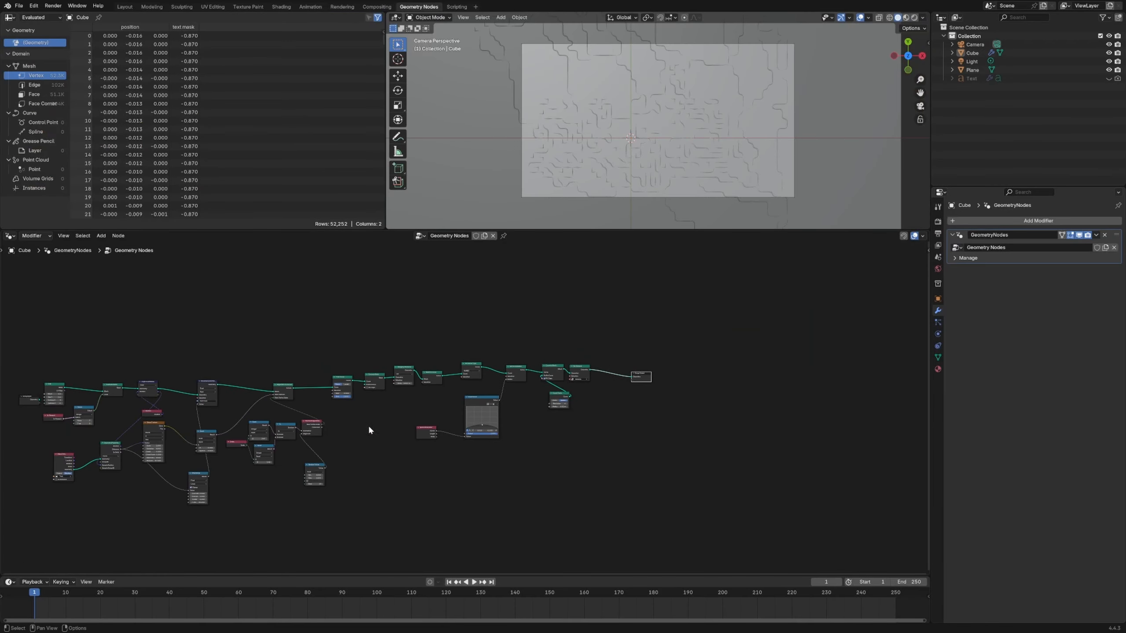
{"action": "middle_click_drag", "start_coordinate": [235, 487], "coordinate": [428, 447]}
{"action": "scroll", "coordinate": [357, 437], "scroll_direction": "up", "scroll_amount": 4}
{"action": "scroll", "coordinate": [414, 347], "scroll_direction": "up", "scroll_amount": 2}
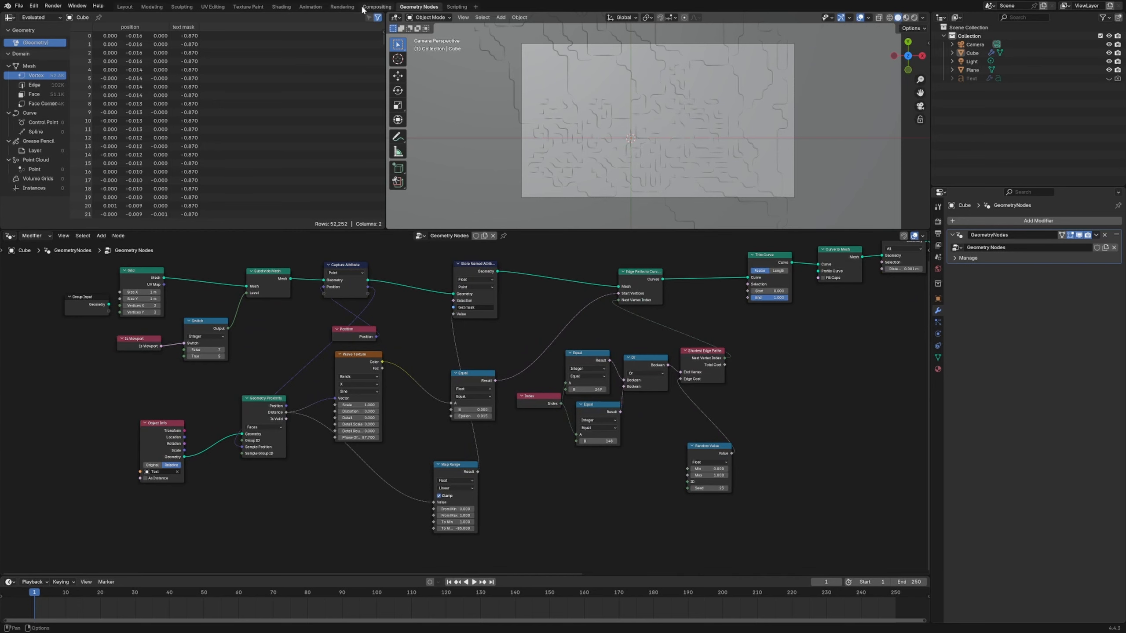
- Add an Attribute node to the curve material and set its attribute name to "text mask"
{"action": "left_click", "coordinate": [281, 7]}
{"action": "scroll", "coordinate": [497, 378], "scroll_direction": "down", "scroll_amount": 1}
{"action": "key", "text": "shift+a"}
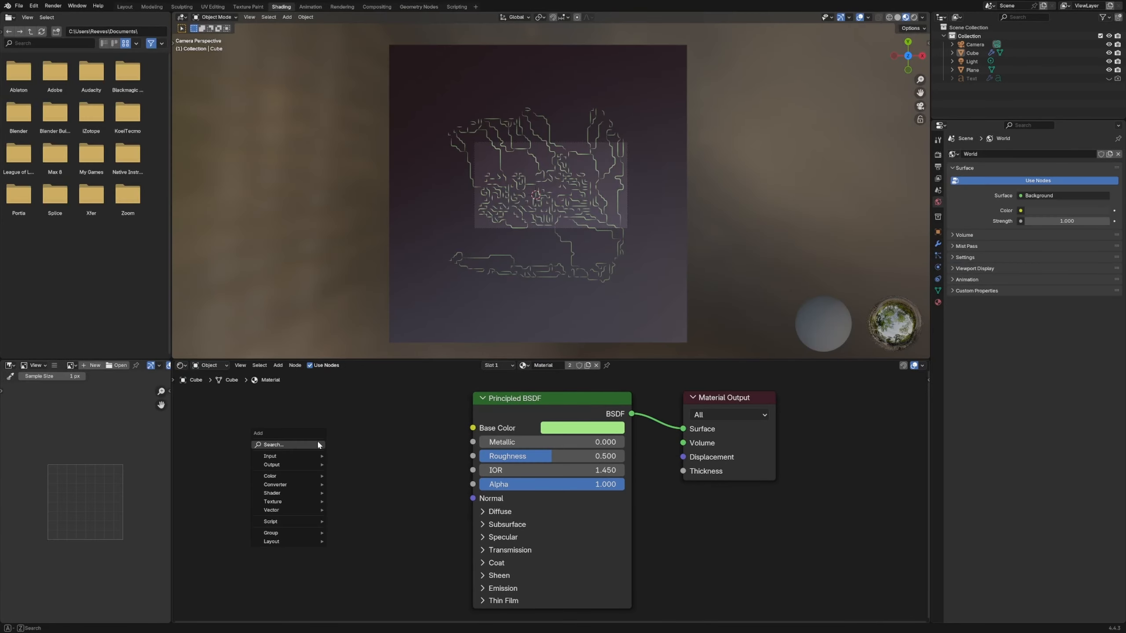
{"action": "type", "text": "att"}
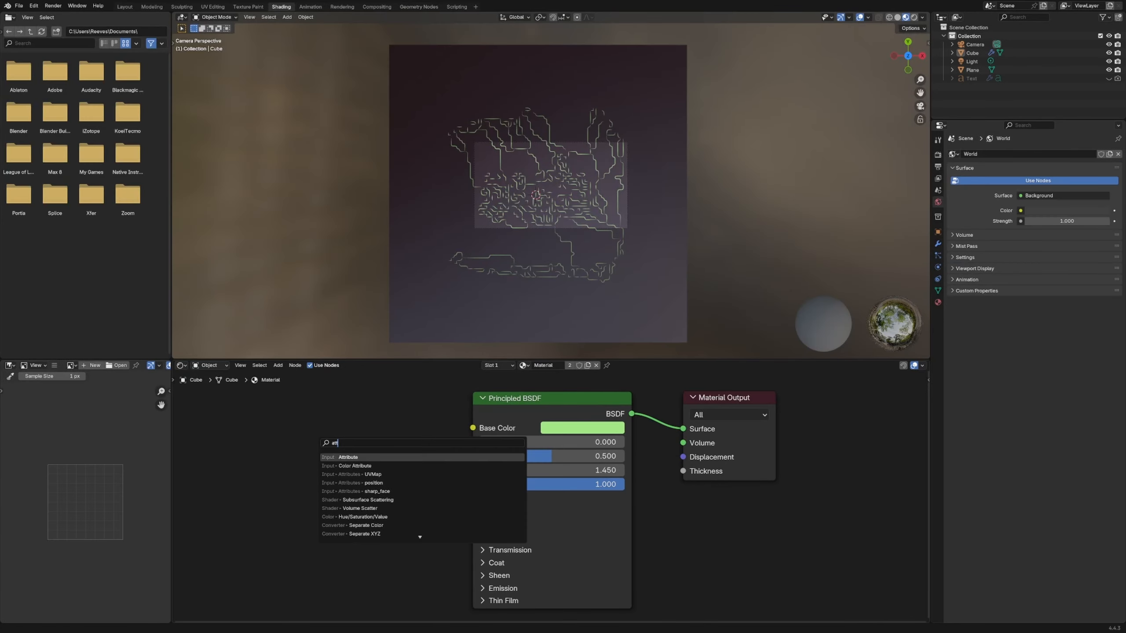
{"action": "key", "text": "Return"}
{"action": "left_click", "coordinate": [289, 510]}
{"action": "type", "text": "text mask"}
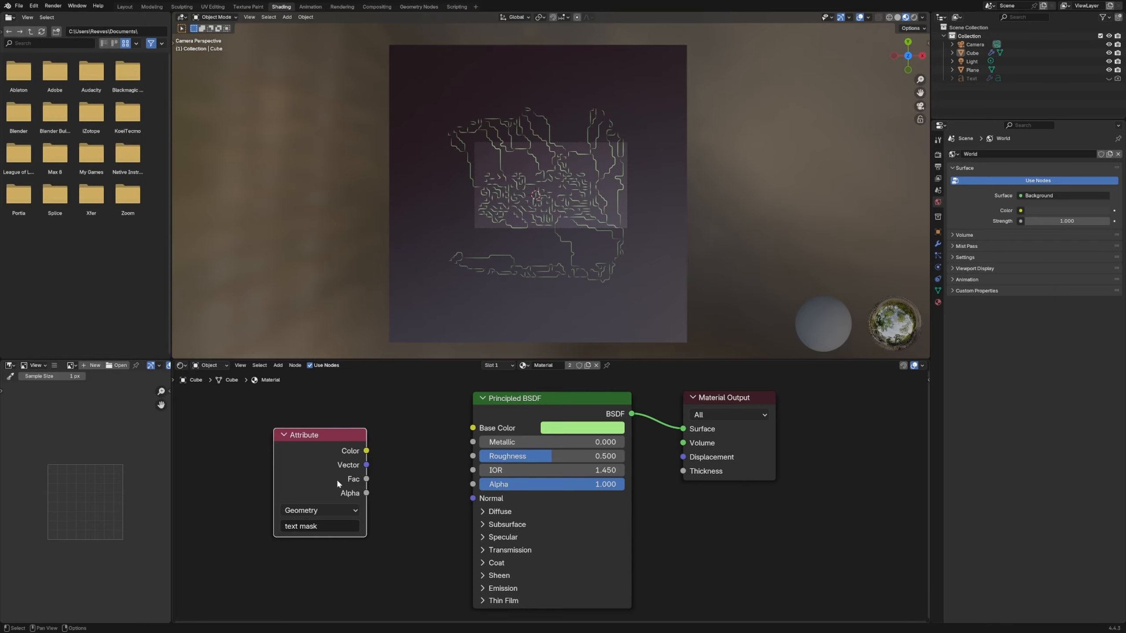
- Preview the text mask on the curves by routing the Attribute color straight to the Material Output surface
{"action": "left_click", "coordinate": [320, 457], "text": "ctrl+shift"}
{"action": "scroll", "coordinate": [505, 272], "scroll_direction": "up", "scroll_amount": 6}
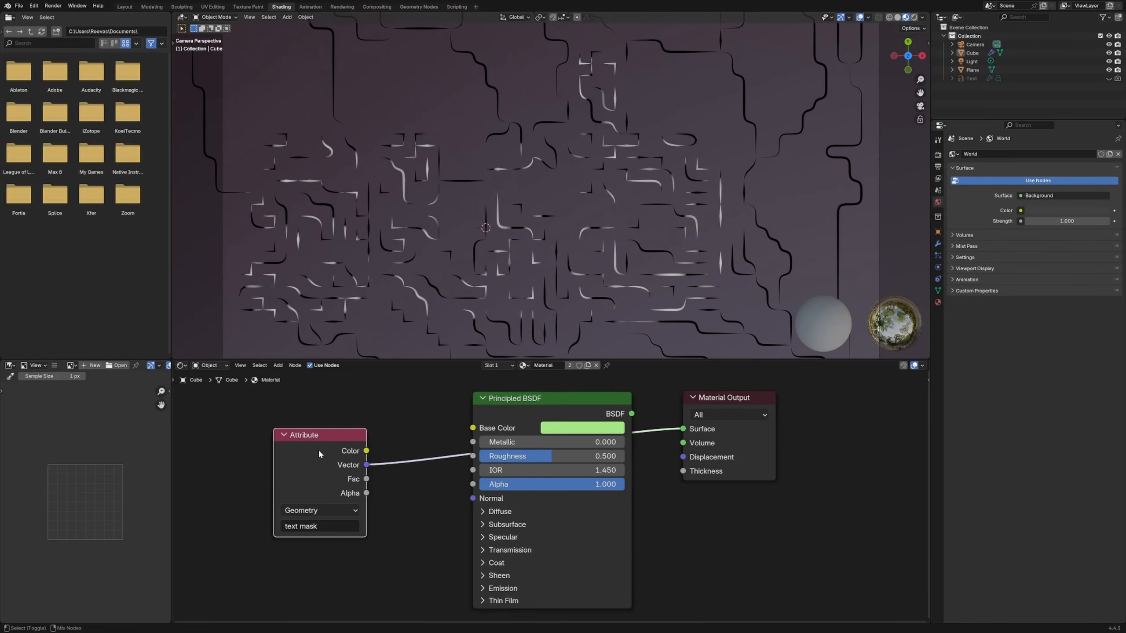
{"action": "left_click_drag", "start_coordinate": [578, 405], "coordinate": [601, 482], "text": "alt"}
{"action": "scroll", "coordinate": [633, 406], "scroll_direction": "down", "scroll_amount": 3}
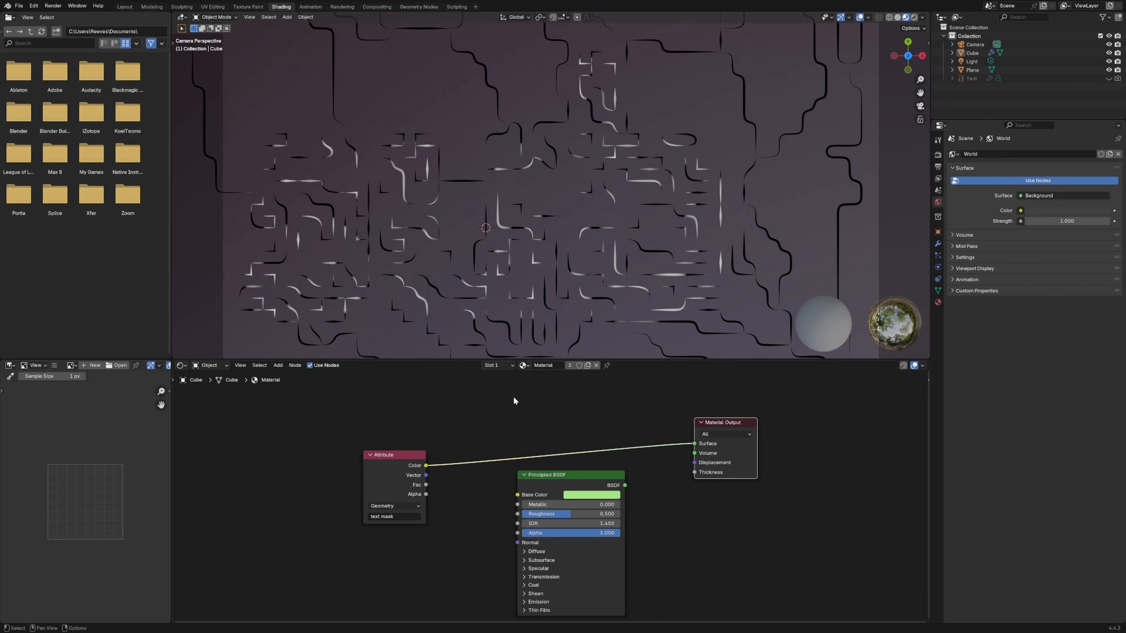
{"action": "left_click", "coordinate": [545, 332]}
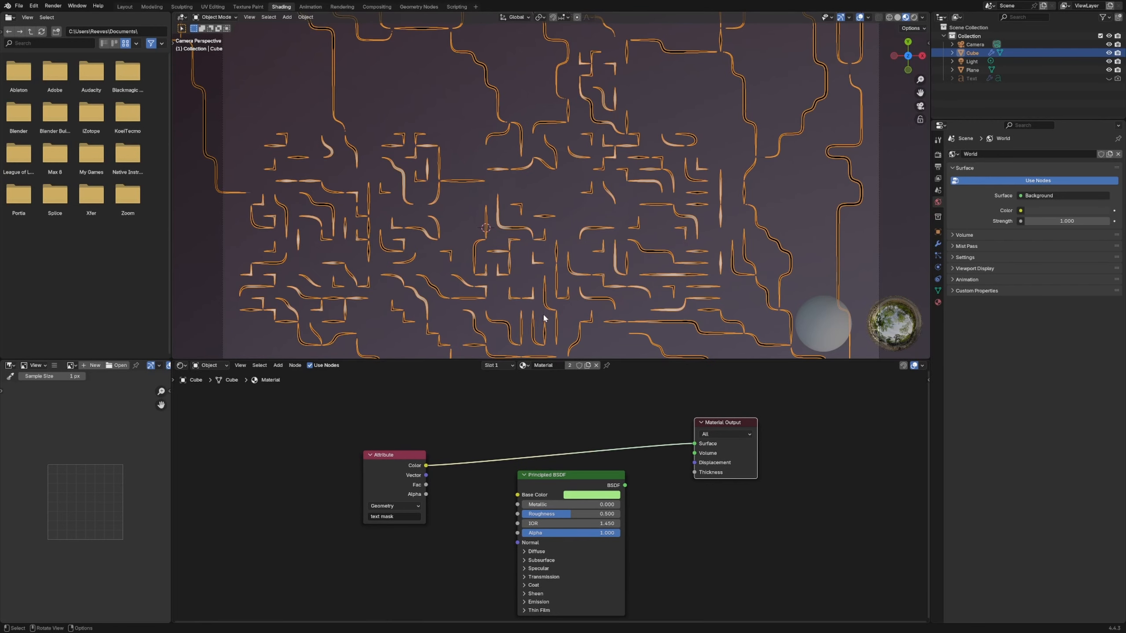
- Make room in the material node tree and insert a Color Ramp between the Attribute color and Material Output
{"action": "left_click_drag", "start_coordinate": [724, 422], "coordinate": [776, 388]}
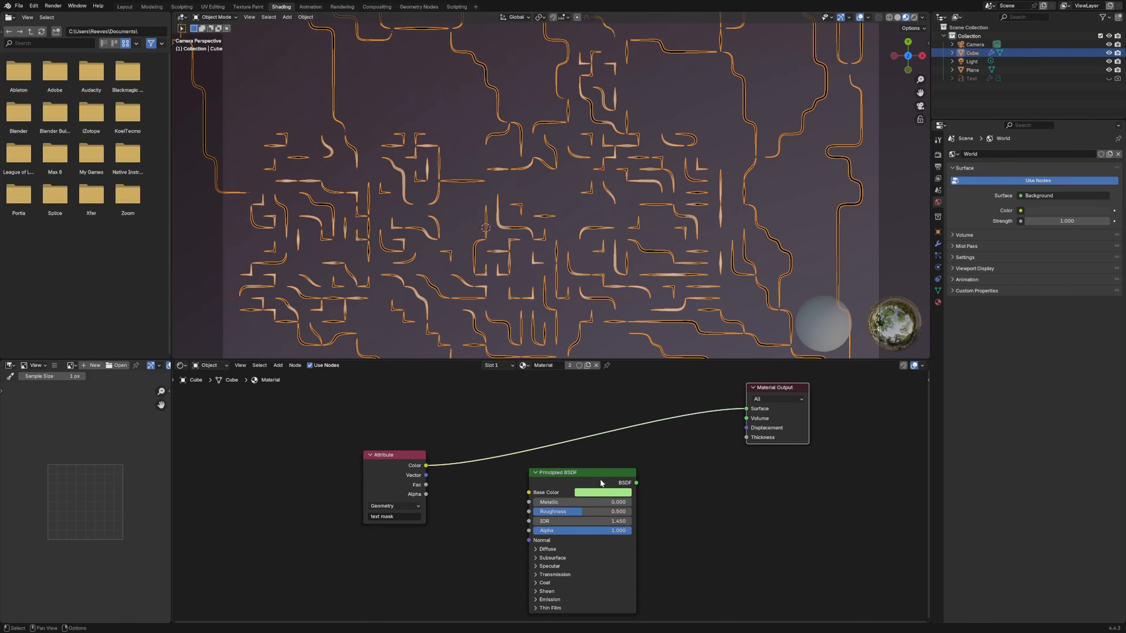
{"action": "left_click_drag", "start_coordinate": [601, 483], "coordinate": [628, 473]}
{"action": "key", "text": "shift+a"}
{"action": "type", "text": "color ram"}
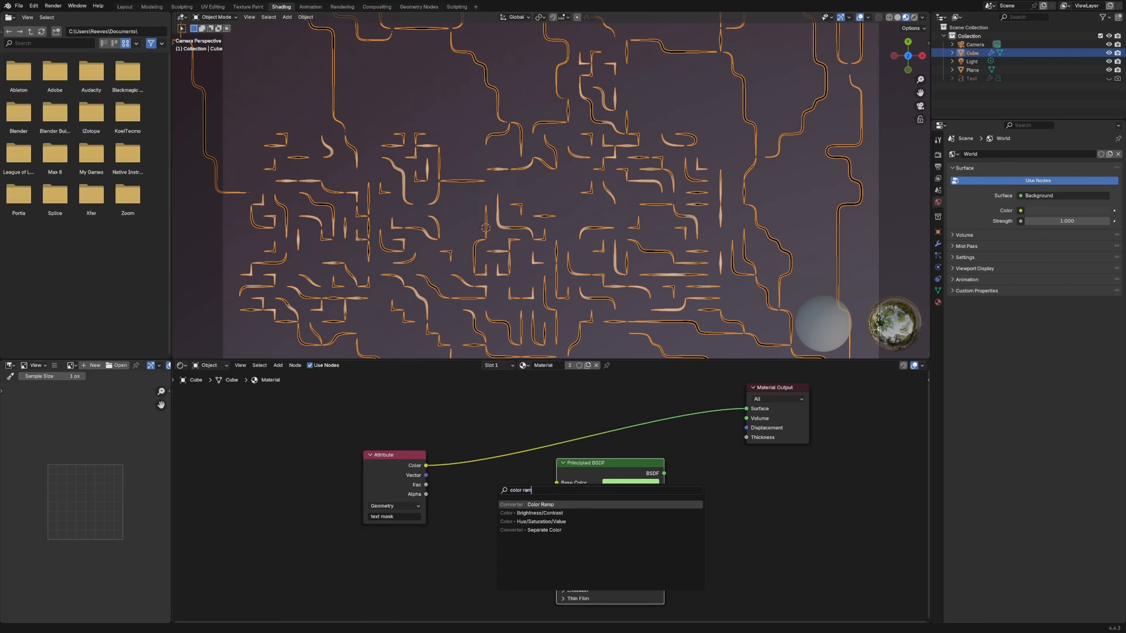
{"action": "key", "text": "Return"}
{"action": "left_click", "coordinate": [487, 431]}
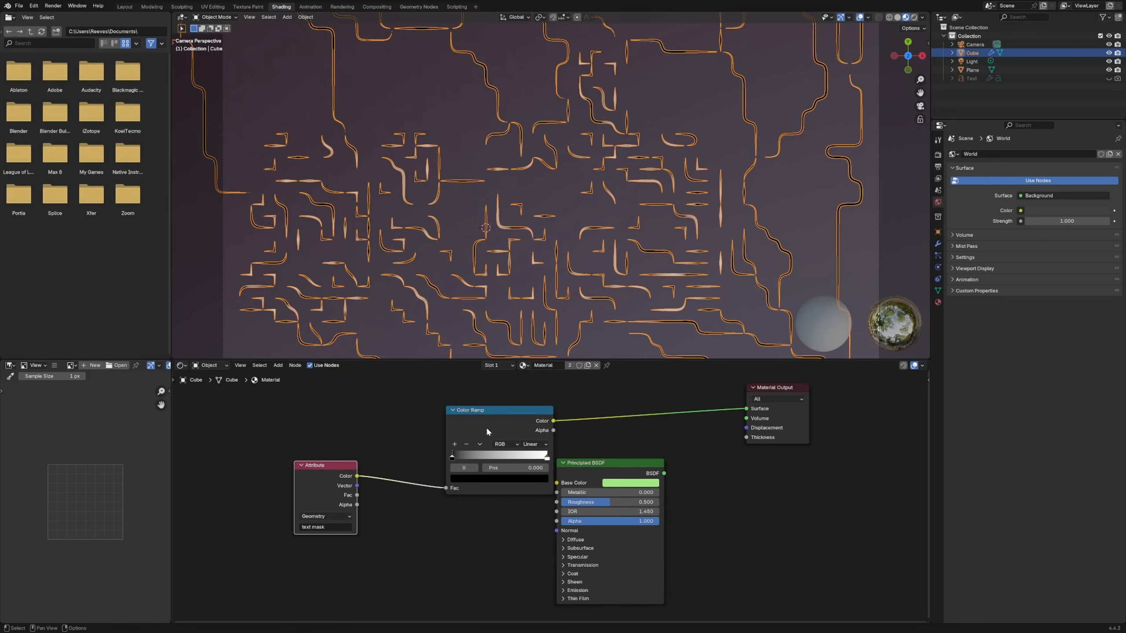
- Connect the Color Ramp color to the Principled BSDF Base Color and the BSDF to the Material Output surface, spacing out the nodes
{"action": "left_click_drag", "start_coordinate": [487, 431], "coordinate": [556, 482]}
{"action": "left_click_drag", "start_coordinate": [663, 473], "coordinate": [748, 411]}
{"action": "middle_click_drag", "start_coordinate": [739, 478], "coordinate": [826, 470]}
{"action": "left_click_drag", "start_coordinate": [723, 454], "coordinate": [729, 438]}
{"action": "left_click_drag", "start_coordinate": [492, 441], "coordinate": [525, 439]}
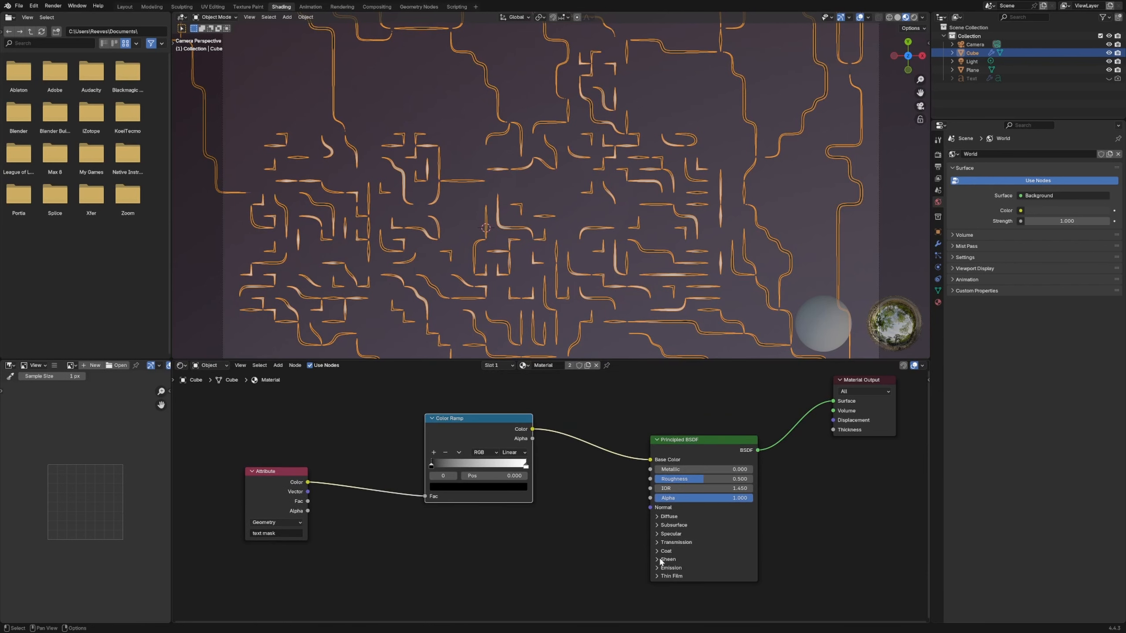
- Expand the Principled BSDF Emission settings and connect the Color Ramp color to the emission Color
{"action": "left_click", "coordinate": [669, 567]}
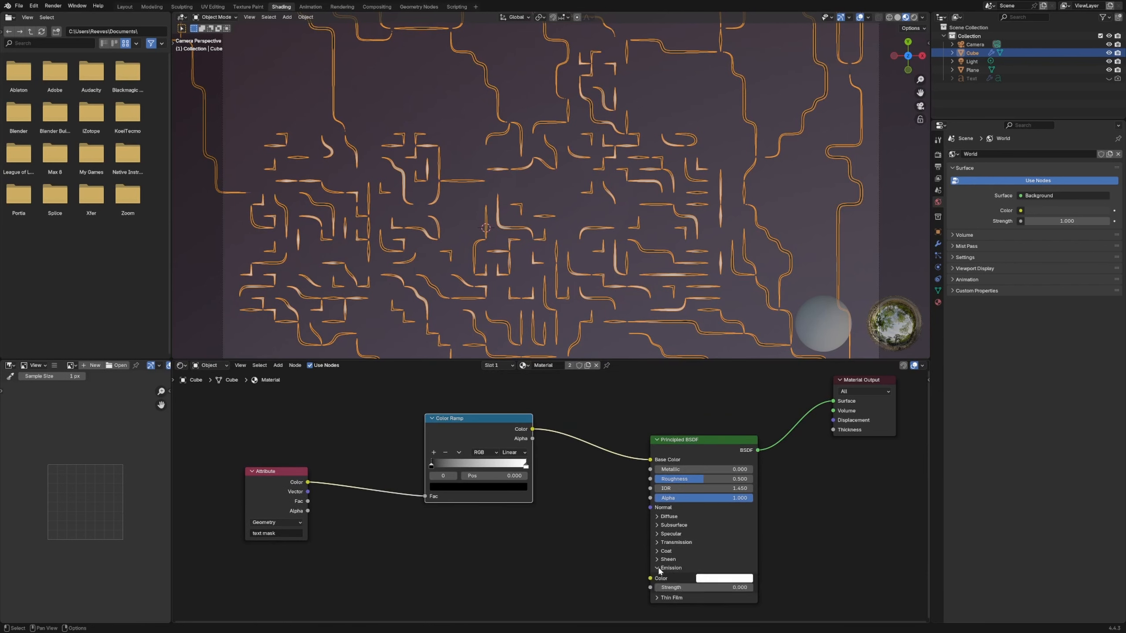
{"action": "middle_click_drag", "start_coordinate": [567, 539], "coordinate": [577, 497]}
{"action": "left_click_drag", "start_coordinate": [540, 386], "coordinate": [659, 536]}
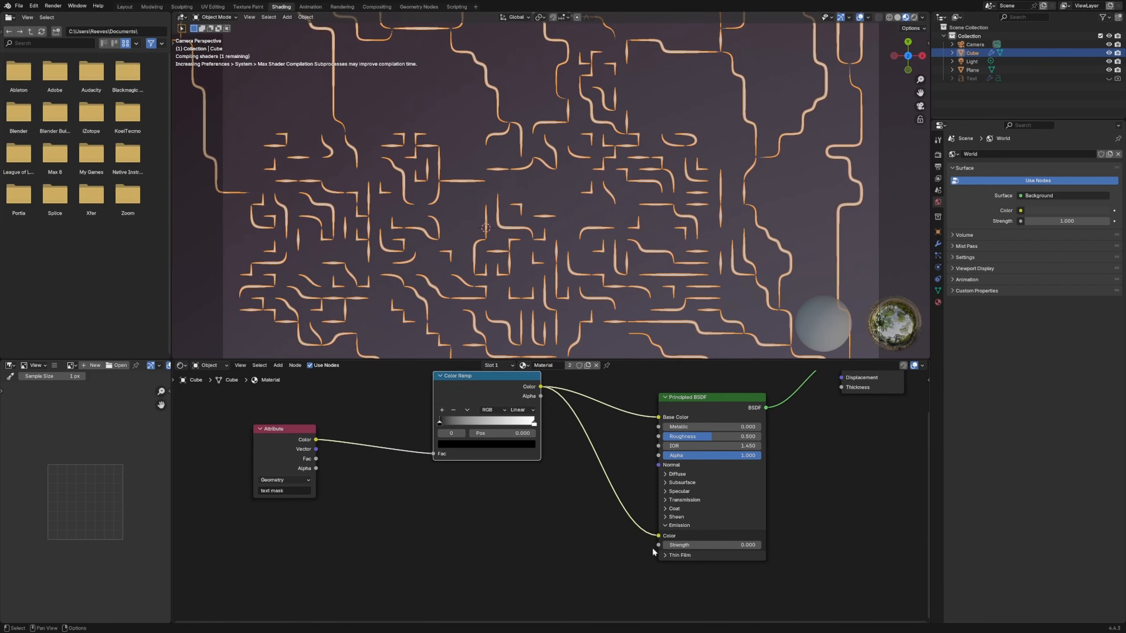
- Set the Principled BSDF emission Strength to 1 and inspect the curves without their selection outline before reselecting them
{"action": "middle_click_drag", "start_coordinate": [549, 505], "coordinate": [559, 535]}
{"action": "left_click", "coordinate": [725, 576]}
{"action": "type", "text": "1"}
{"action": "key", "text": "Return"}
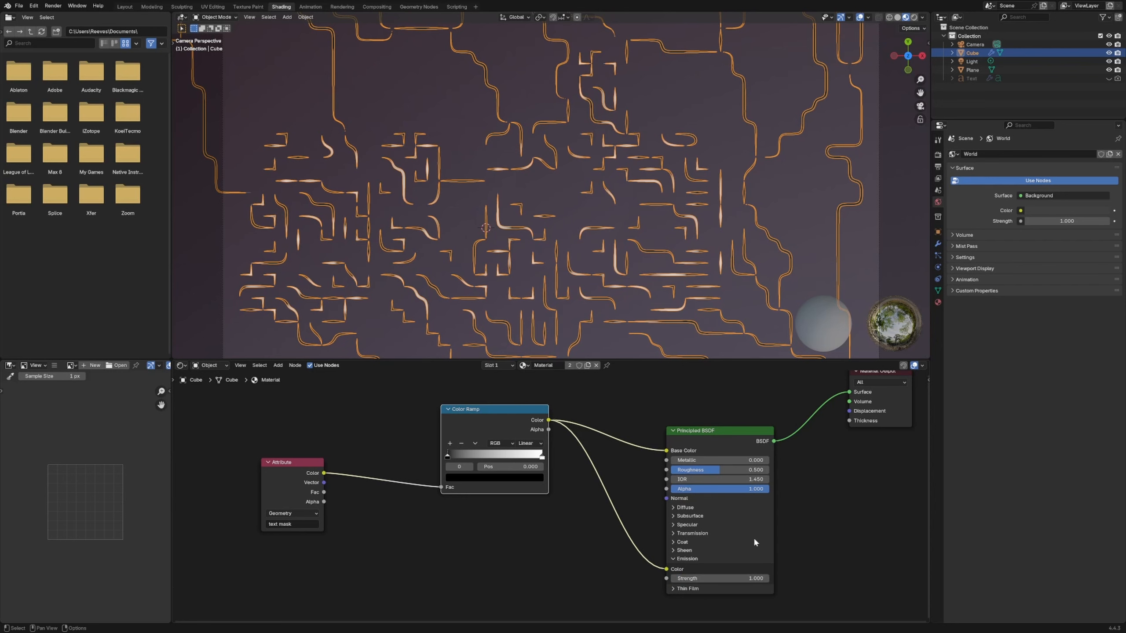
{"action": "left_click", "coordinate": [832, 243]}
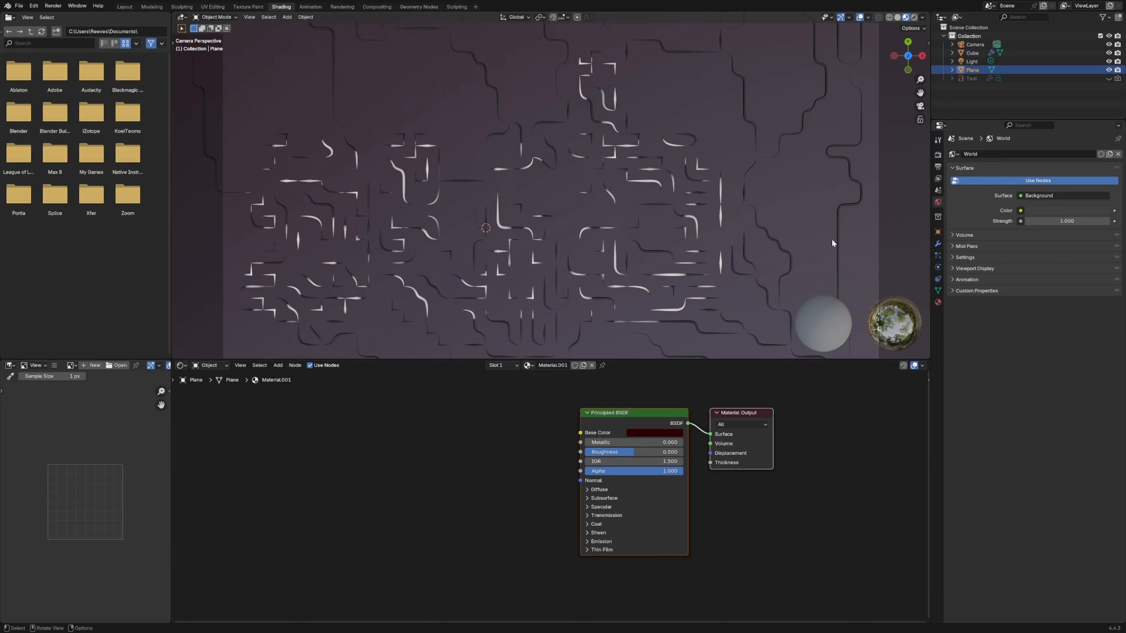
{"action": "left_click", "coordinate": [696, 225]}
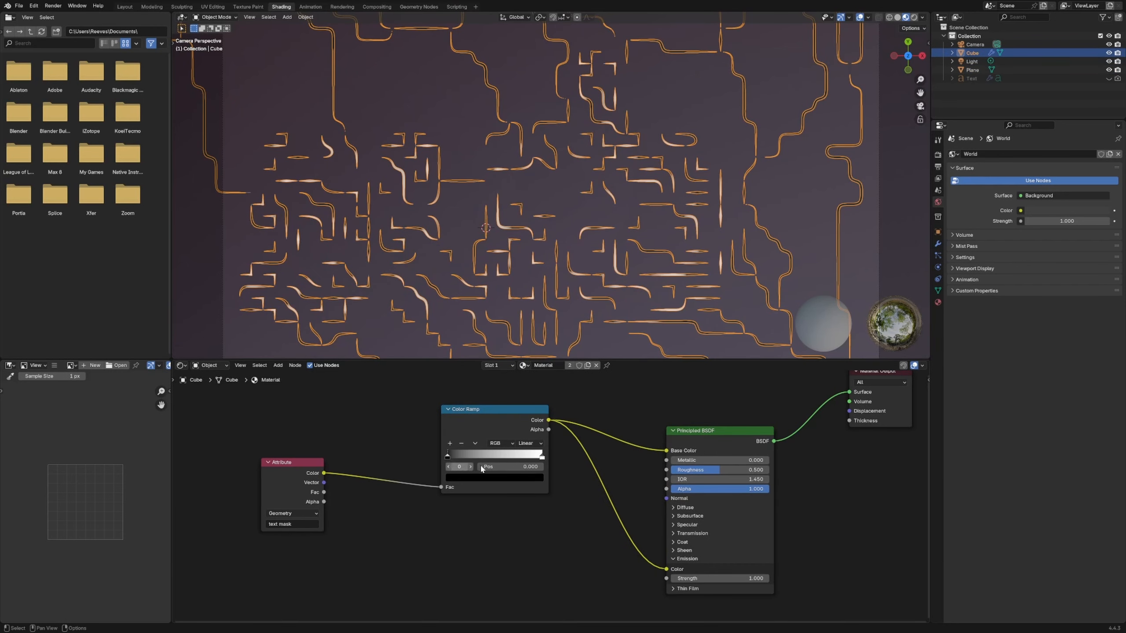
- Preview the Color Ramp directly on the Material Output surface and move its black stop to 0.299 and white stop to about 0.559
{"action": "left_click", "coordinate": [474, 430]}
{"action": "left_click", "coordinate": [495, 450], "text": "ctrl+shift"}
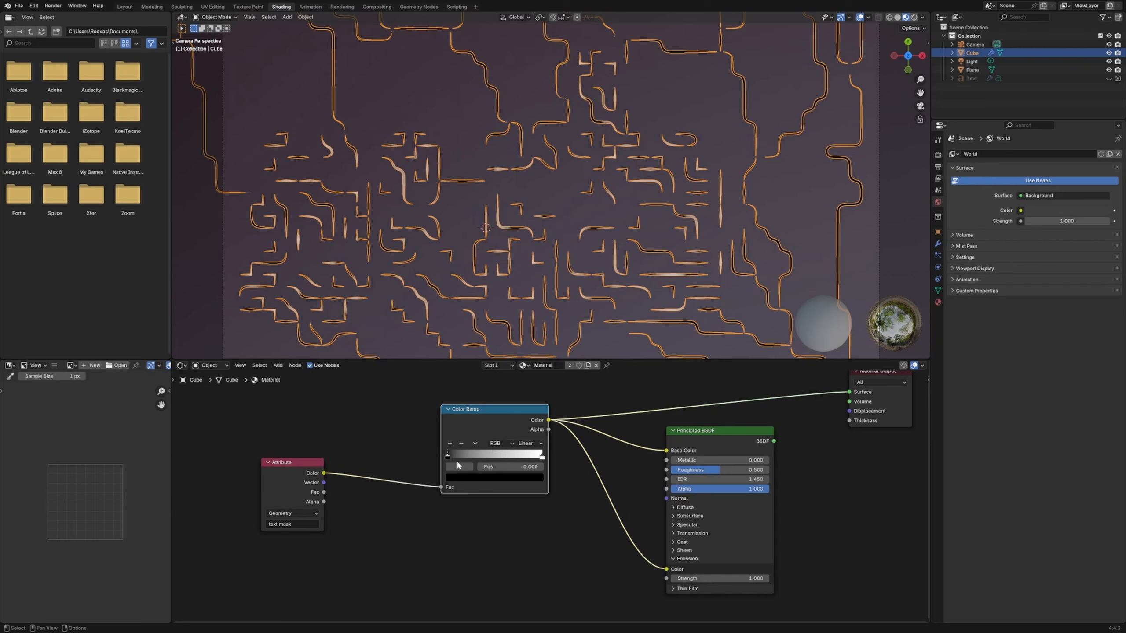
{"action": "left_click_drag", "start_coordinate": [448, 456], "coordinate": [500, 456]}
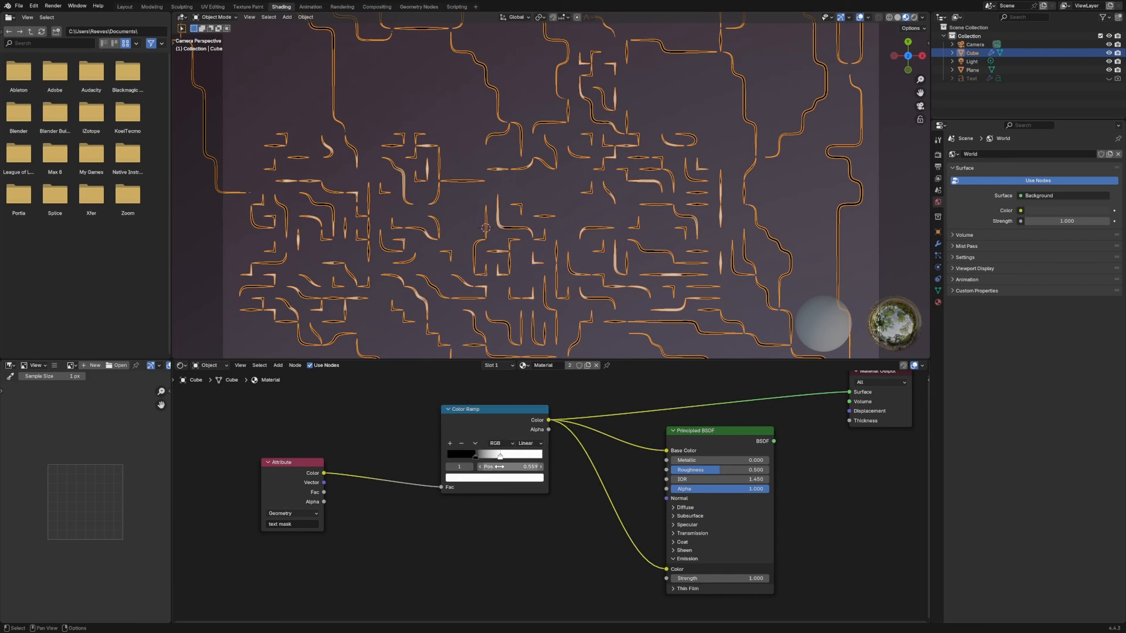
- Paste the copied red onto the Color Ramp's white stop and change its black stop to a very dark reddish tone
{"action": "left_click", "coordinate": [498, 479]}
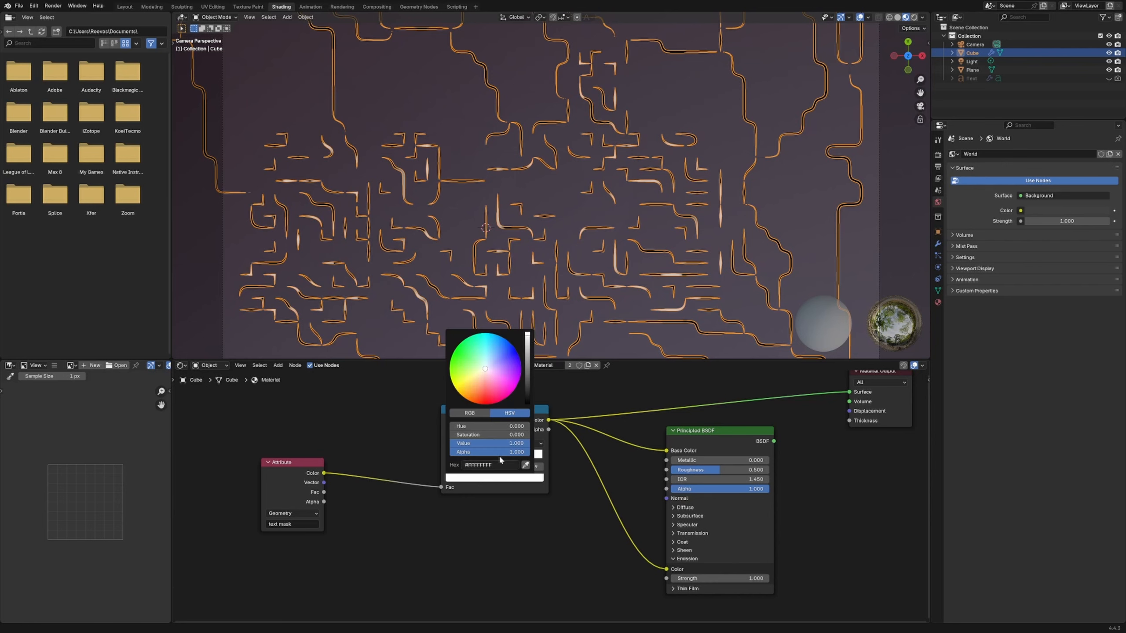
{"action": "key", "text": "ctrl+v"}
{"action": "left_click", "coordinate": [478, 457]}
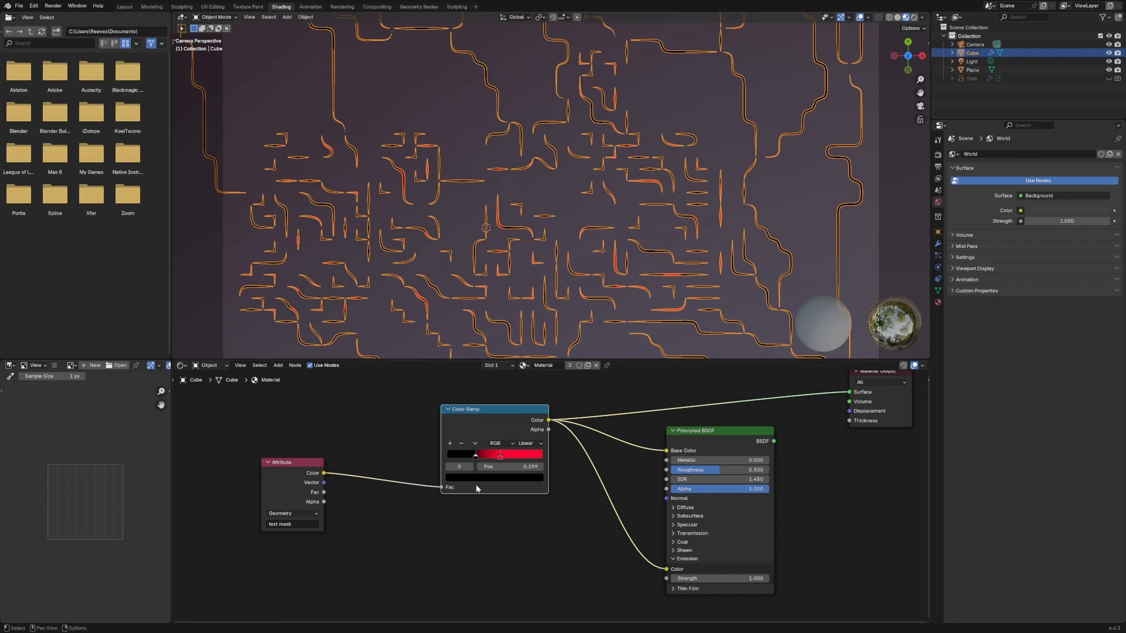
{"action": "left_click", "coordinate": [475, 479]}
{"action": "left_click", "coordinate": [529, 394]}
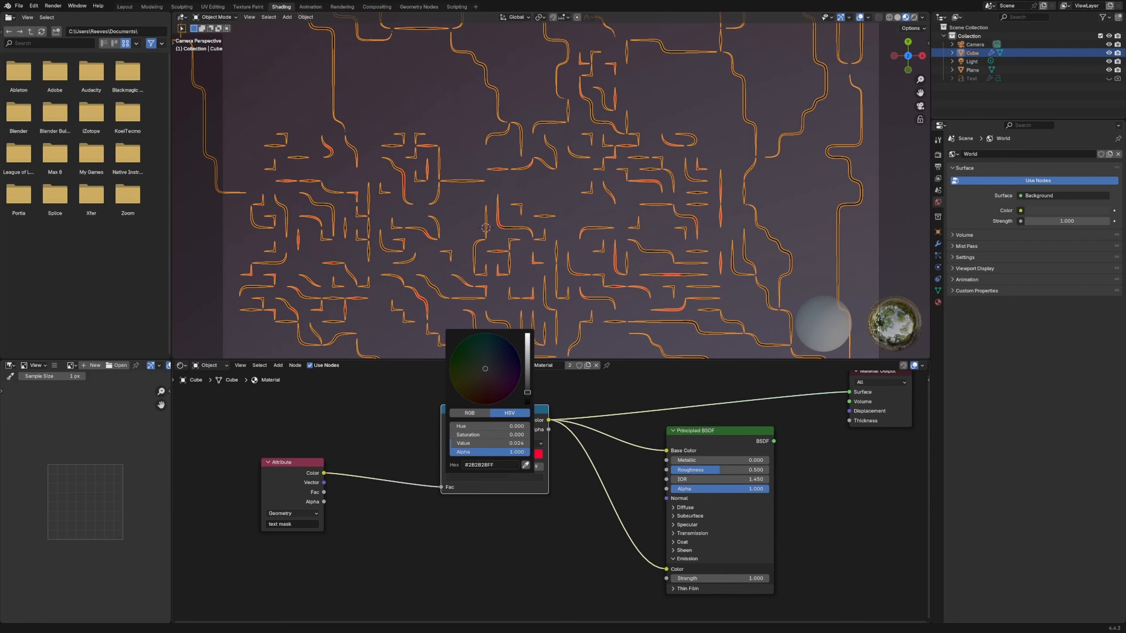
- Reconnect the Principled BSDF to the Material Output surface and select the background plane to view the curves without their outline
{"action": "middle_click_drag", "start_coordinate": [803, 457], "coordinate": [611, 485]}
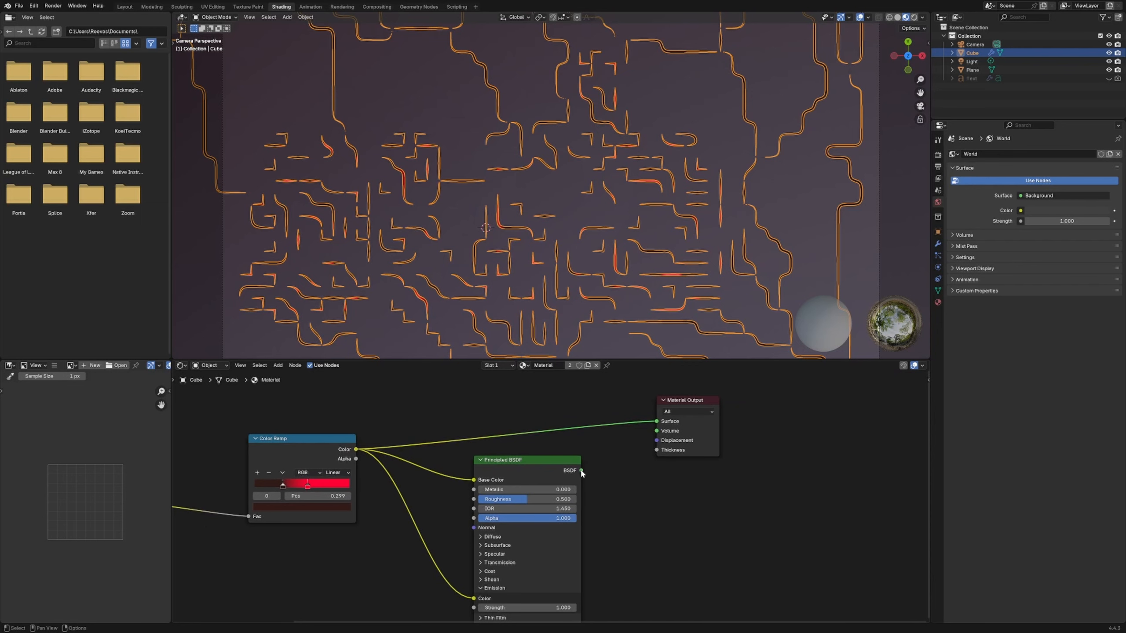
{"action": "left_click_drag", "start_coordinate": [581, 470], "coordinate": [656, 422]}
{"action": "left_click", "coordinate": [881, 205]}
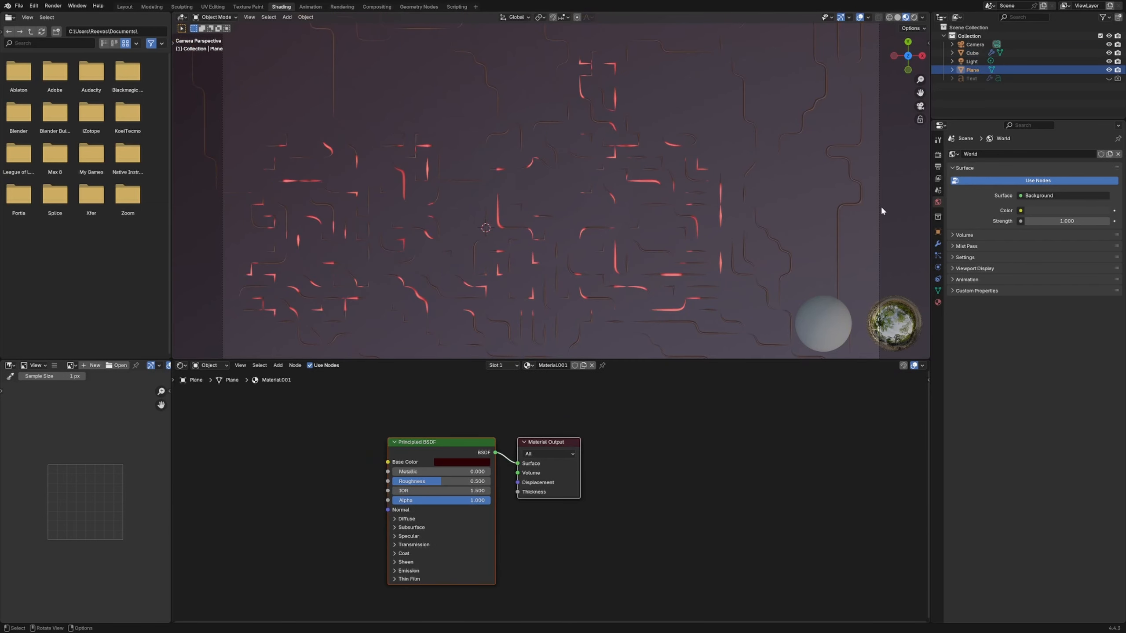
- Render the current frame, look over the glowing "sub" text, and close the render window
{"action": "key", "text": "F12"}
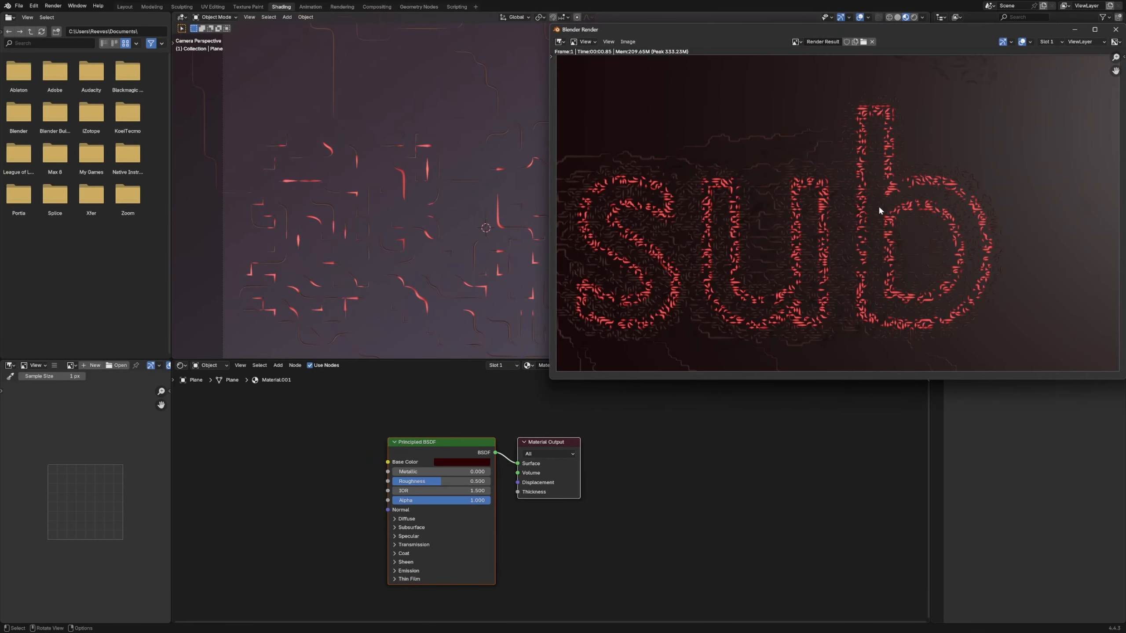
{"action": "left_click_drag", "start_coordinate": [931, 31], "coordinate": [708, 70]}
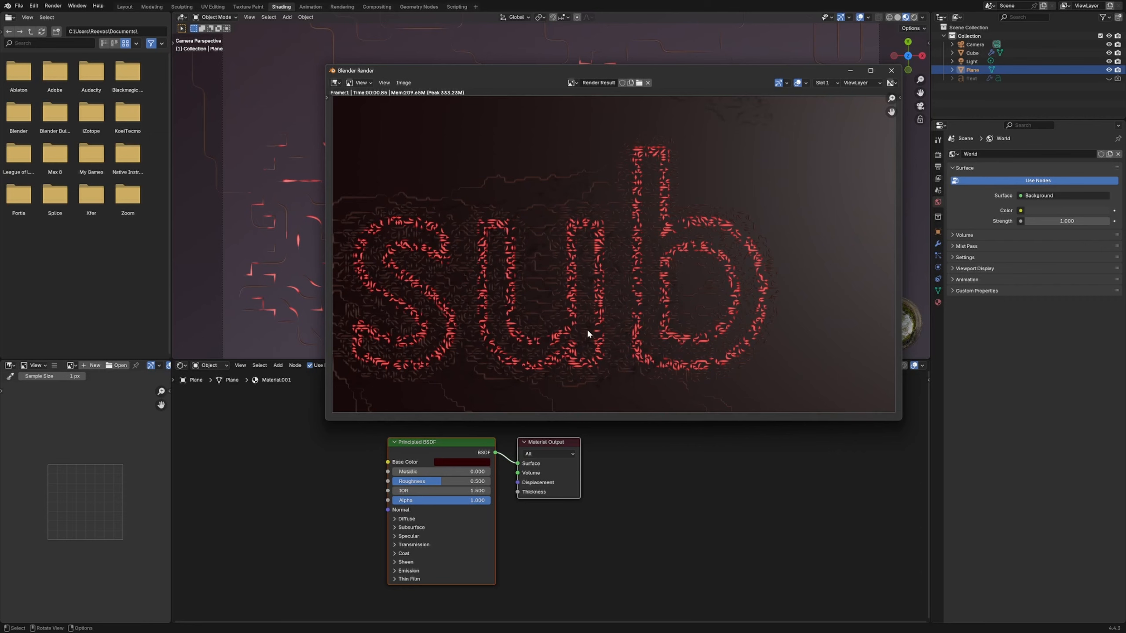
{"action": "middle_click_drag", "start_coordinate": [588, 335], "coordinate": [654, 286]}
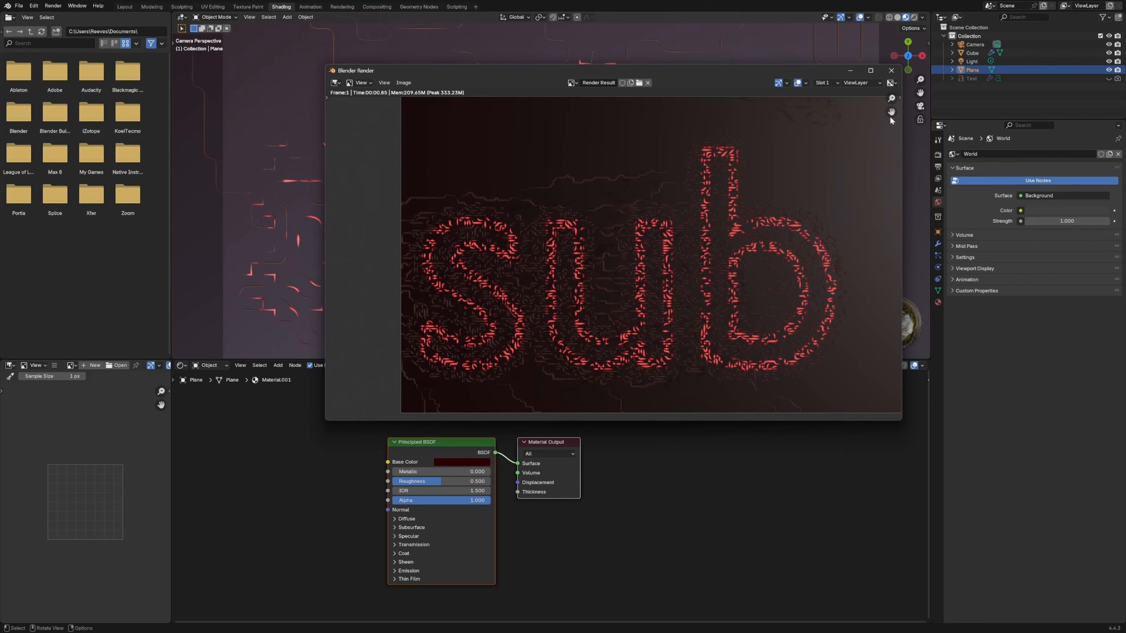
{"action": "left_click", "coordinate": [891, 70]}
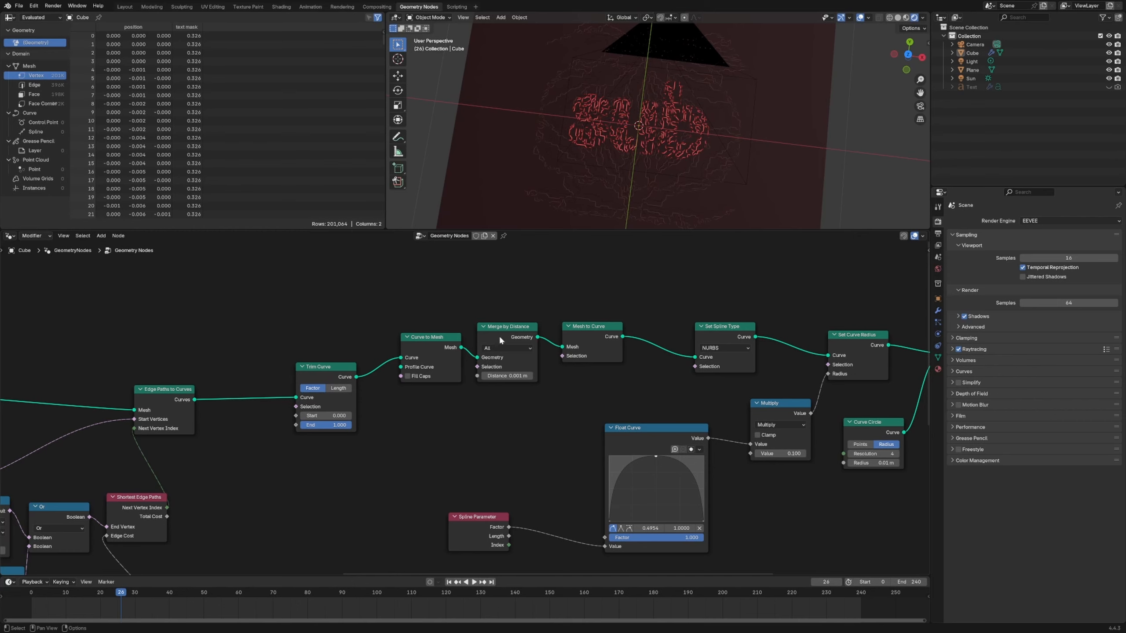
- Tidy the geometry node tree, placing Edge Paths to Curves above Shortest Edge Paths and Random Value close beneath it
{"action": "scroll", "coordinate": [553, 448], "scroll_direction": "down", "scroll_amount": 8}
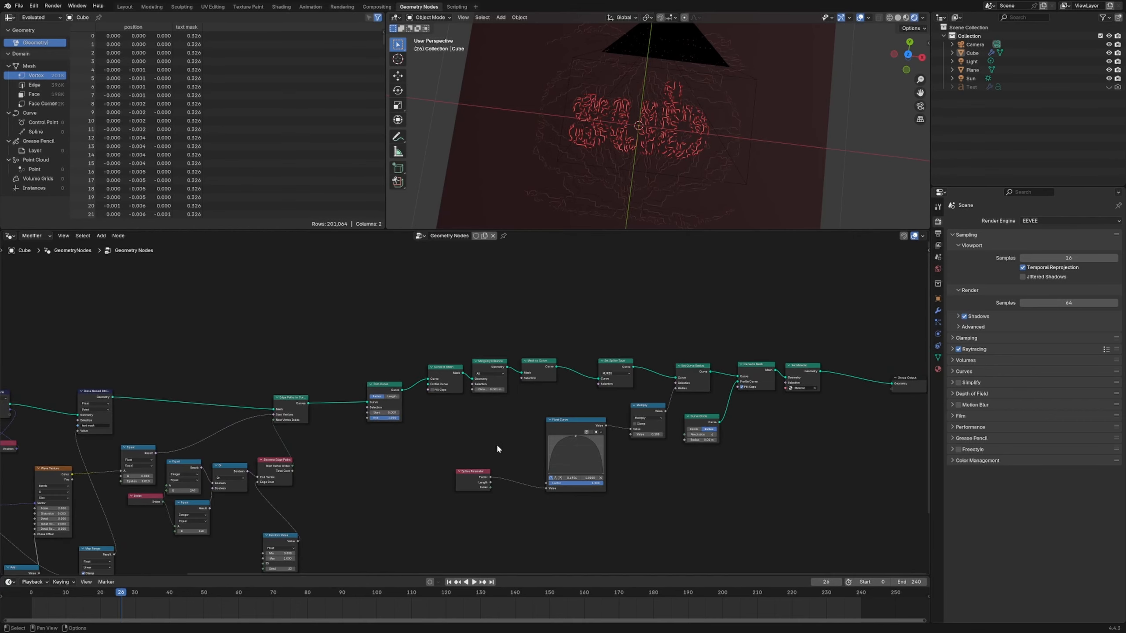
{"action": "middle_click_drag", "start_coordinate": [450, 441], "coordinate": [910, 402]}
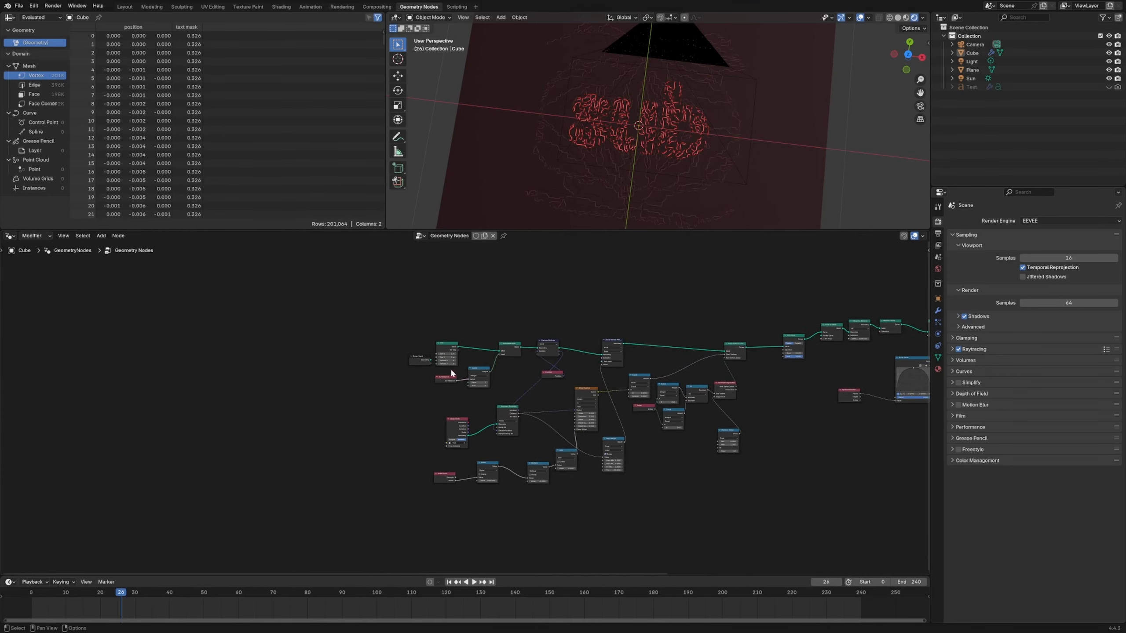
{"action": "left_click_drag", "start_coordinate": [388, 322], "coordinate": [482, 401]}
{"action": "scroll", "coordinate": [626, 410], "scroll_direction": "up", "scroll_amount": 5}
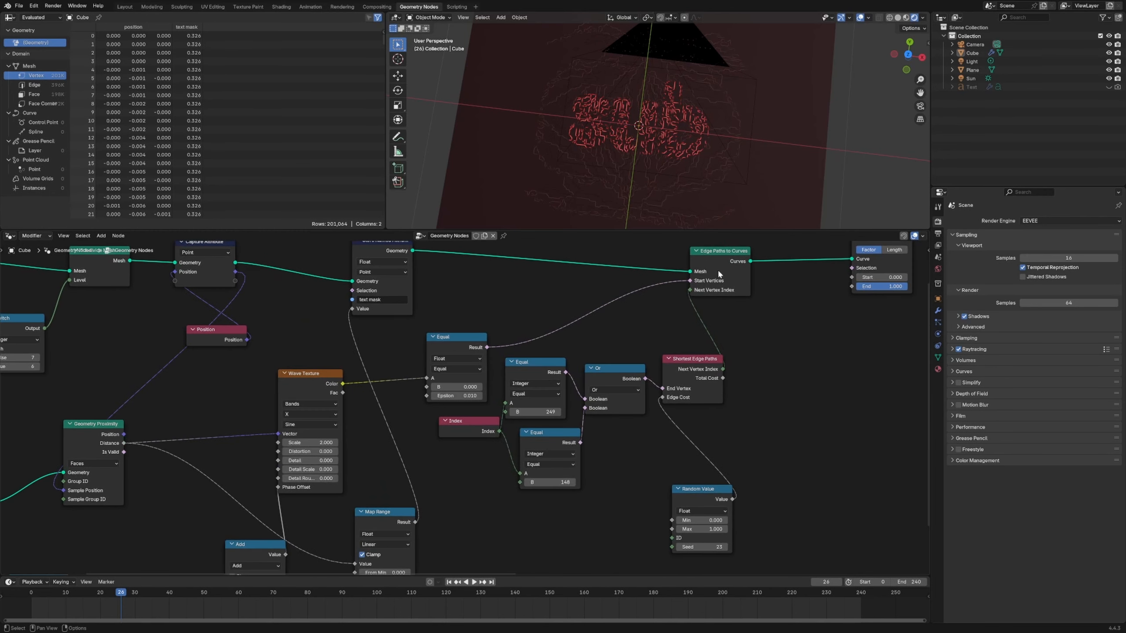
{"action": "left_click_drag", "start_coordinate": [719, 273], "coordinate": [677, 279]}
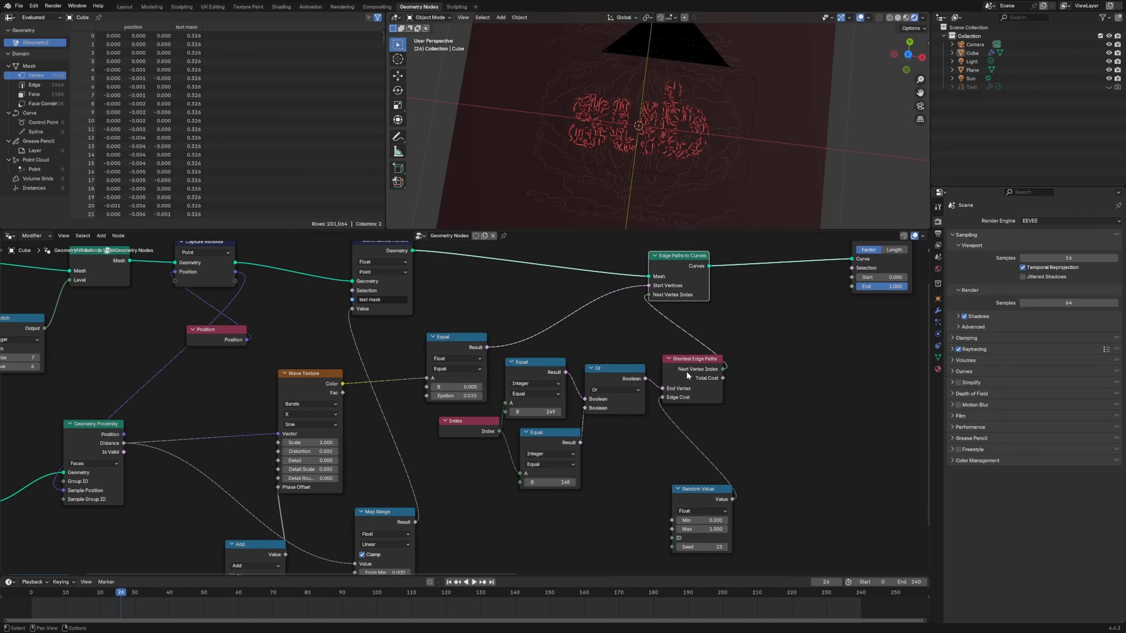
{"action": "left_click_drag", "start_coordinate": [686, 372], "coordinate": [690, 370]}
{"action": "left_click_drag", "start_coordinate": [687, 280], "coordinate": [690, 281]}
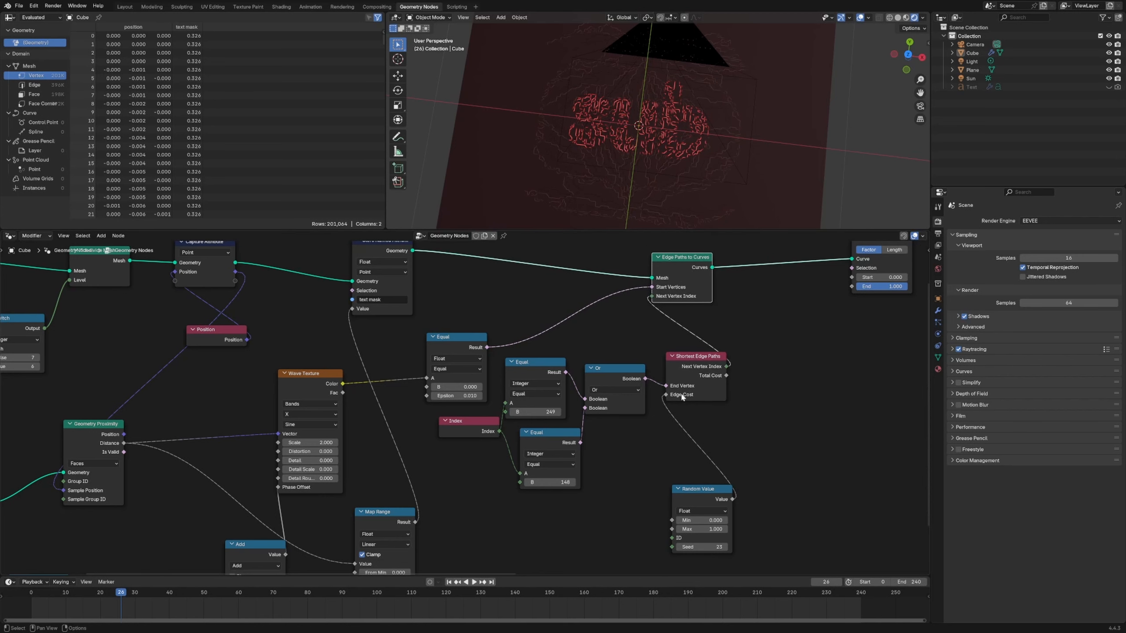
{"action": "scroll", "coordinate": [503, 398], "scroll_direction": "down", "scroll_amount": 2}
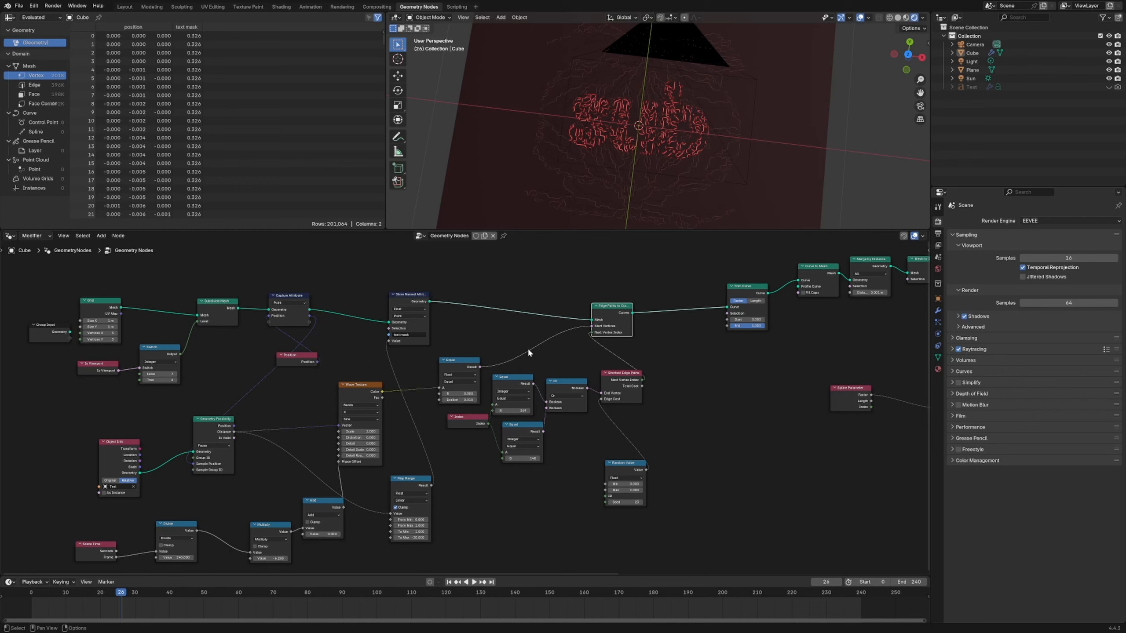
{"action": "left_click_drag", "start_coordinate": [618, 473], "coordinate": [613, 442]}
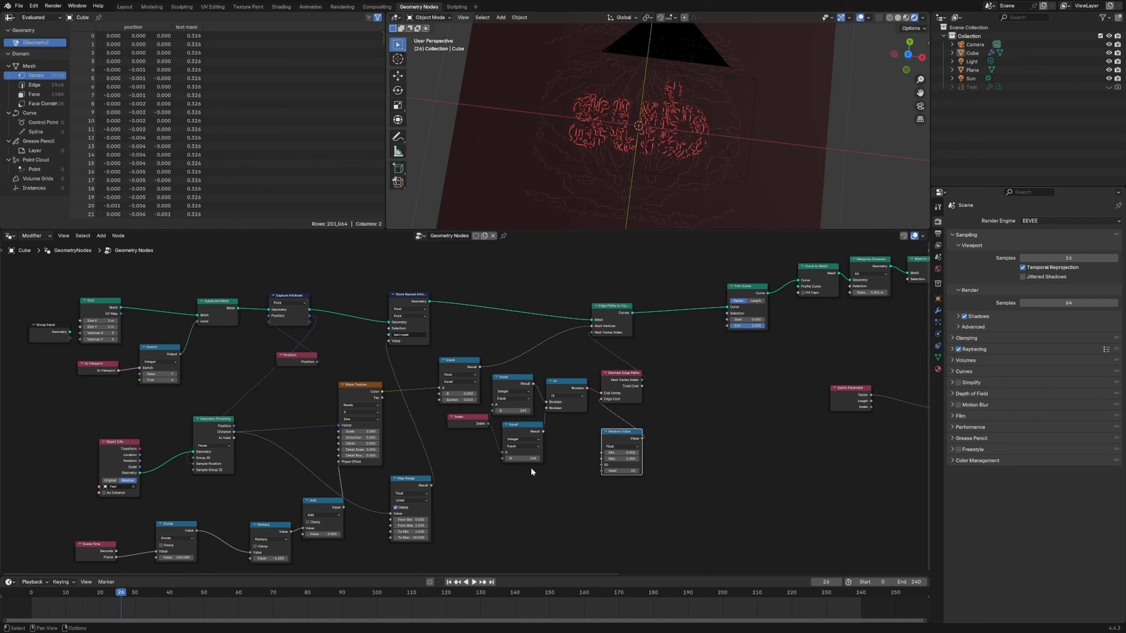